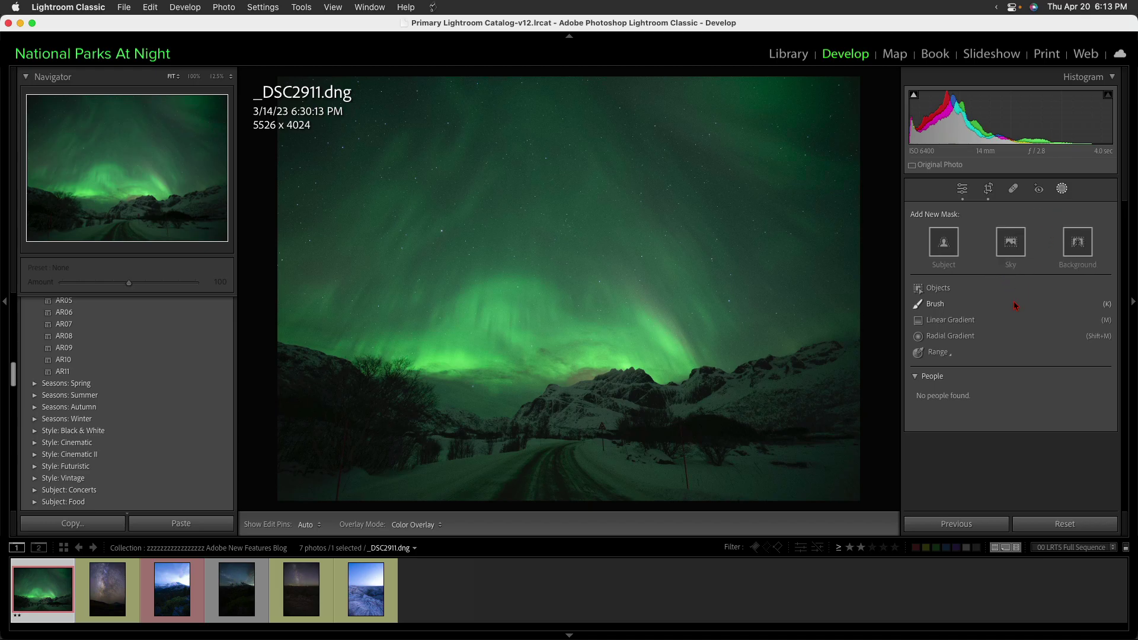
# Create a sky mask on the aurora photo, try its exposure at 0.39, and bring it back to 0.02.
pyautogui.click(1011, 242)
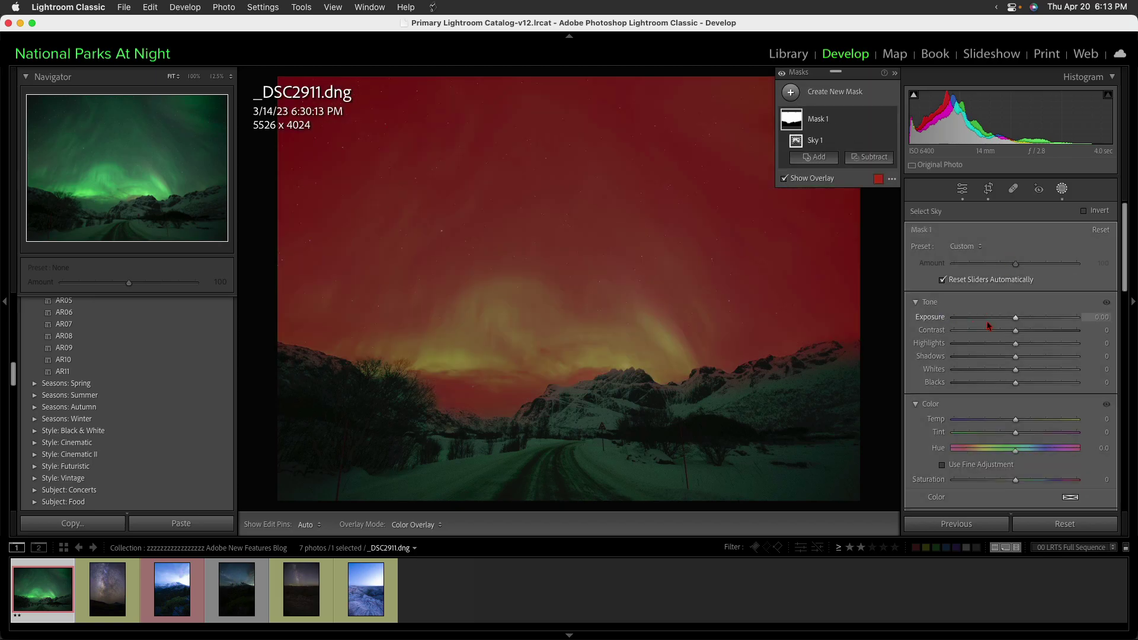
pyautogui.moveTo(1019, 323); pyautogui.dragTo(1022, 321)
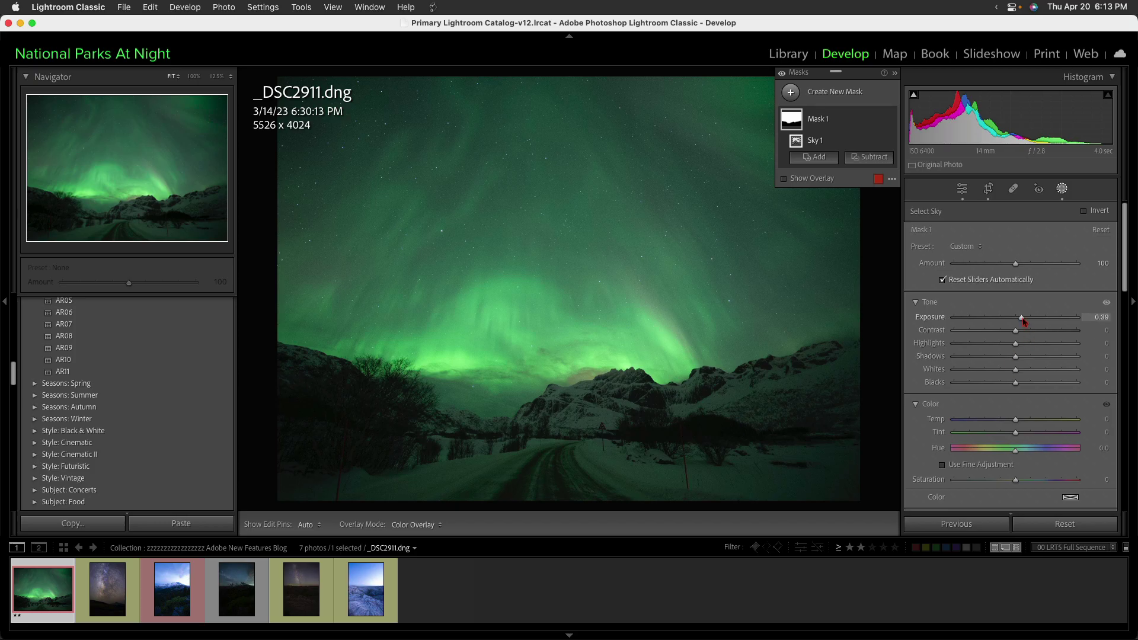
pyautogui.moveTo(1022, 321); pyautogui.dragTo(1015, 321)
# Anchor the sky mask's curve at 149 in the highlights and lift the shadow point at input 40 to output 53.
pyautogui.scroll(-6, 1016, 356)
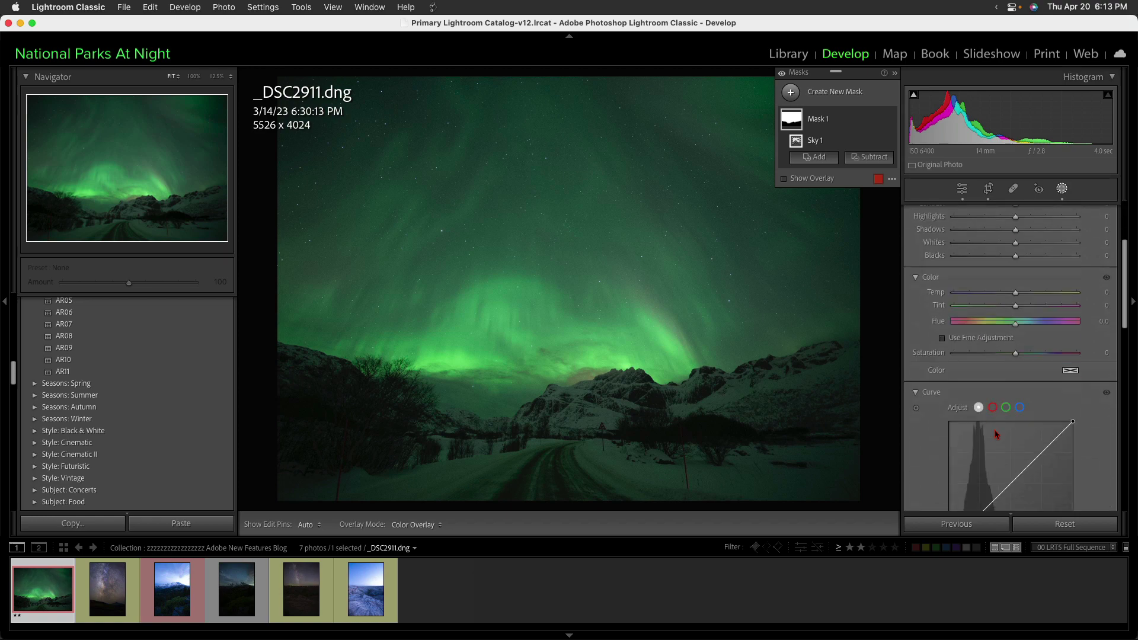
pyautogui.scroll(-1, 994, 429)
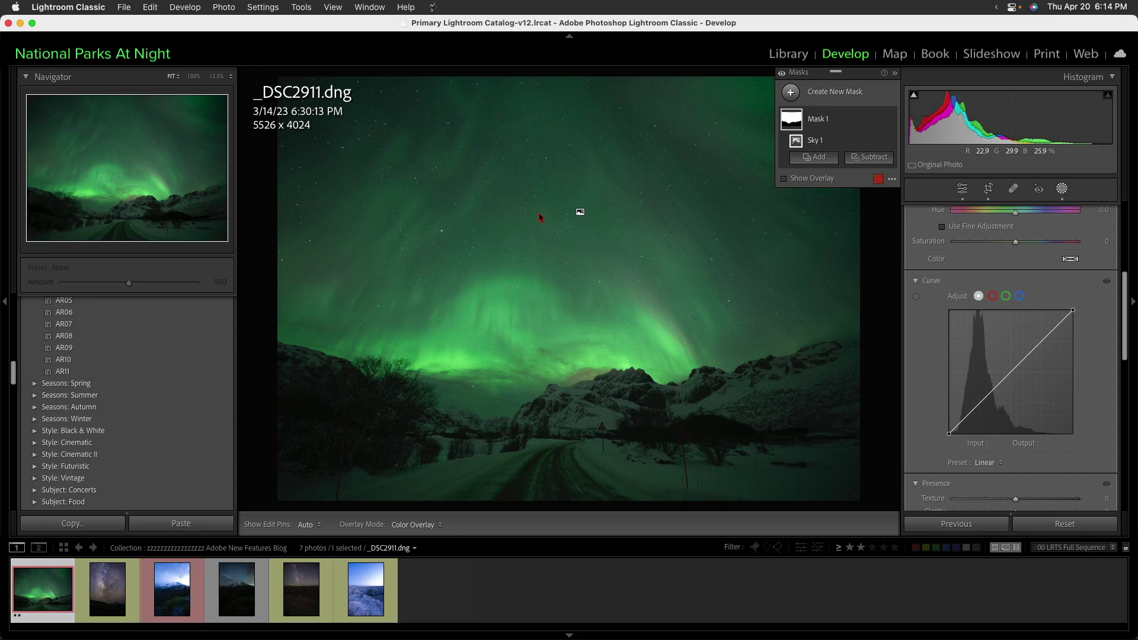
pyautogui.click(916, 299)
pyautogui.click(670, 343)
pyautogui.moveTo(971, 417); pyautogui.dragTo(969, 413)
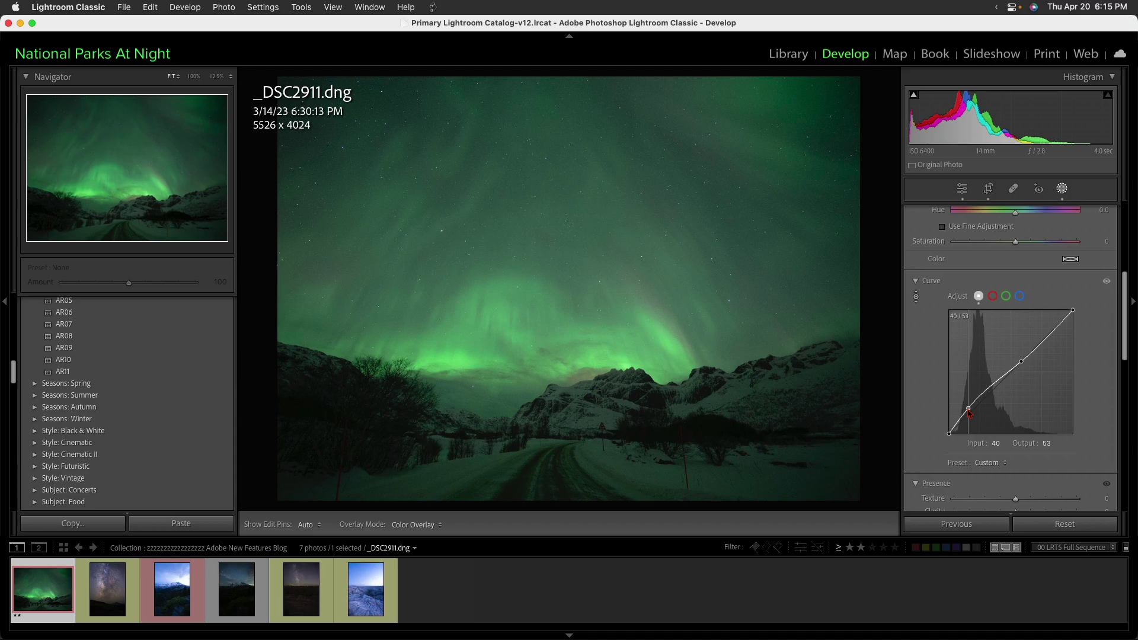
pyautogui.moveTo(969, 414); pyautogui.dragTo(969, 414)
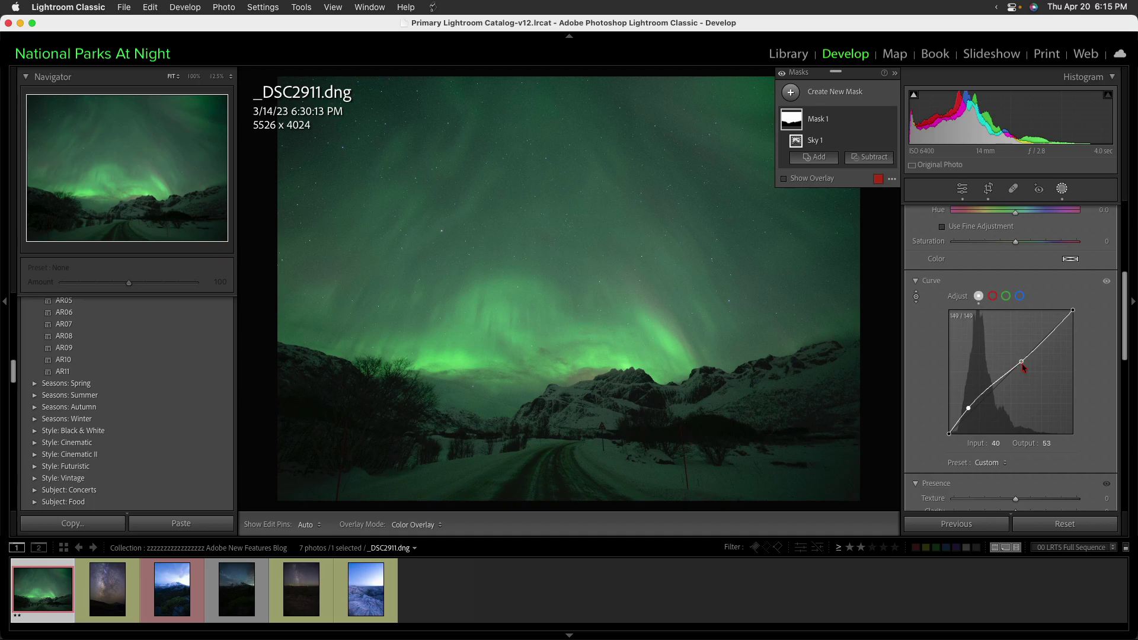
# Set the sky mask's Dehaze to 26.
pyautogui.scroll(10, 1023, 367)
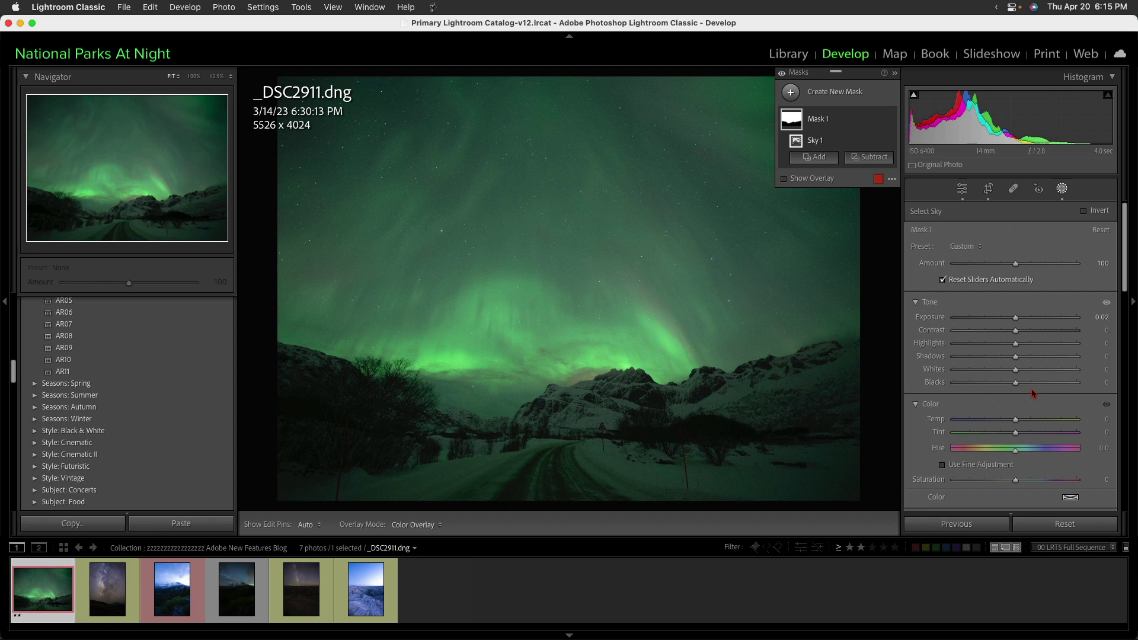
pyautogui.scroll(-5, 1031, 393)
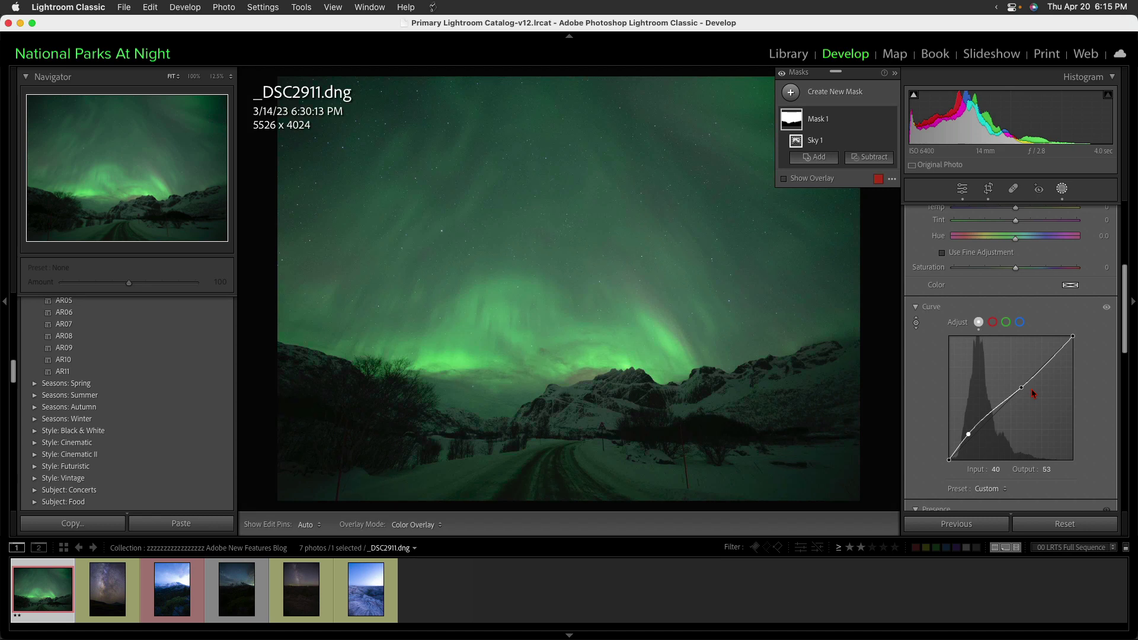
pyautogui.scroll(-3, 1032, 393)
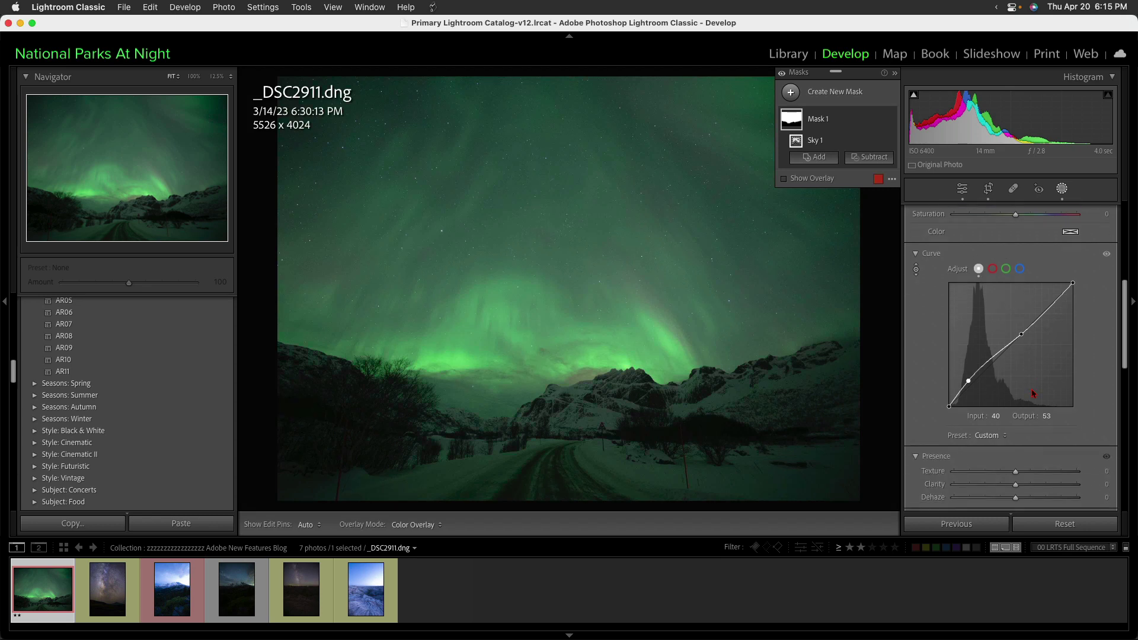
pyautogui.scroll(-2, 1032, 393)
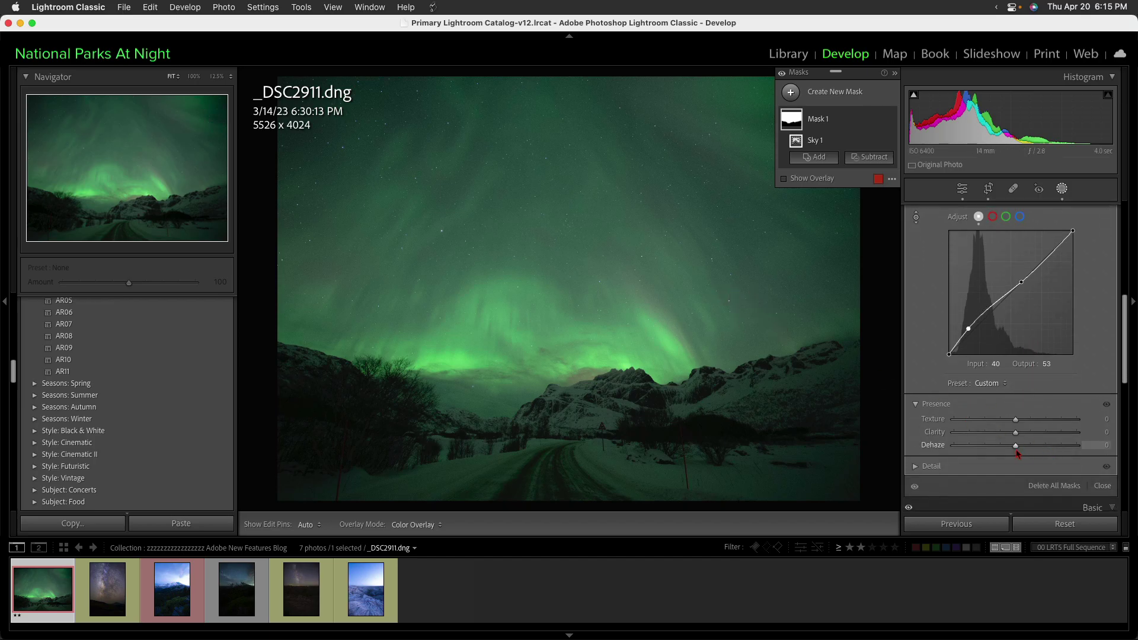
pyautogui.moveTo(1015, 449); pyautogui.dragTo(1032, 451)
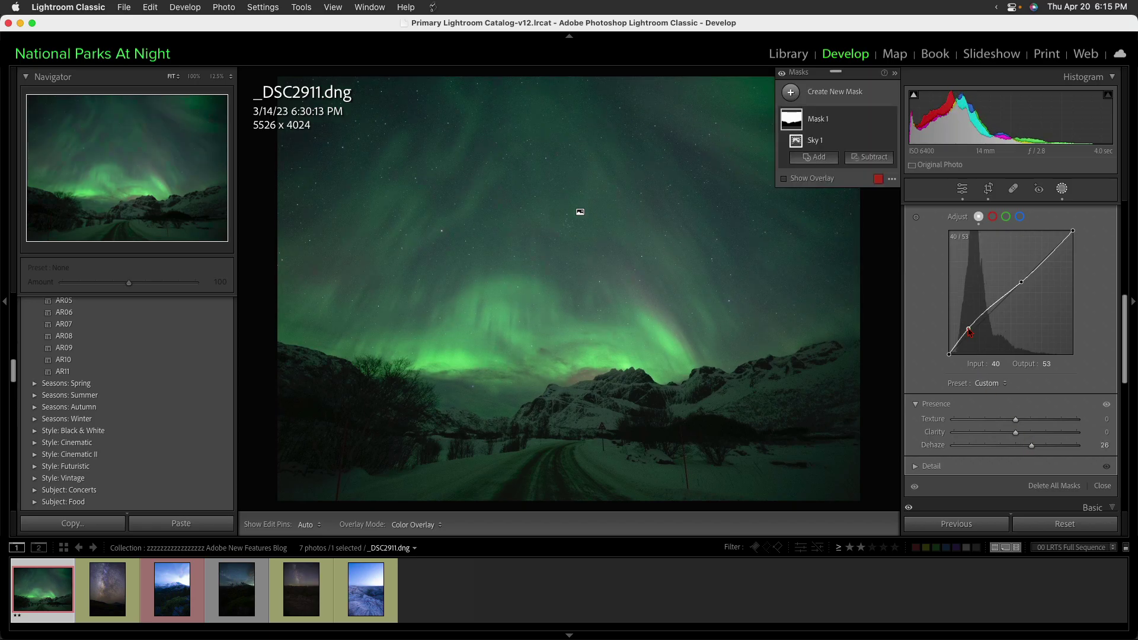
# Raise the curve's shadow point to input 39, output 60, and reset Dehaze to 0.
pyautogui.moveTo(969, 332); pyautogui.dragTo(969, 330)
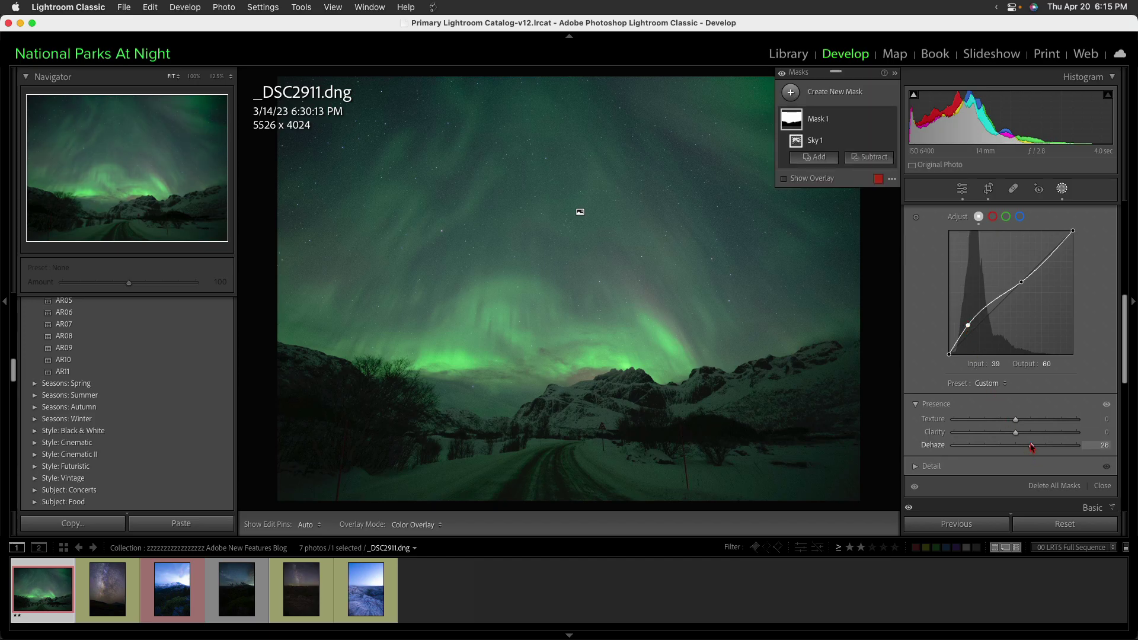
pyautogui.moveTo(1032, 446); pyautogui.dragTo(1038, 446)
pyautogui.doubleClick(932, 446)
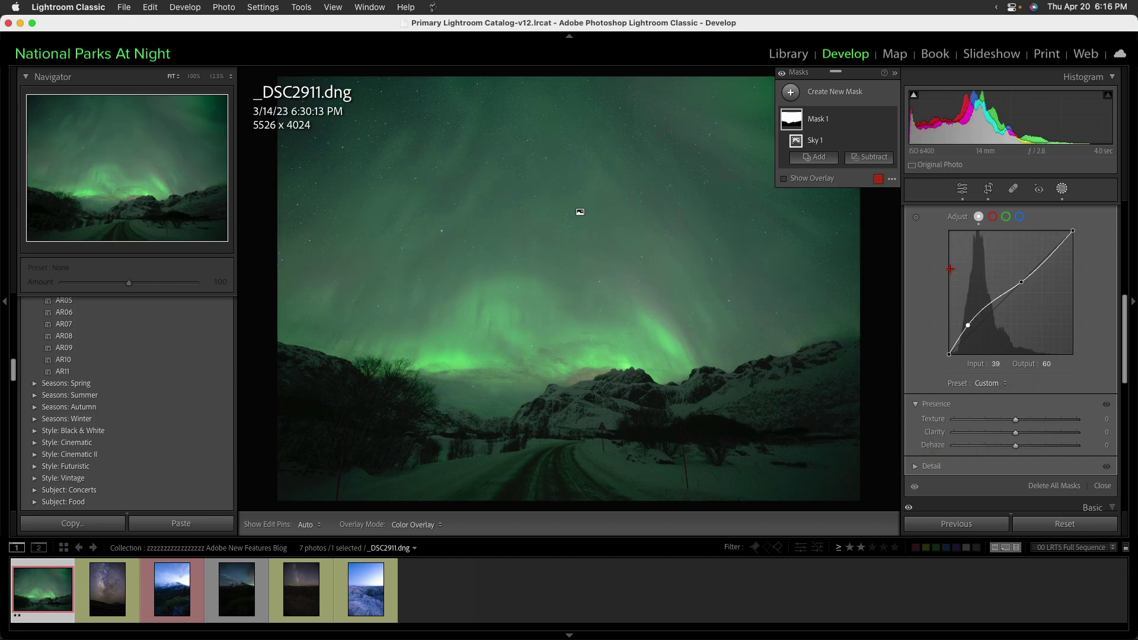
# Reset the sky mask's curve to linear.
pyautogui.scroll(3, 950, 268)
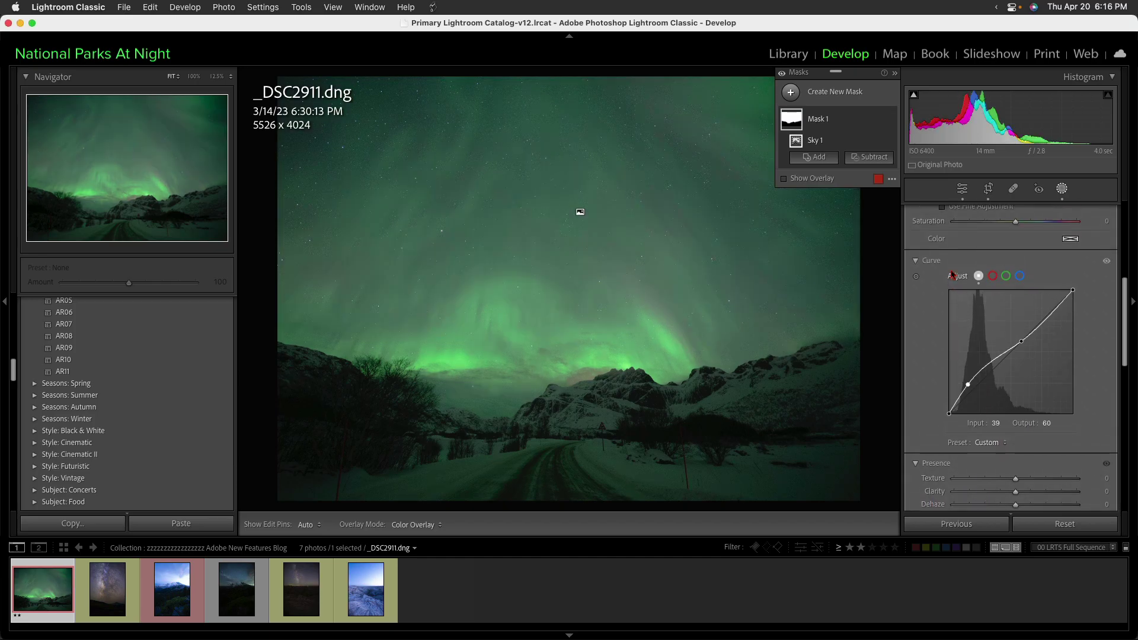
pyautogui.press('alt')
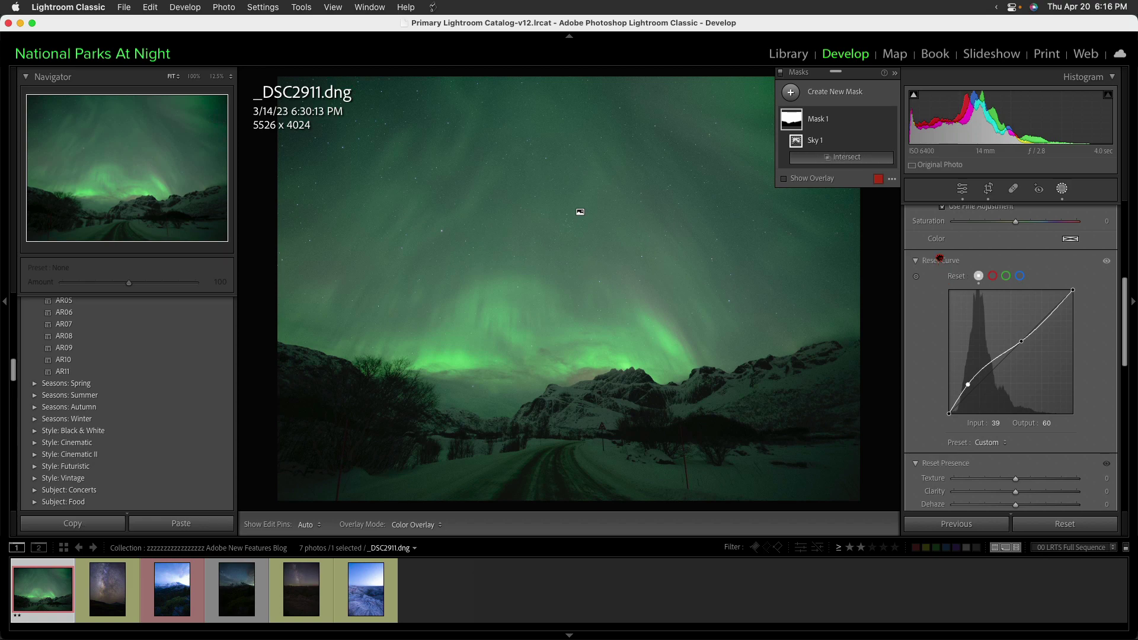
pyautogui.keyDown('alt'); pyautogui.click(939, 262); pyautogui.keyUp('alt')
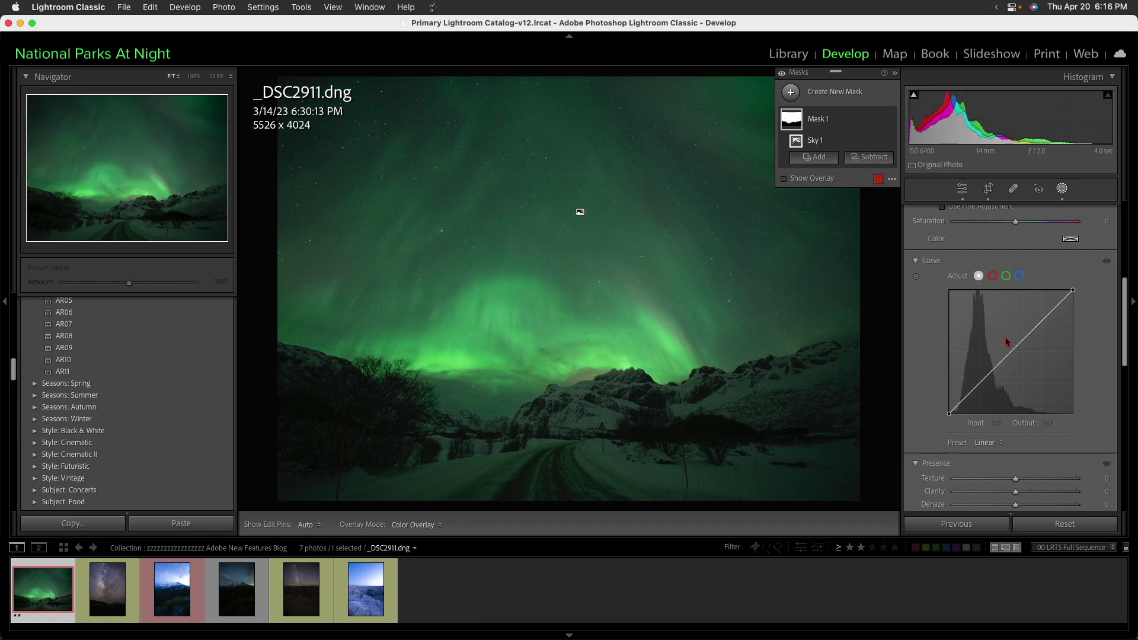
# Try the sky mask's Dehaze at 56, reset it, and set it to 46.
pyautogui.scroll(-2, 1006, 343)
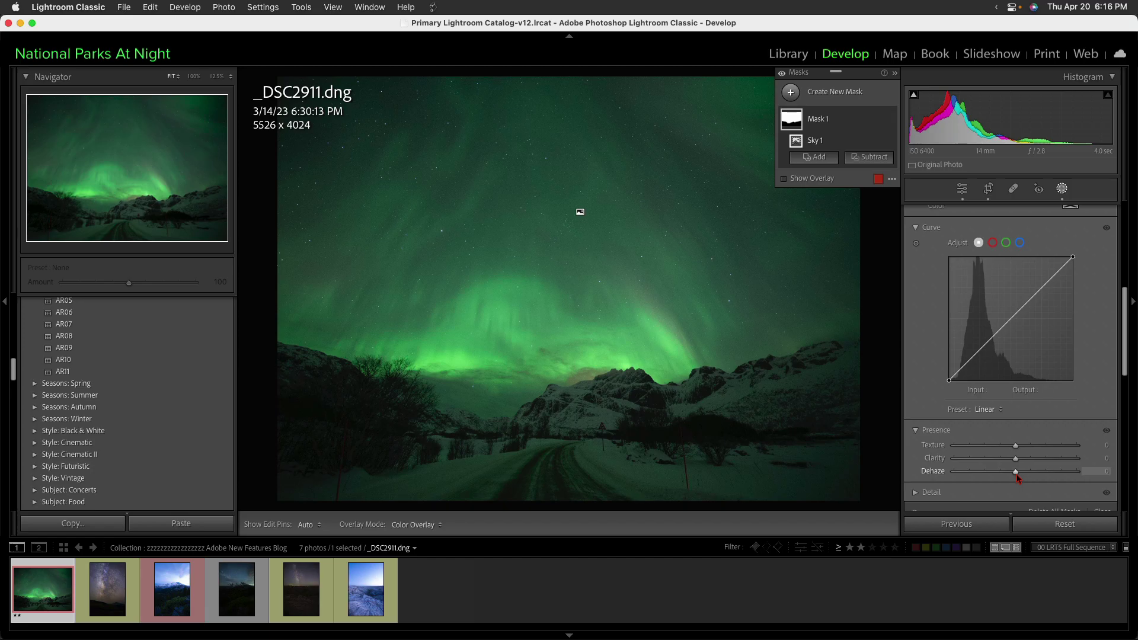
pyautogui.moveTo(1016, 476); pyautogui.dragTo(1050, 477)
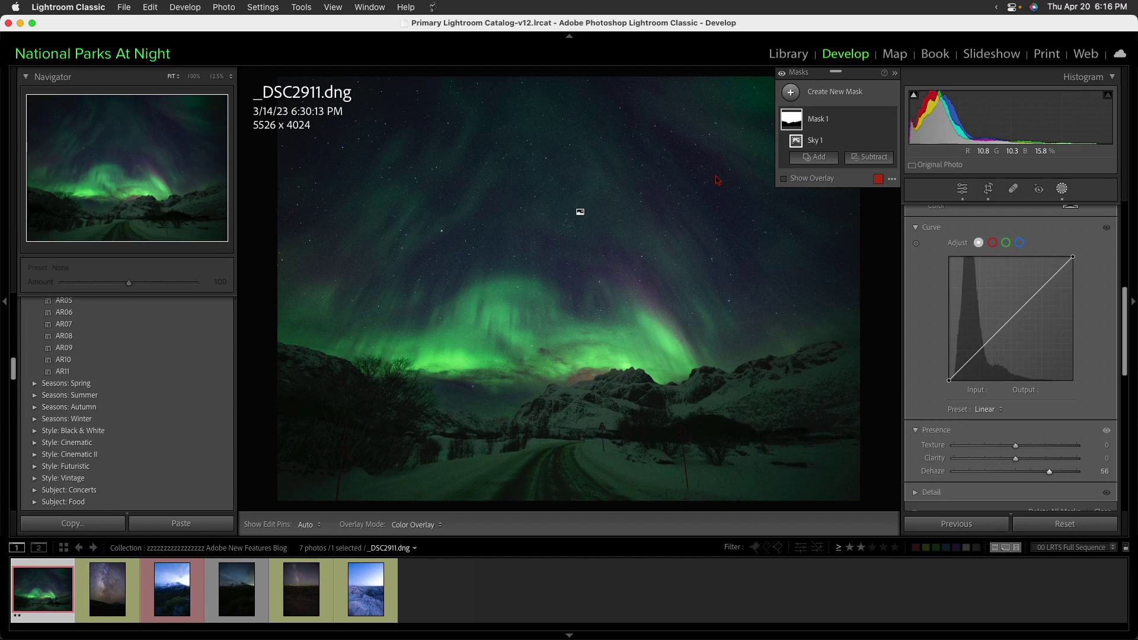
pyautogui.doubleClick(940, 472)
pyautogui.moveTo(1016, 472); pyautogui.dragTo(1043, 475)
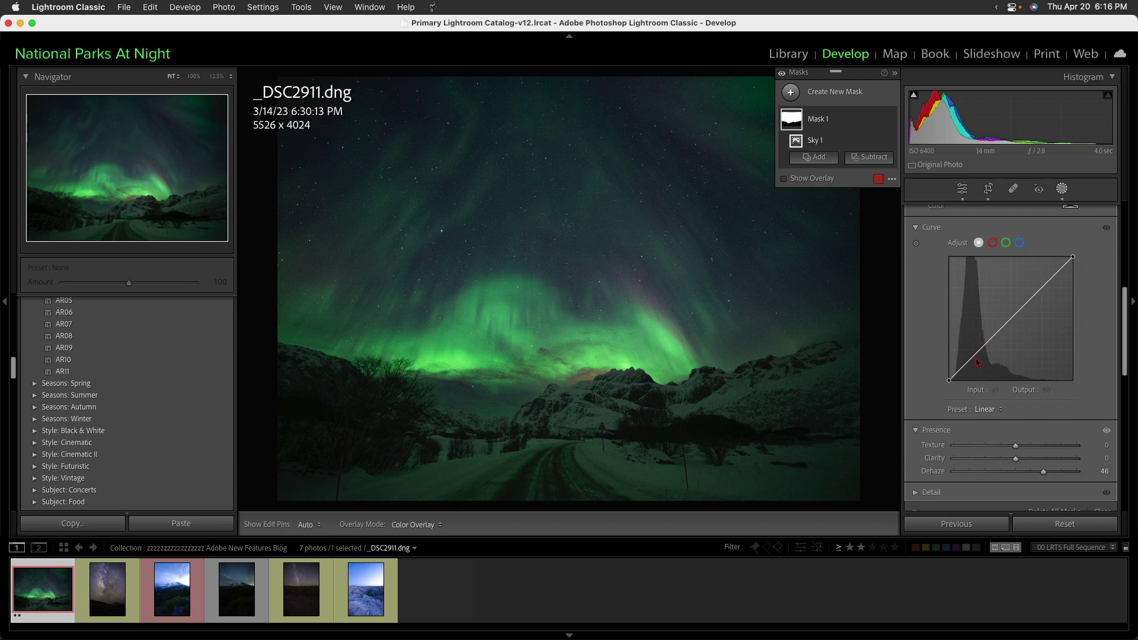
# Shape the sky mask's curve with a shadow point at input 27, output 44 and a highlight point at input 159, output 163.
pyautogui.moveTo(966, 372); pyautogui.dragTo(964, 367)
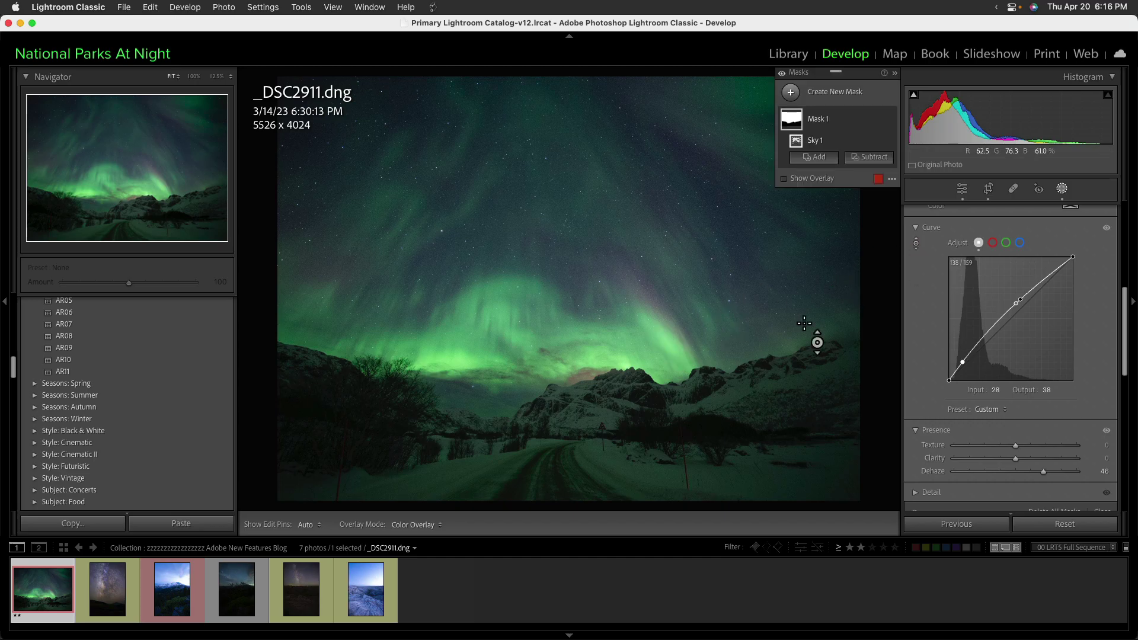
pyautogui.moveTo(1021, 303); pyautogui.dragTo(1027, 301)
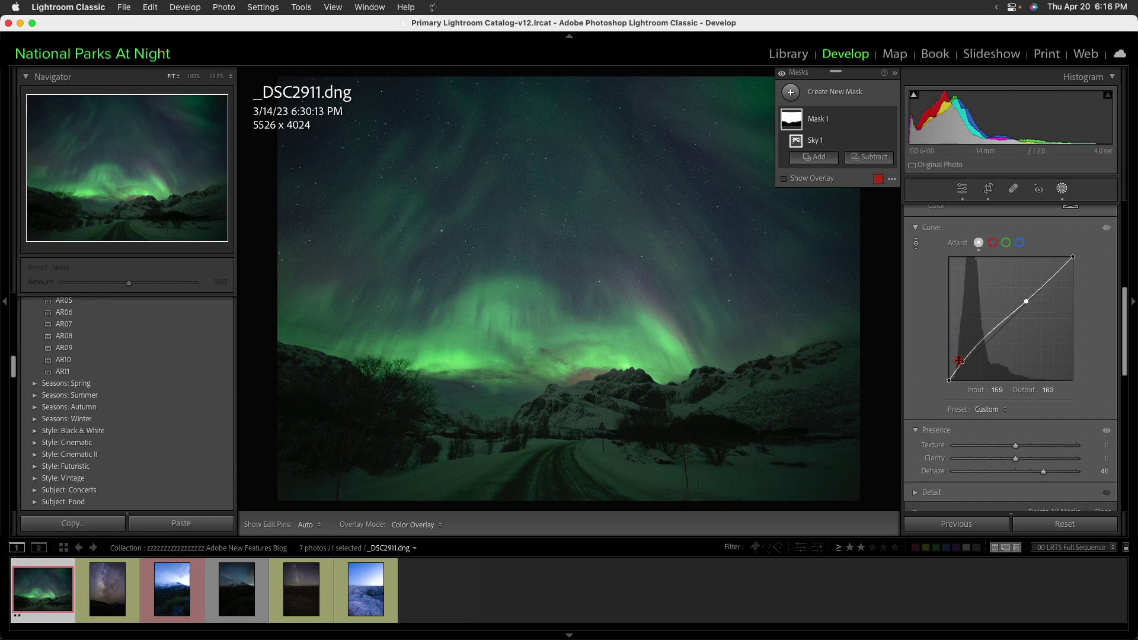
pyautogui.moveTo(962, 362); pyautogui.dragTo(962, 360)
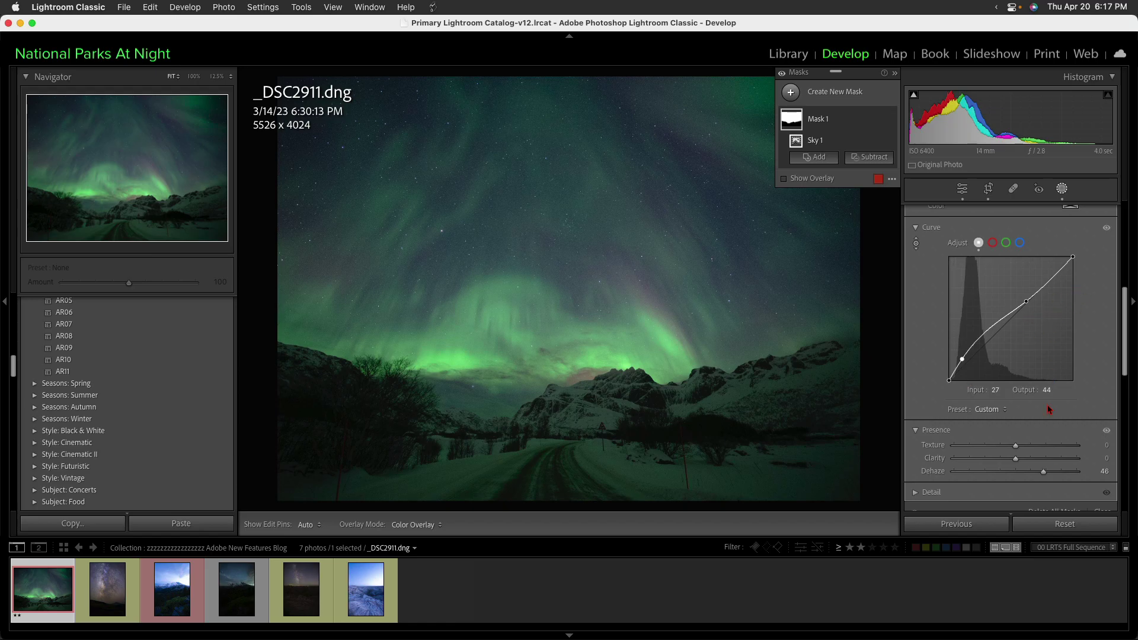
pyautogui.scroll(8, 1000, 445)
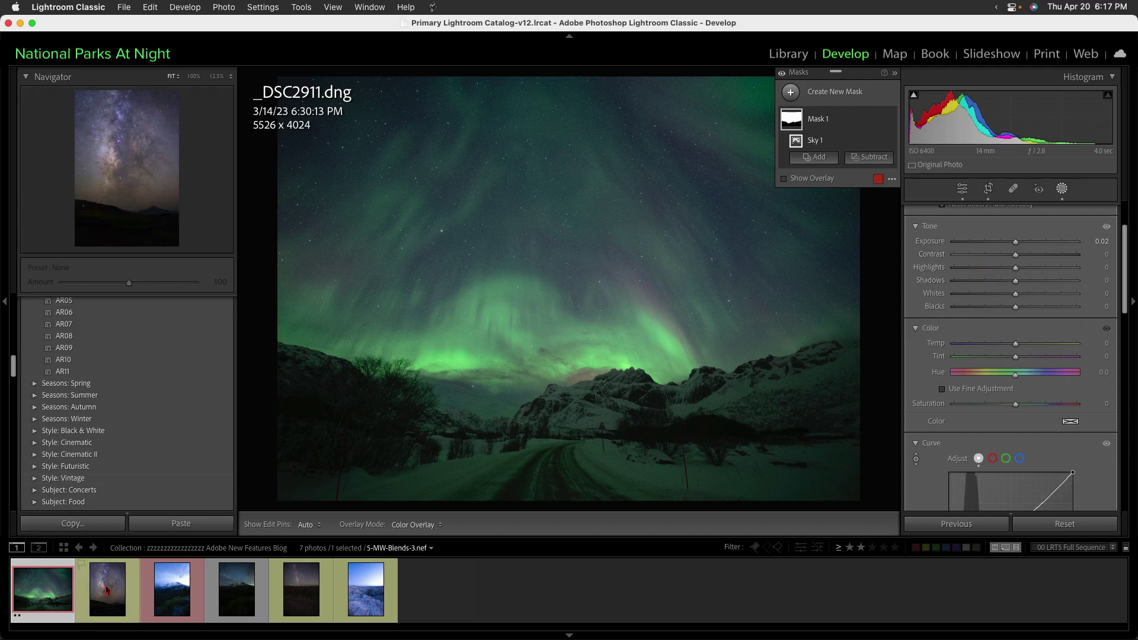
# Create a sky mask on the Milky Way photo 5-MW-Blends-3.nef and hide the mask overlay.
pyautogui.click(108, 587)
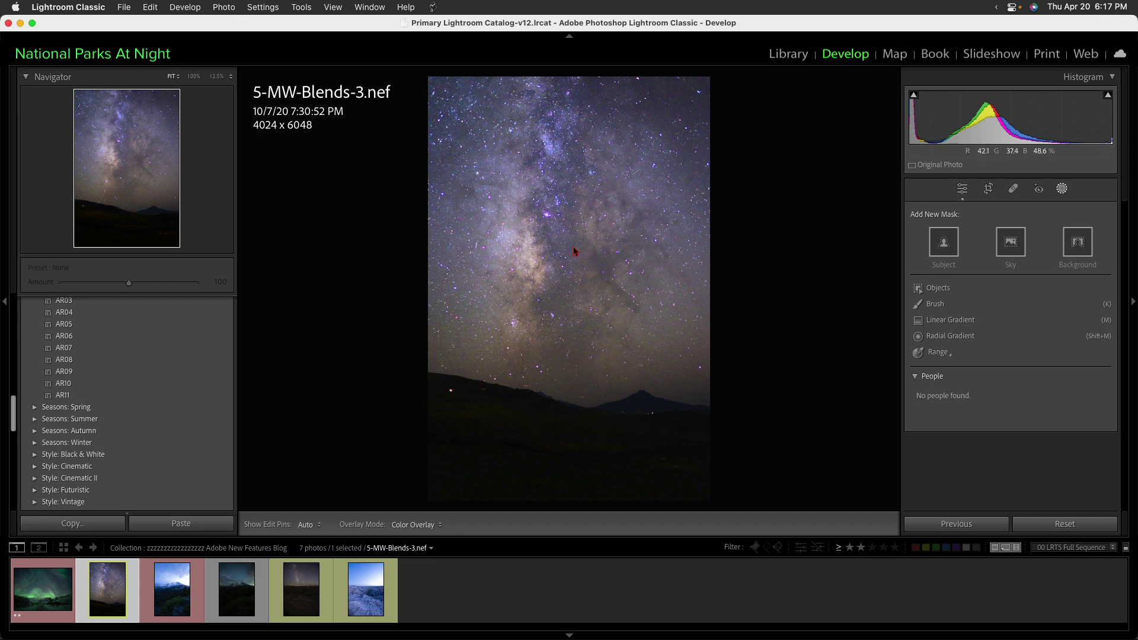
pyautogui.click(1011, 243)
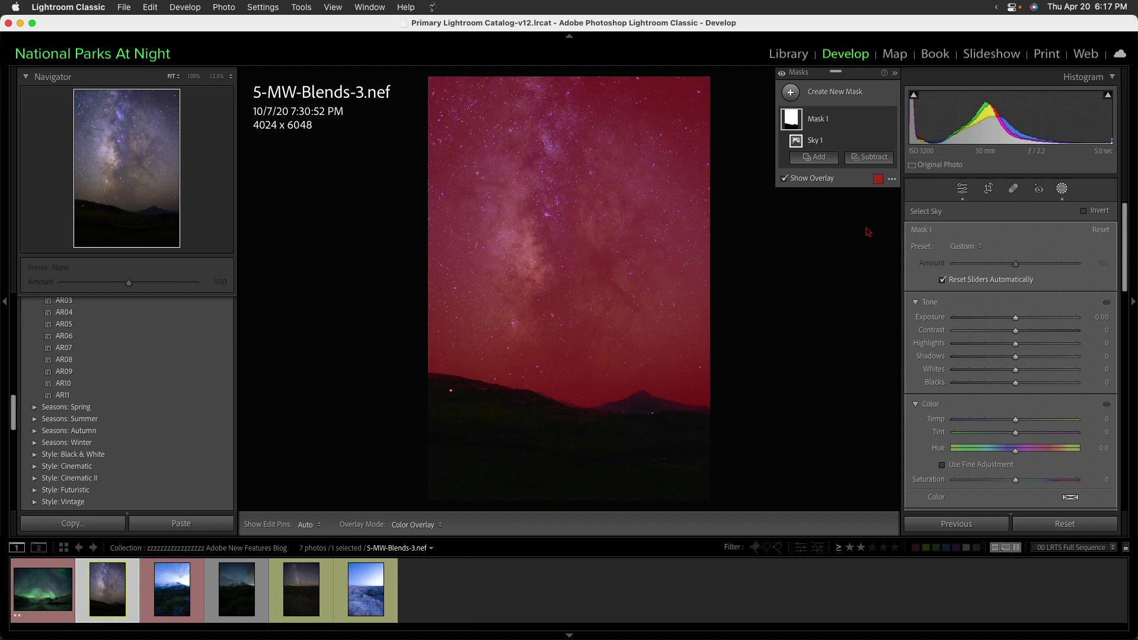
pyautogui.scroll(-5, 1007, 356)
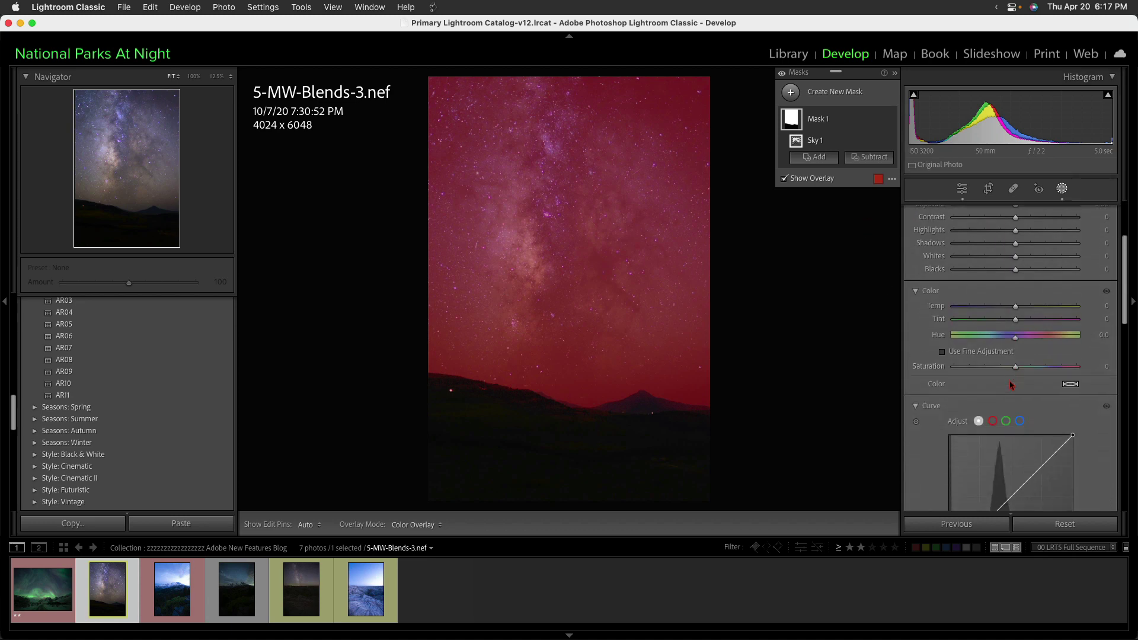
pyautogui.scroll(-2, 1009, 379)
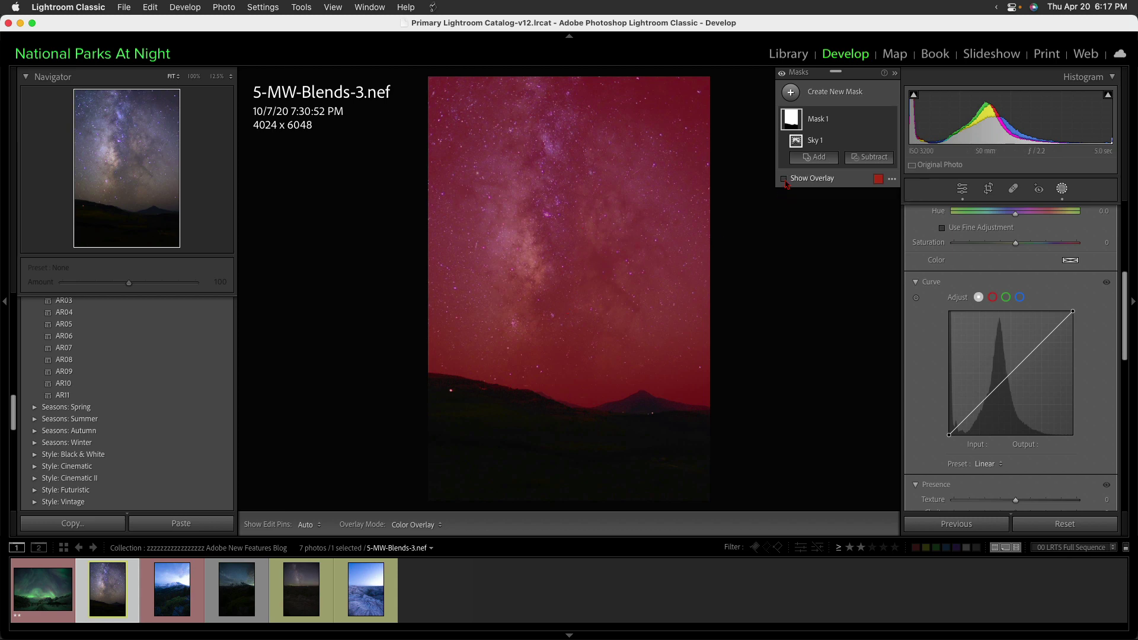
pyautogui.click(785, 179)
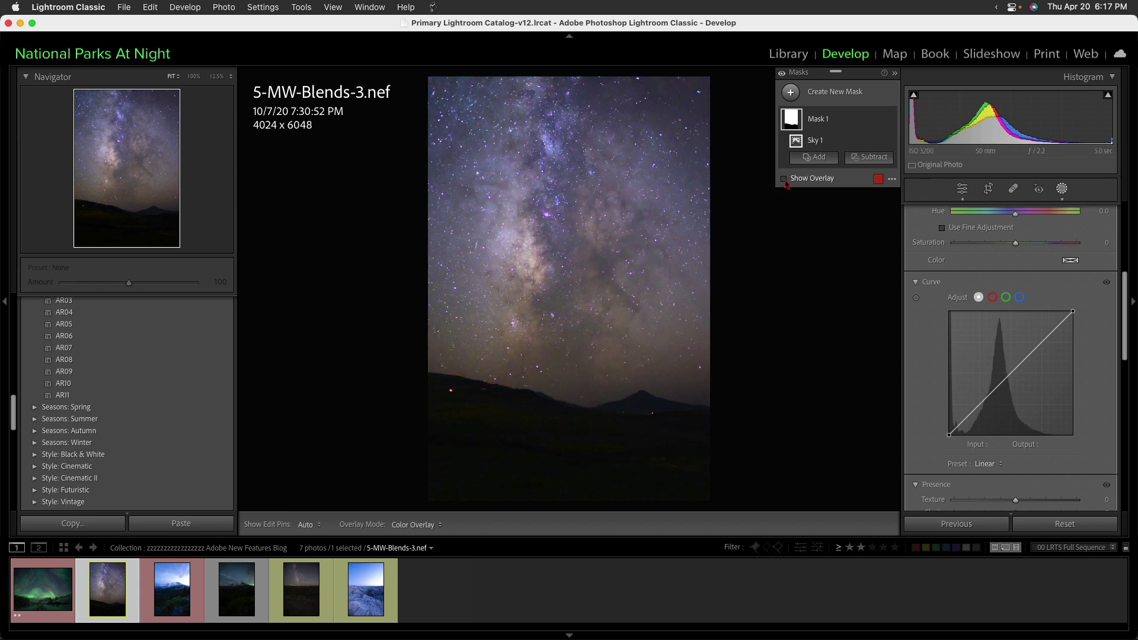
# Add points to the sky mask's curve with the targeted adjustment, raising the highlight point to input 137, output 211.
pyautogui.click(916, 300)
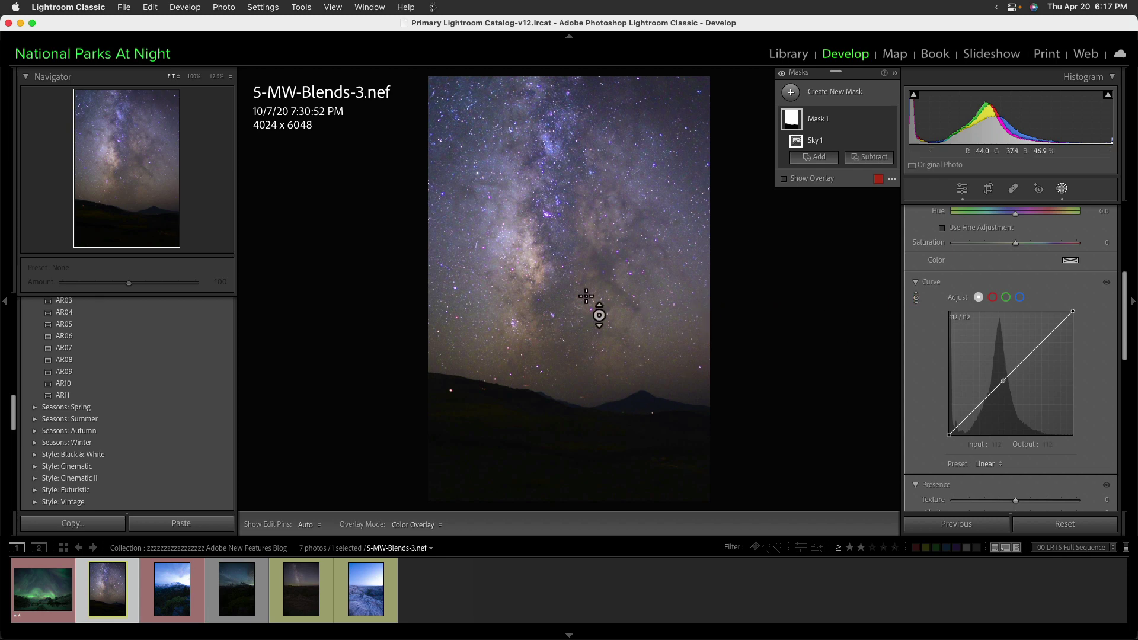
pyautogui.click(529, 262)
pyautogui.moveTo(1032, 359); pyautogui.dragTo(1015, 333)
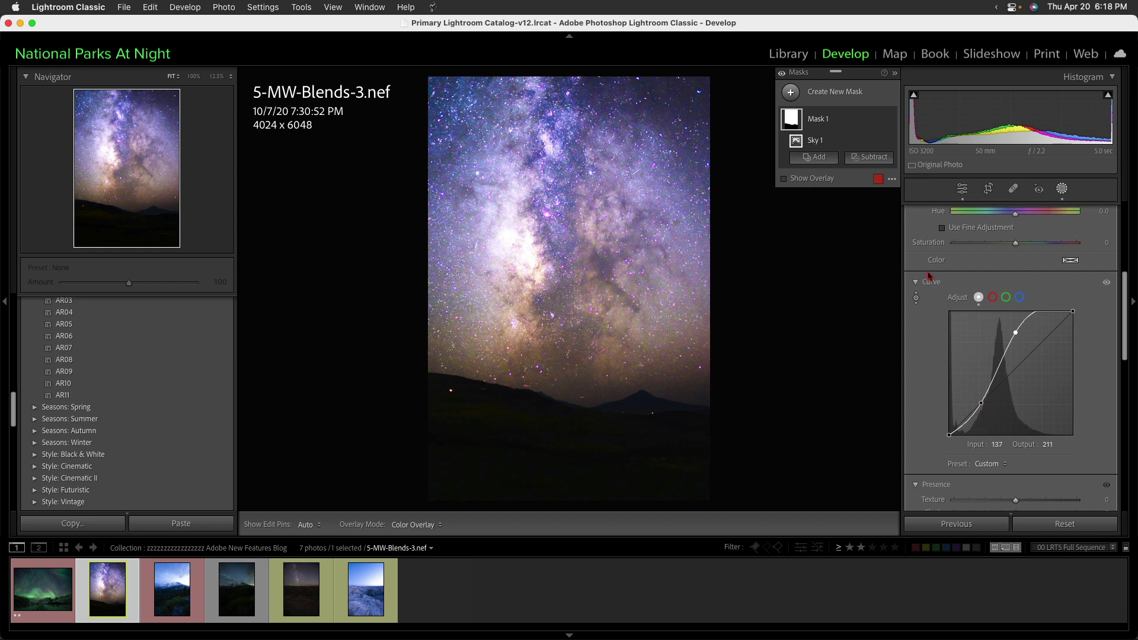
# Reset the Milky Way sky mask's curve to linear and briefly show the mask overlay to check its coverage.
pyautogui.press('alt')
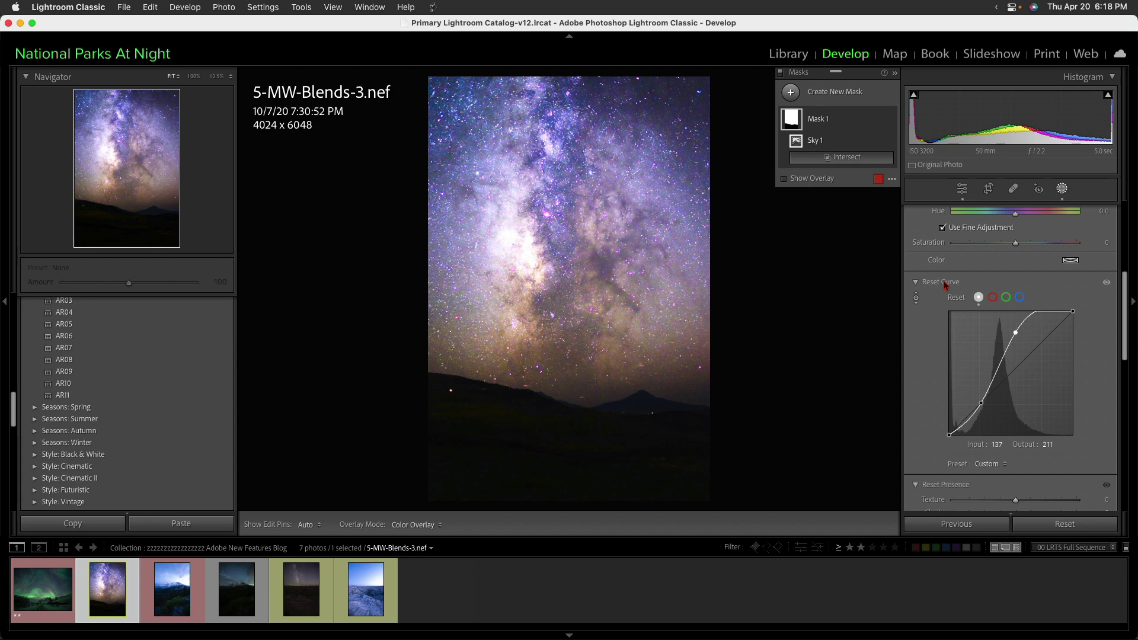
pyautogui.keyDown('alt'); pyautogui.click(945, 283); pyautogui.keyUp('alt')
pyautogui.click(812, 178)
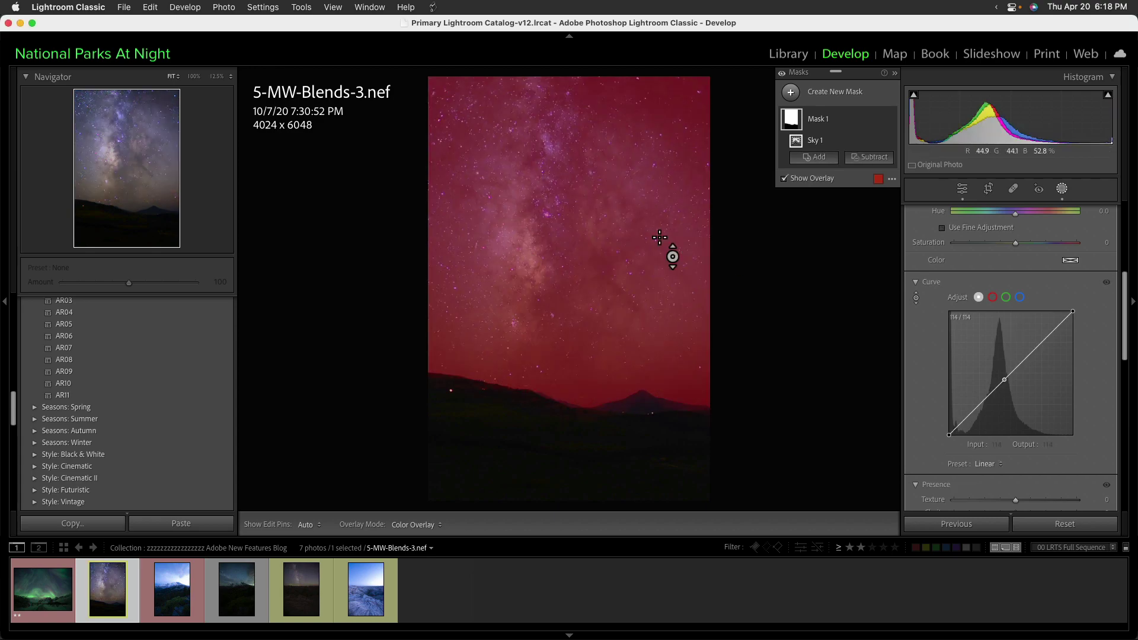
pyautogui.click(807, 178)
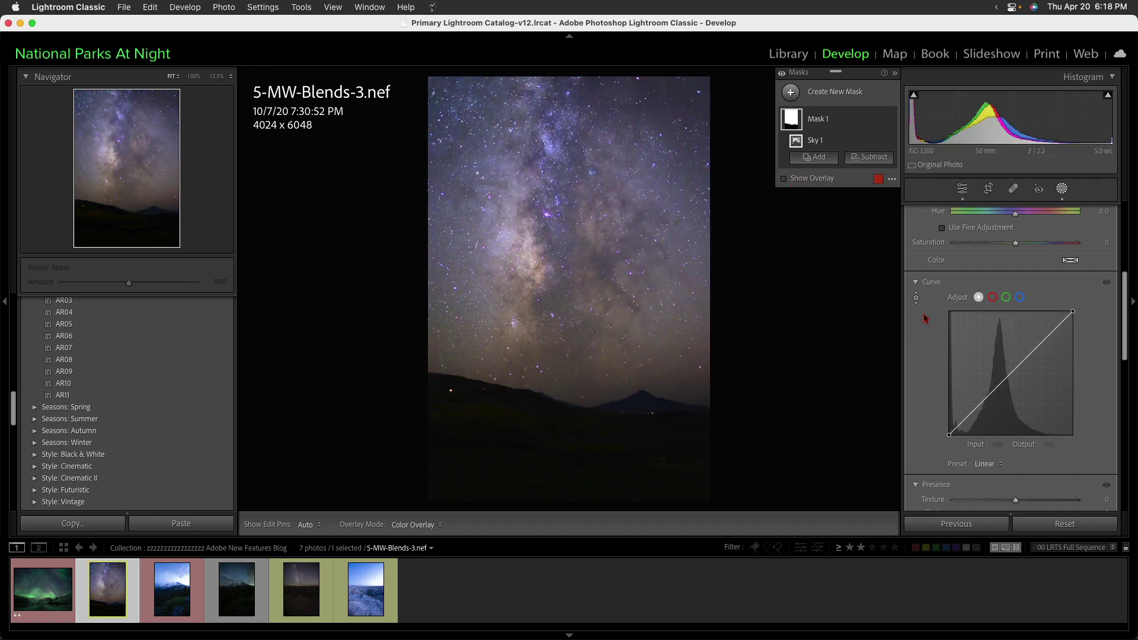
# Rebuild the sky mask's curve with a highlight point at input 149, output 219 and a shadow anchor at input 36, output 37.
pyautogui.click(915, 297)
pyautogui.click(672, 148)
pyautogui.moveTo(1039, 354); pyautogui.dragTo(1023, 334)
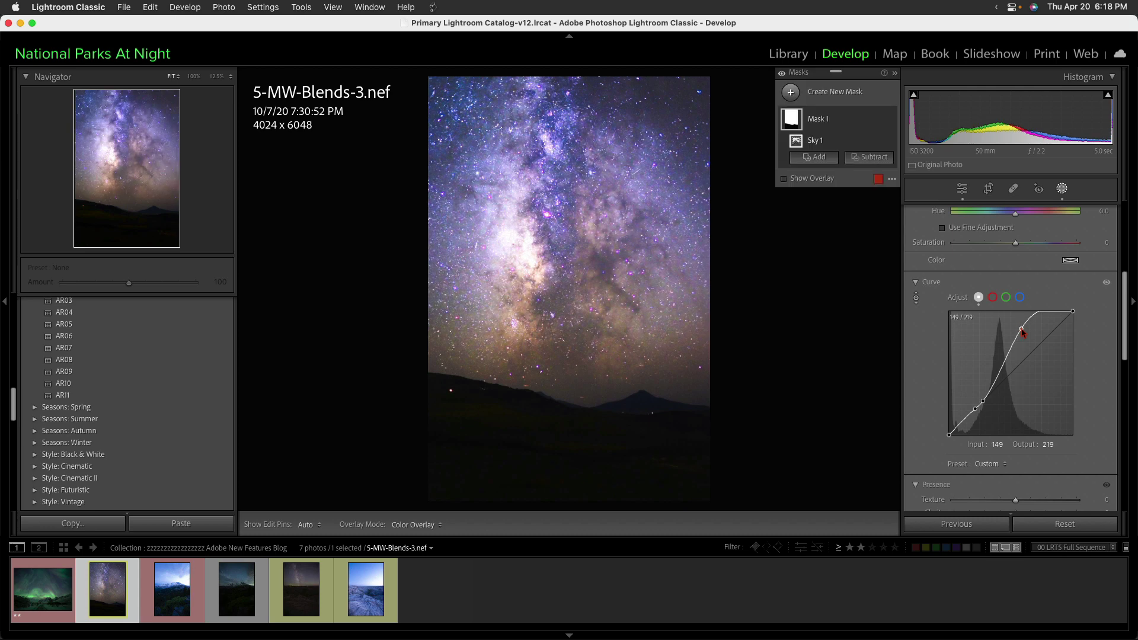
pyautogui.click(967, 418)
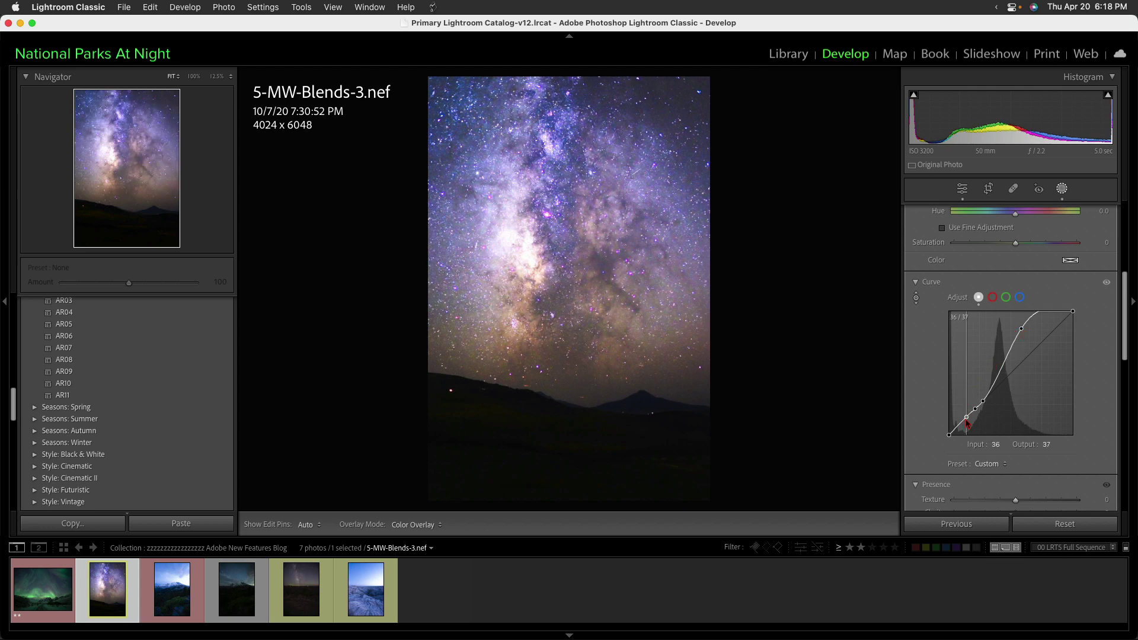
# Lower the sky mask curve's shadow anchor to input 36, output 35, and delete the curve's highlight control point.
pyautogui.moveTo(966, 421); pyautogui.dragTo(967, 423)
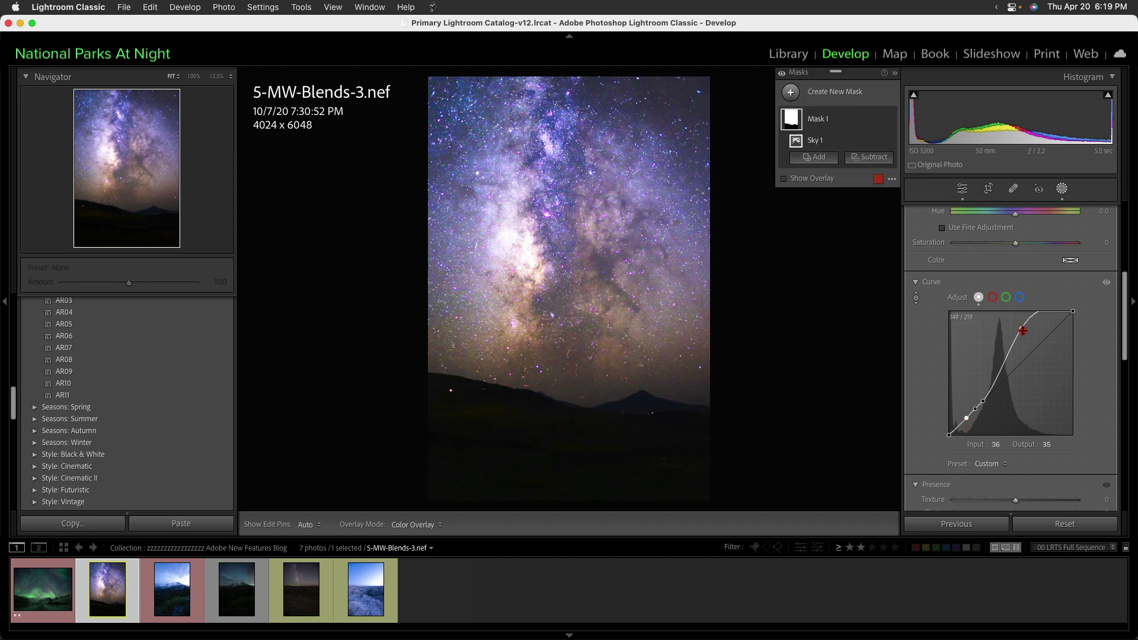
pyautogui.moveTo(1022, 330); pyautogui.dragTo(1042, 352)
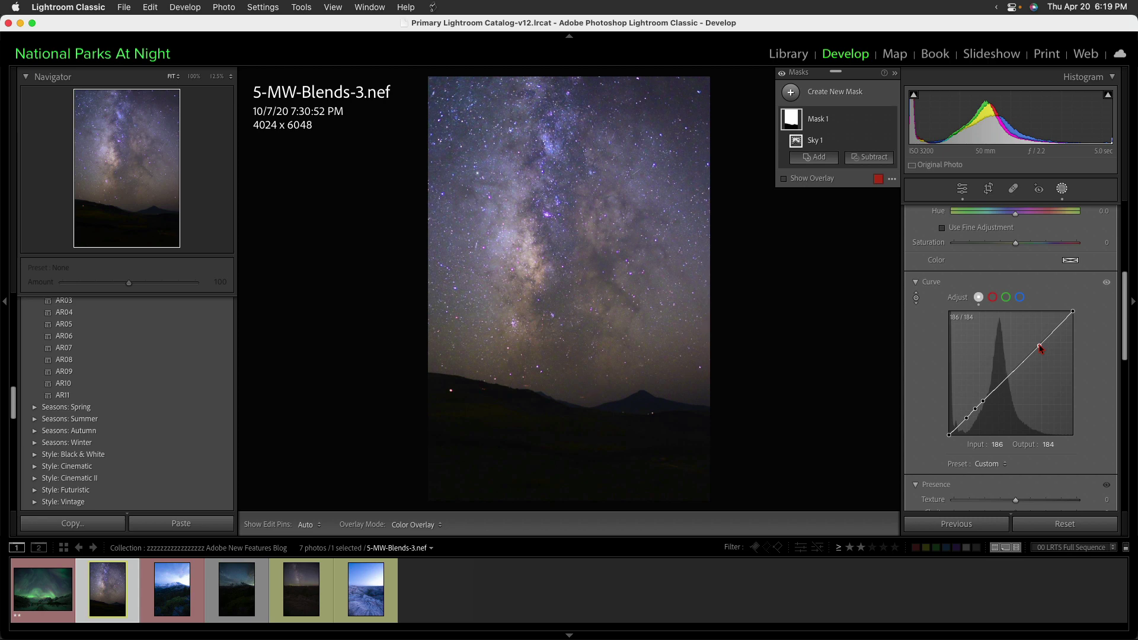
pyautogui.moveTo(1041, 348); pyautogui.dragTo(1036, 345)
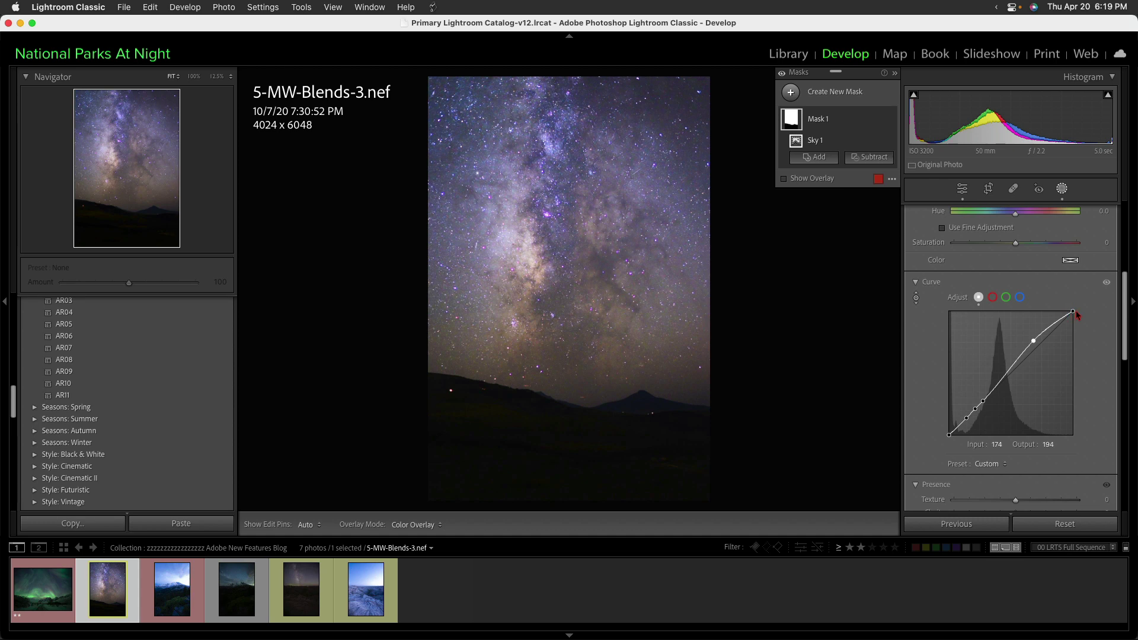
pyautogui.rightClick(1036, 347)
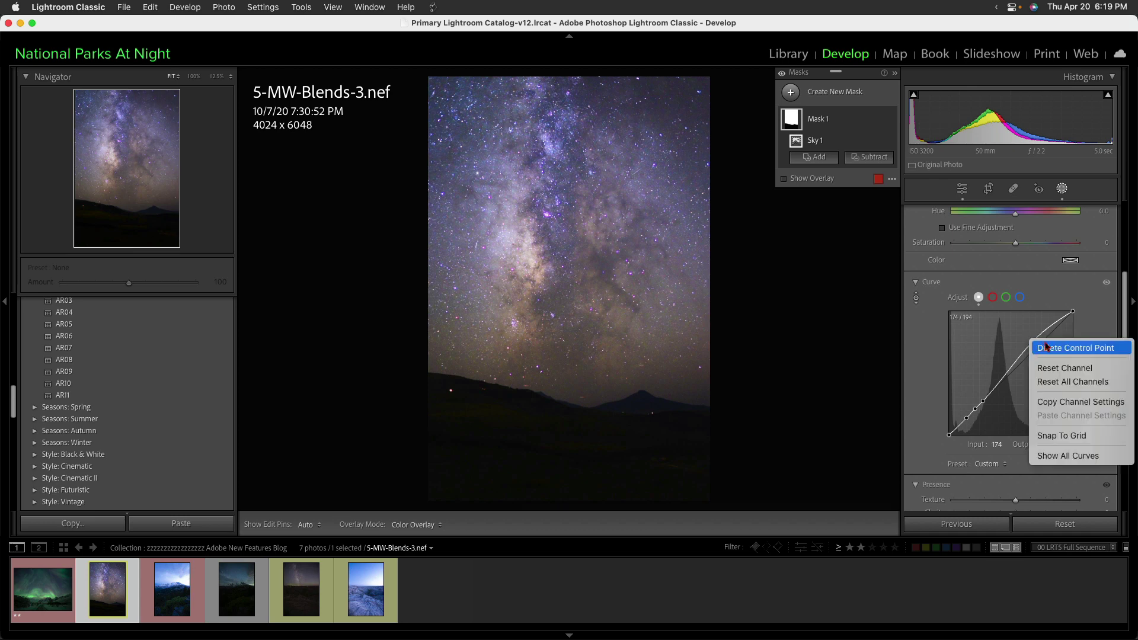
pyautogui.click(1058, 348)
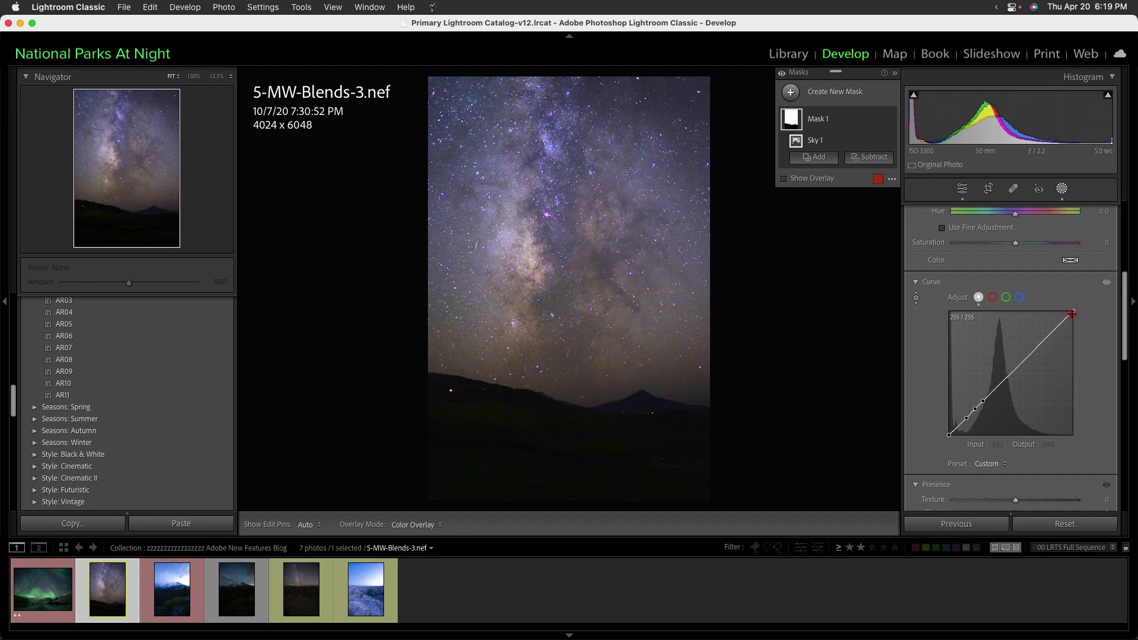
# Pull the curve's white end point in to input 223, output 254, and add an upper midtone point at input 157, output 185.
pyautogui.hotkey('shift', 'w')
pyautogui.moveTo(1073, 312); pyautogui.dragTo(1059, 313)
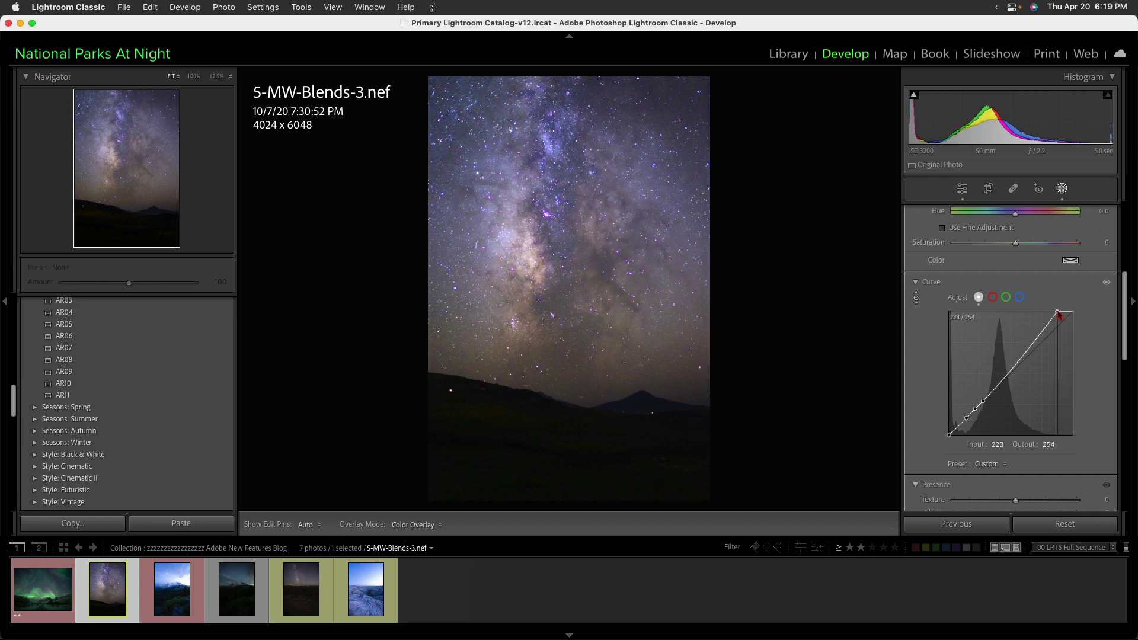
pyautogui.hotkey('shift', 'w')
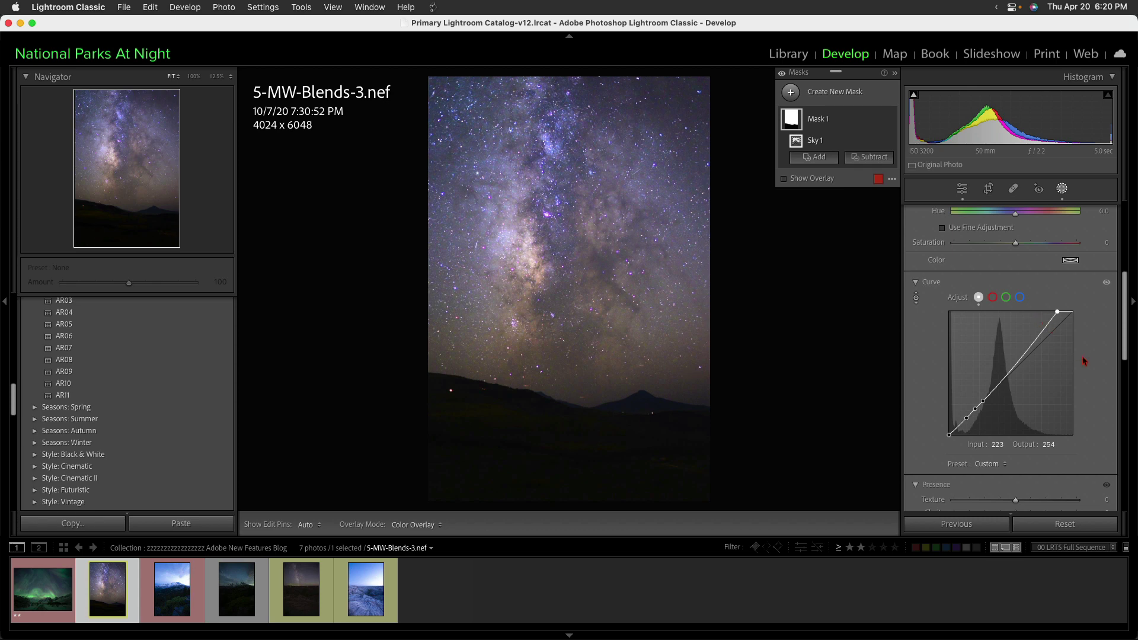
pyautogui.click(1029, 350)
pyautogui.moveTo(1029, 350); pyautogui.dragTo(1026, 347)
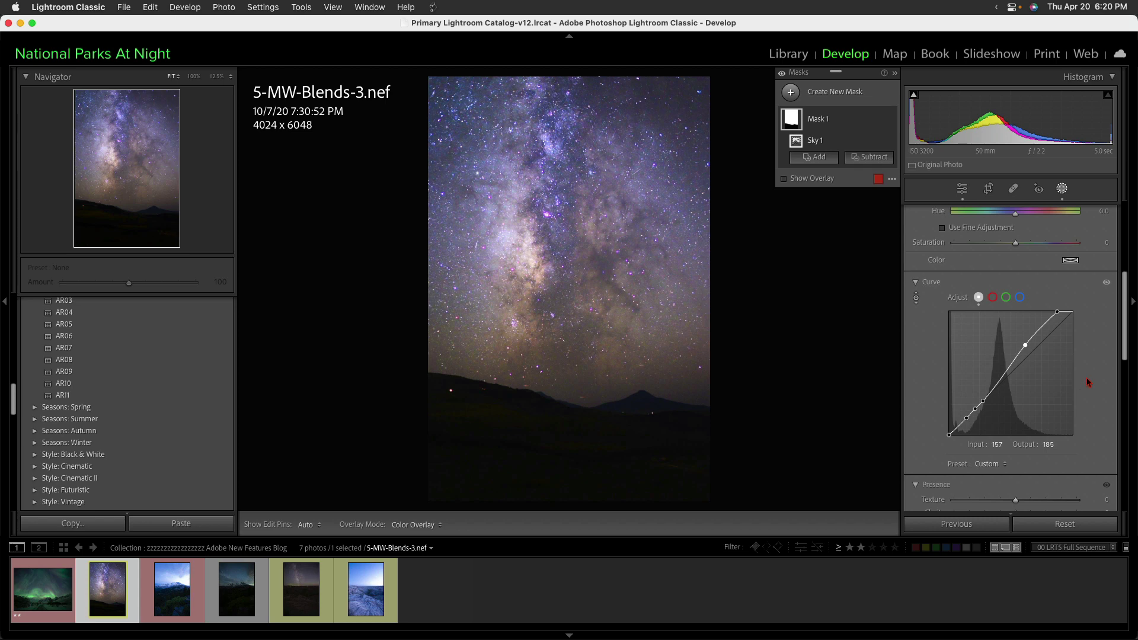
pyautogui.scroll(2, 1089, 383)
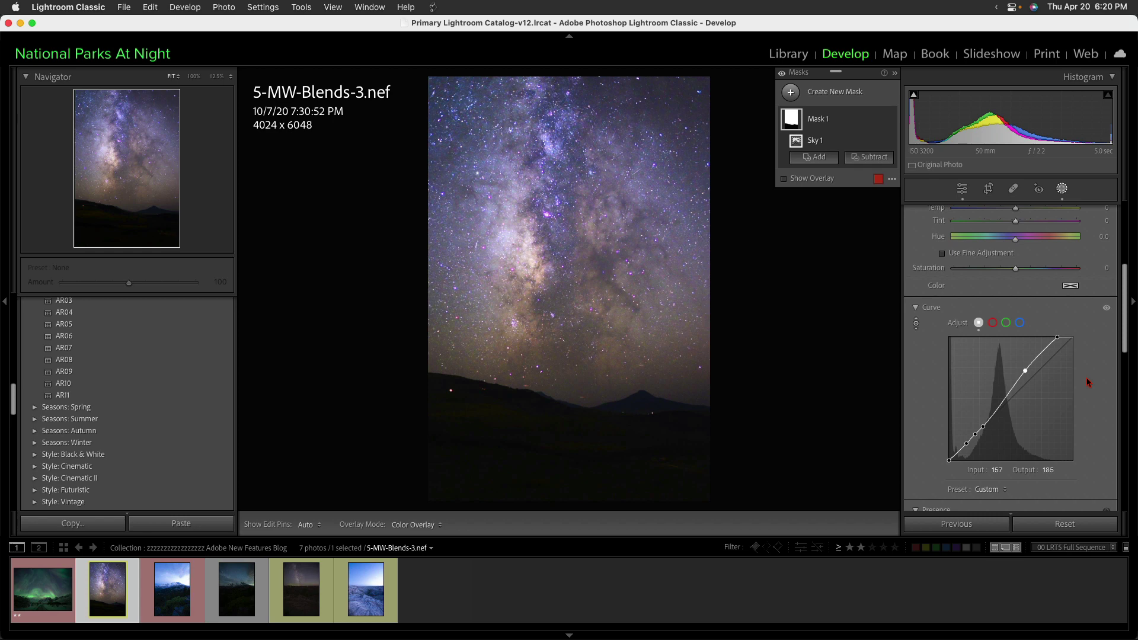
pyautogui.scroll(10, 1089, 382)
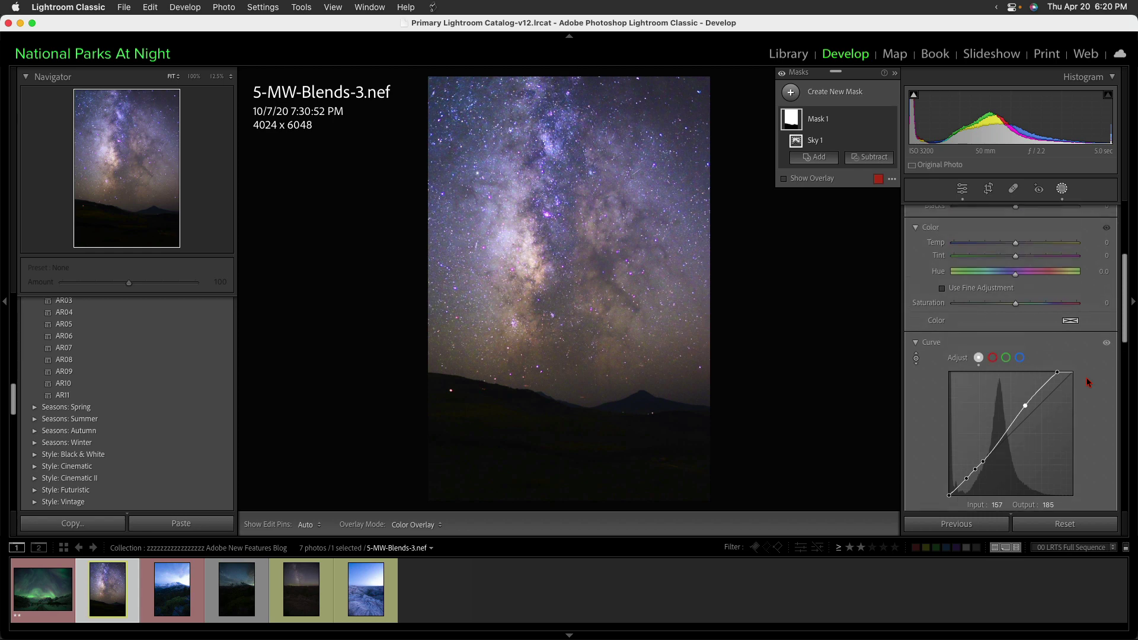
pyautogui.scroll(2, 1088, 382)
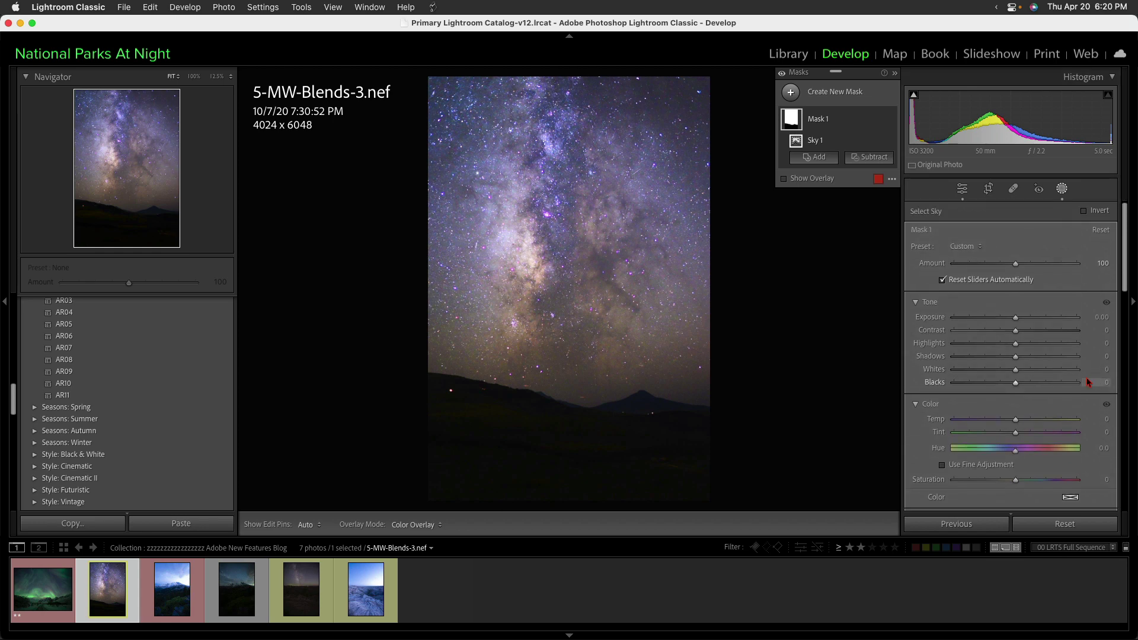
pyautogui.scroll(-12, 1089, 382)
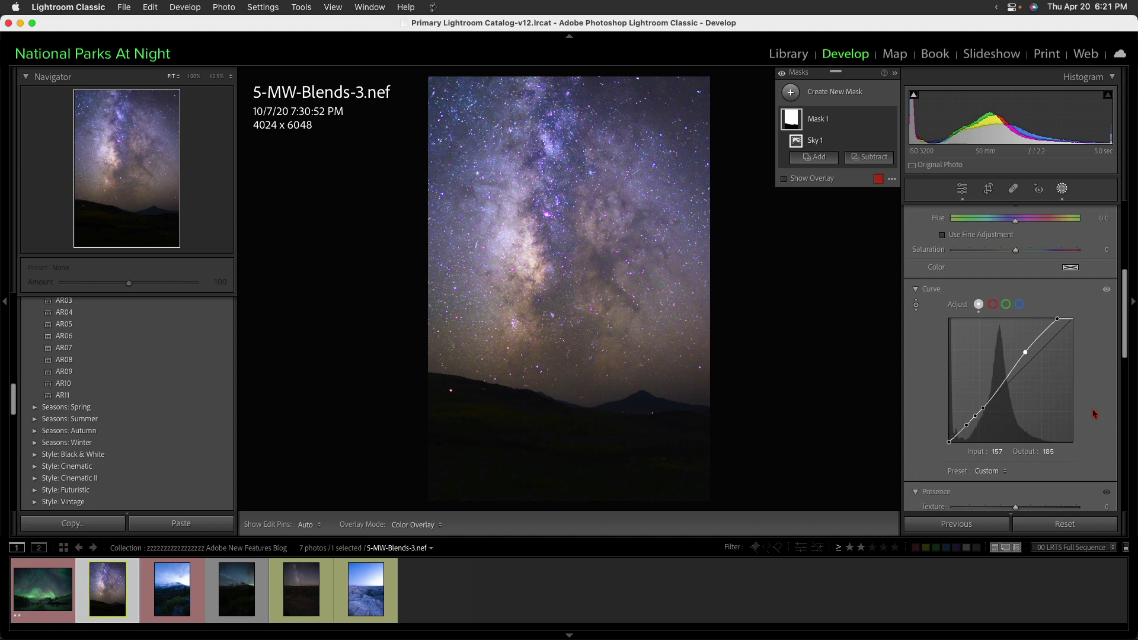
# Select _DSC0804.NEF and _DSC0812.NEF together and view each enlarged in the Library to compare the two exposures.
pyautogui.press('Right')
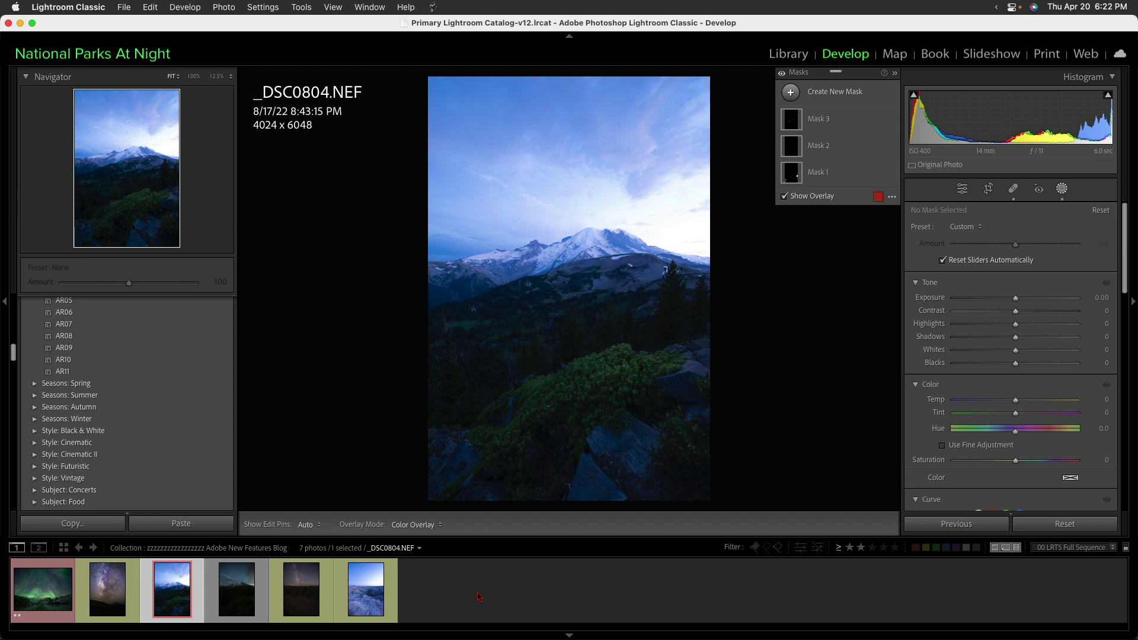
pyautogui.keyDown('super'); pyautogui.click(239, 590); pyautogui.keyUp('super')
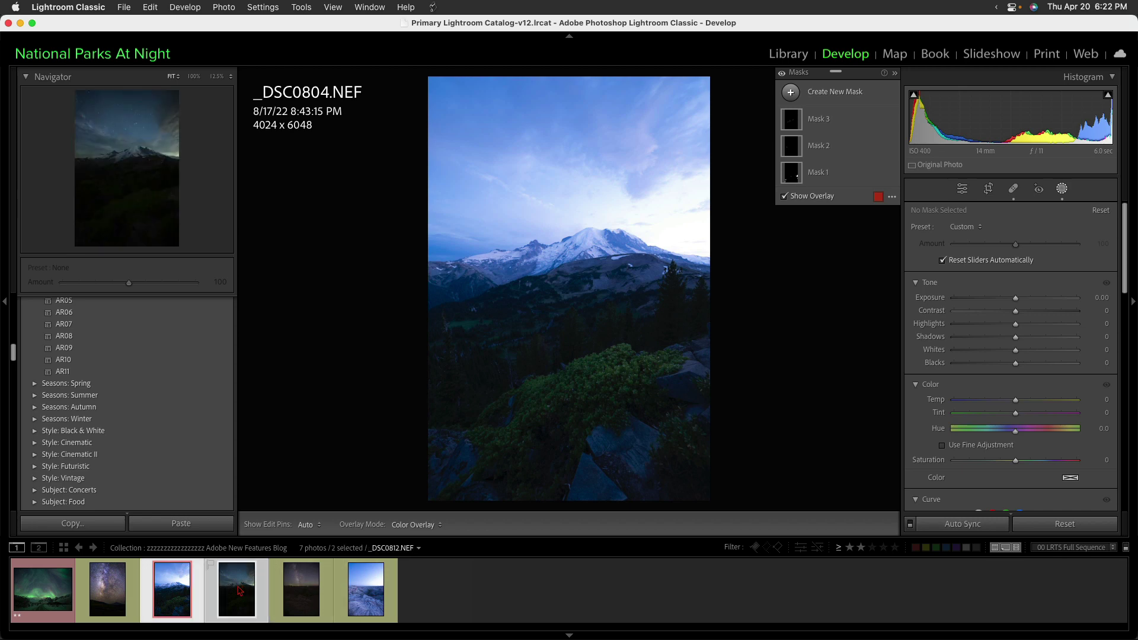
pyautogui.press('g')
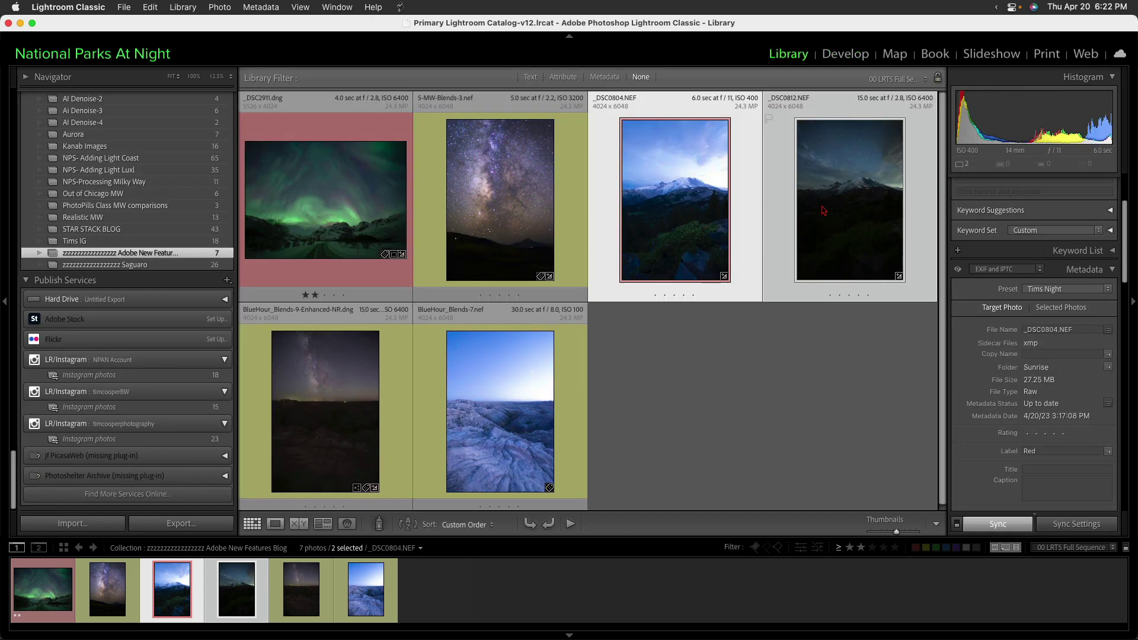
pyautogui.doubleClick(691, 210)
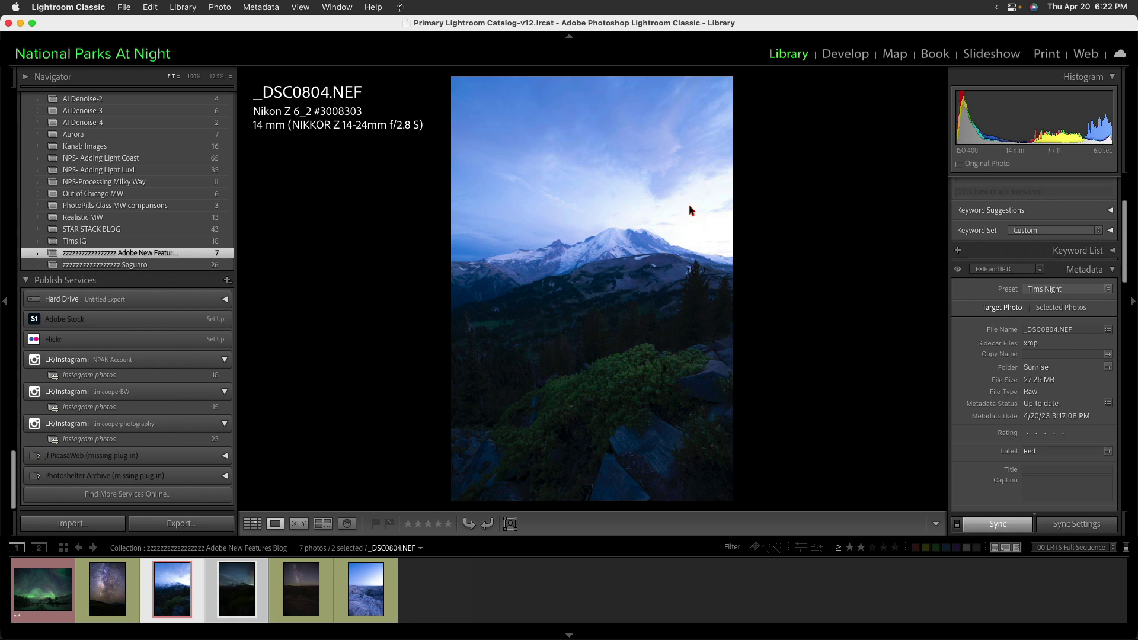
pyautogui.press('Right')
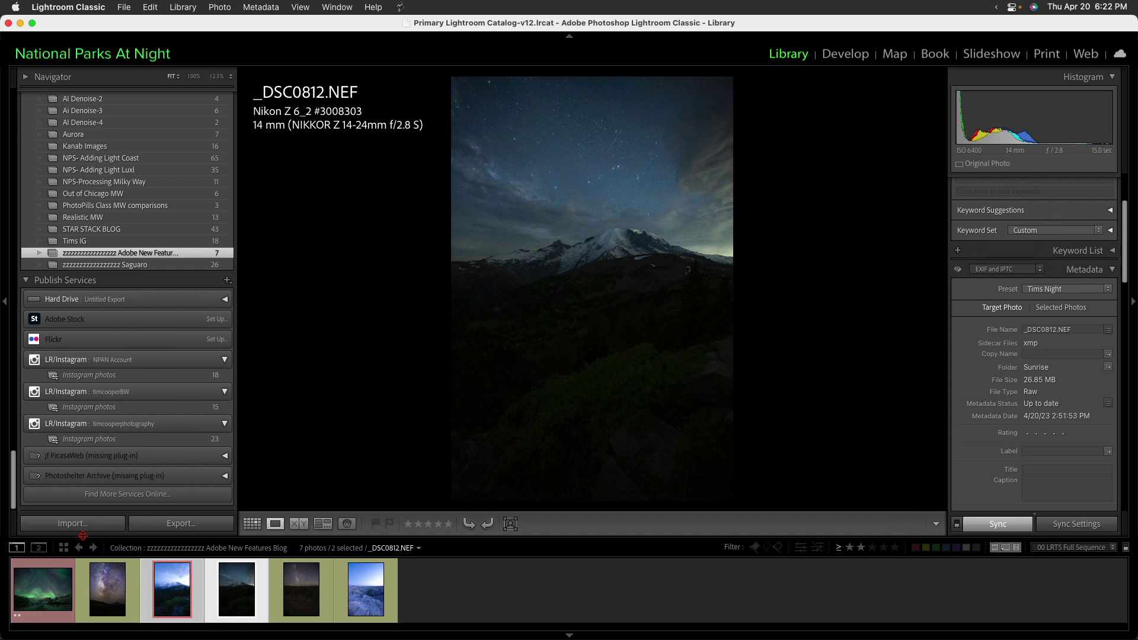
# Open the two selected photos as layers in one Photoshop document, and hide and reshow the _DSC0804.NEF layer to compare them.
pyautogui.click(218, 7)
pyautogui.moveTo(240, 125)
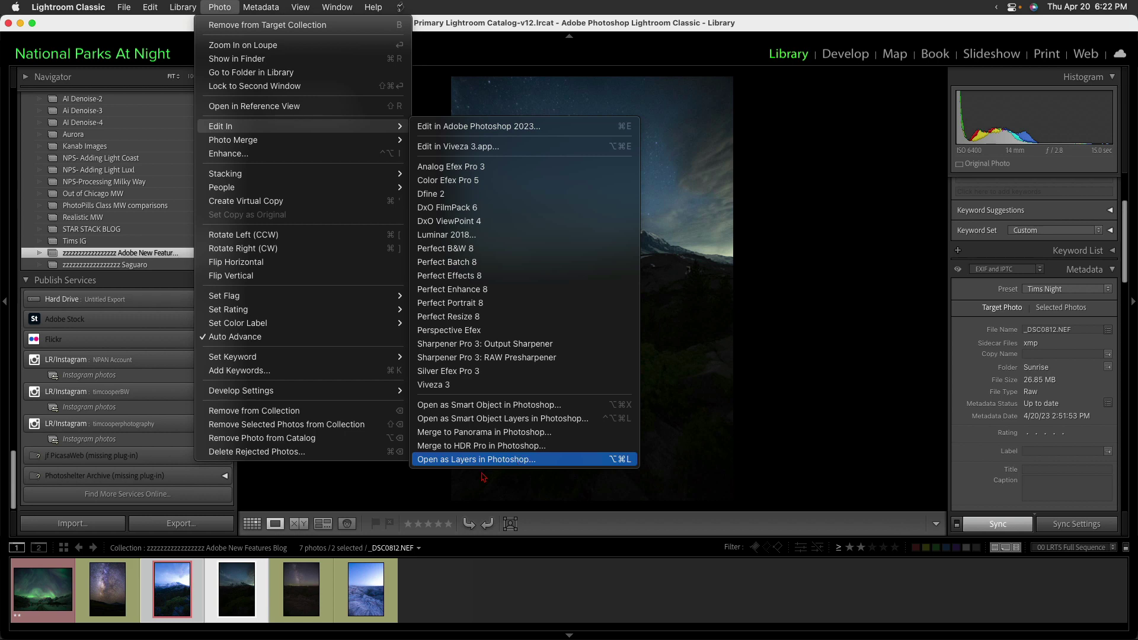
pyautogui.click(515, 460)
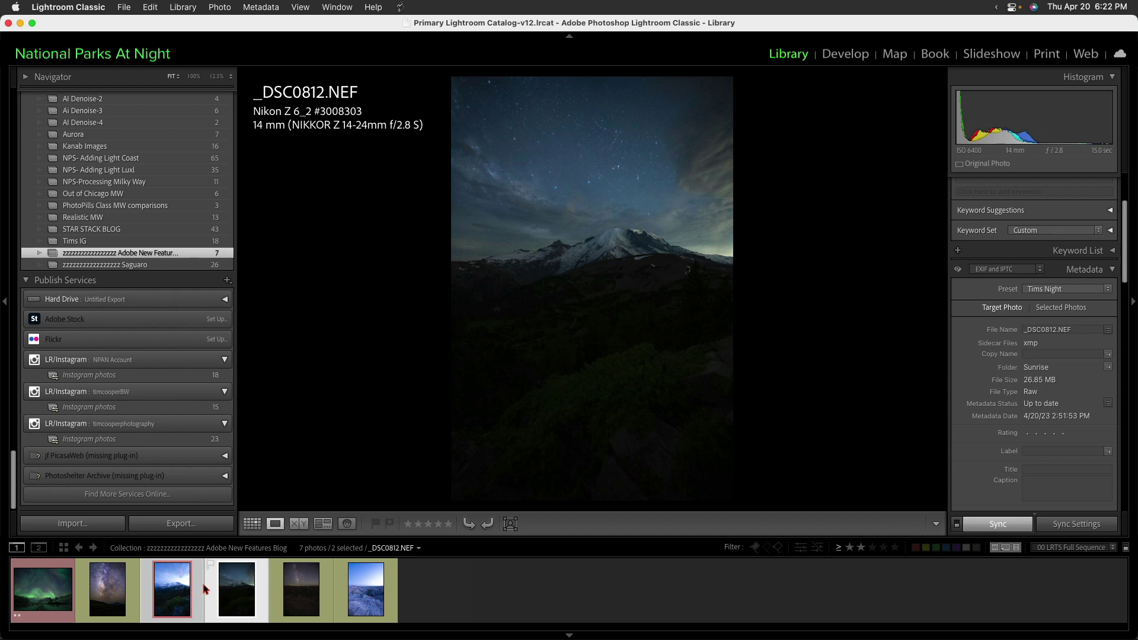
pyautogui.click(218, 8)
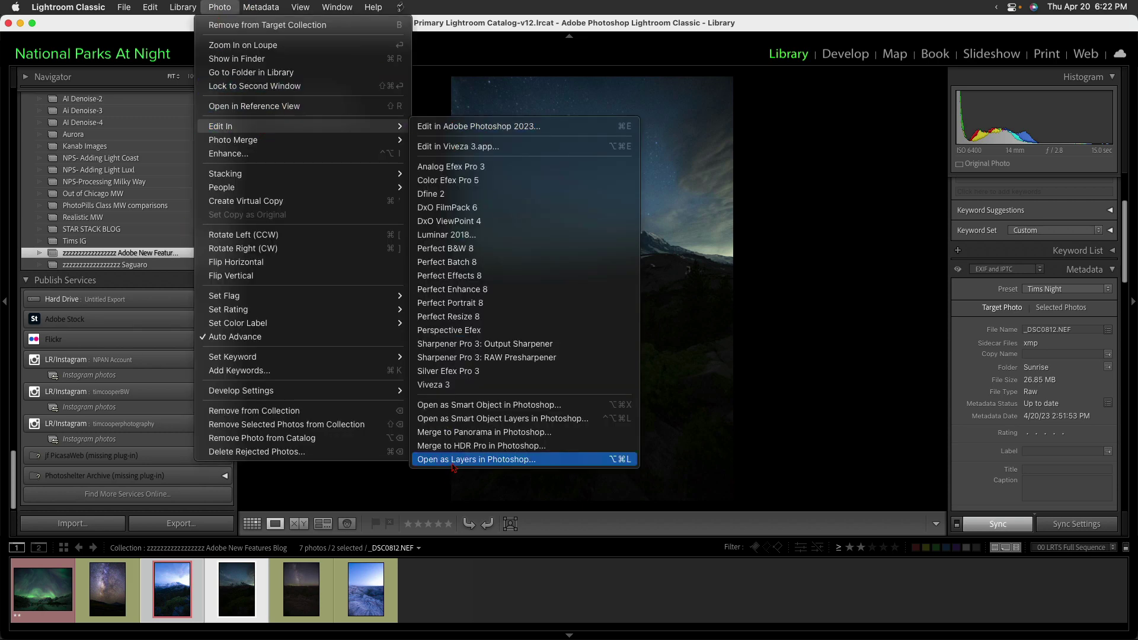
pyautogui.click(454, 463)
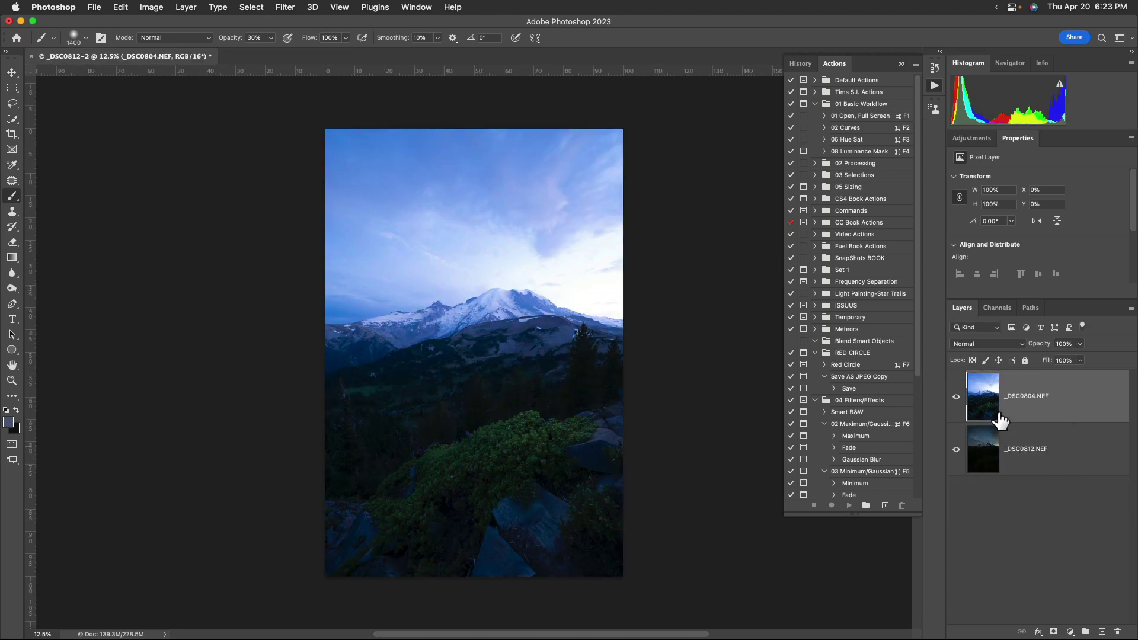
pyautogui.click(959, 396)
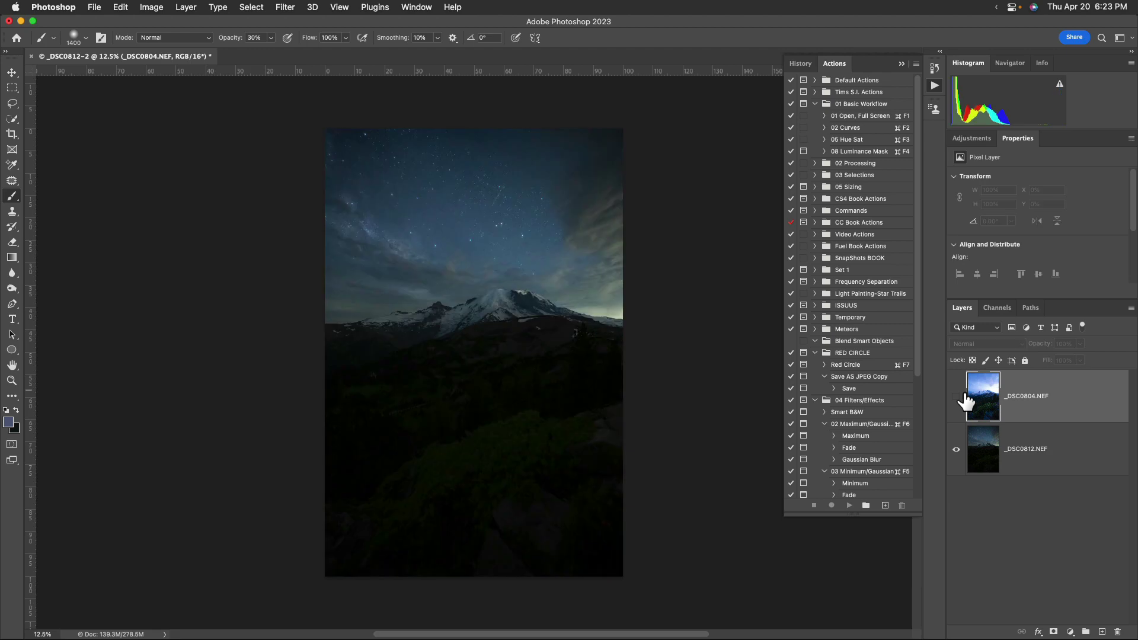
pyautogui.click(959, 397)
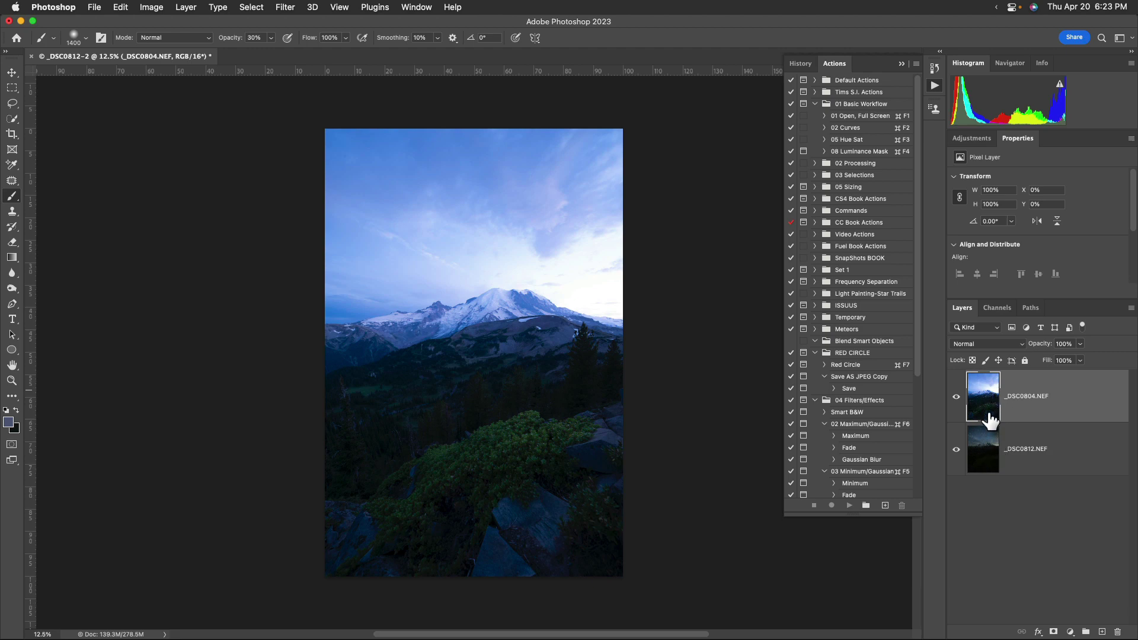
# Close the layered document without saving and return to the Library grid in Lightroom Classic.
pyautogui.press('super+w')
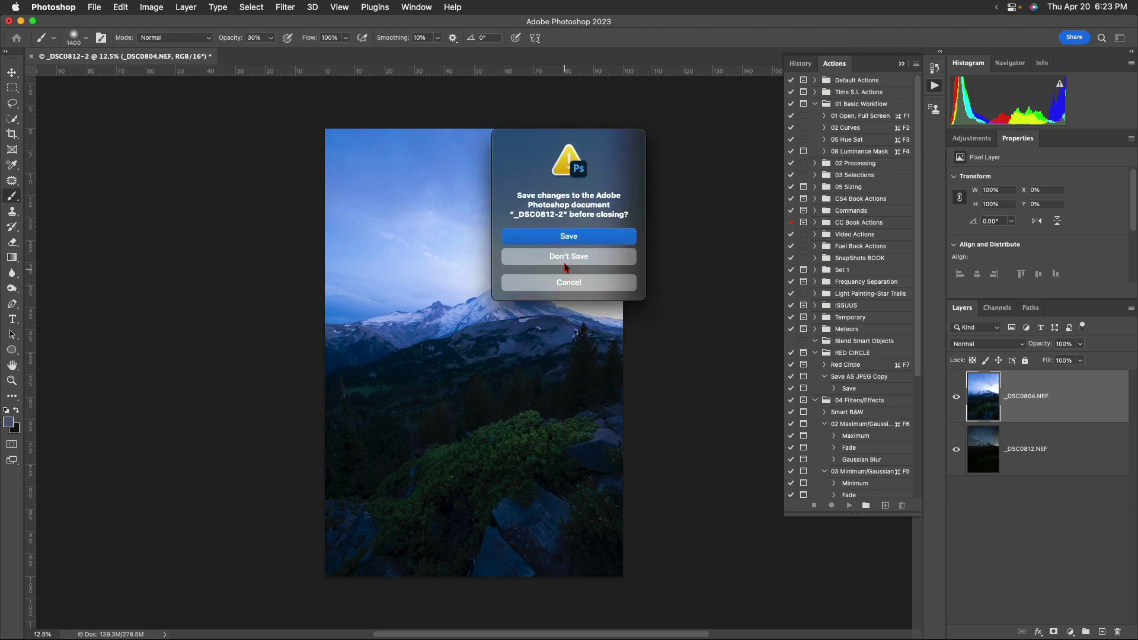
pyautogui.click(566, 256)
pyautogui.press('super+Tab')
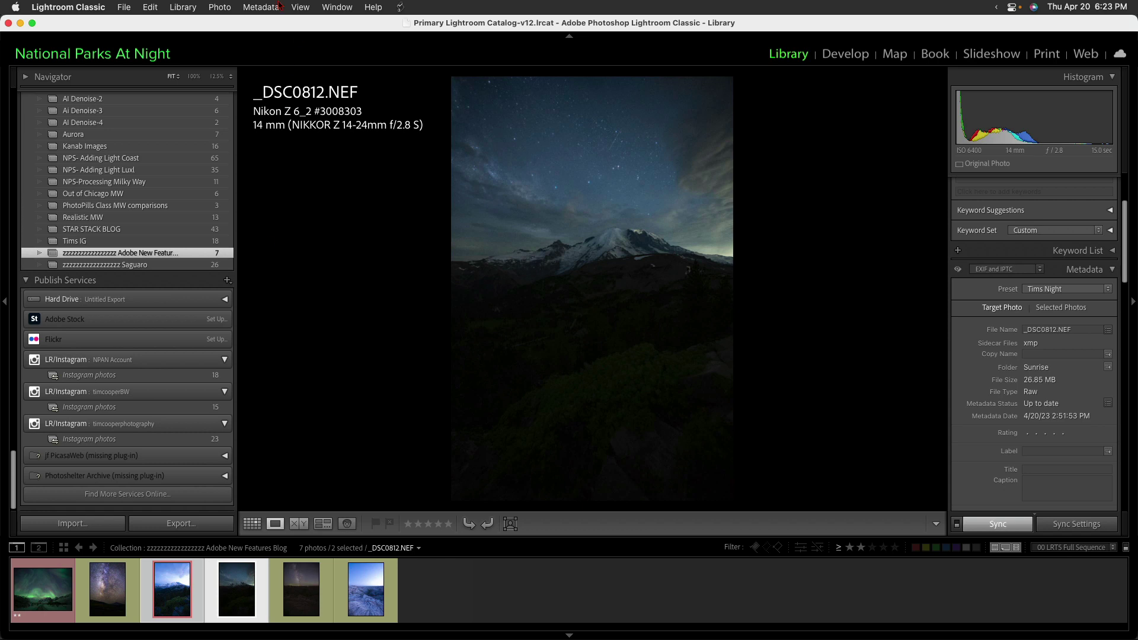
pyautogui.press('g')
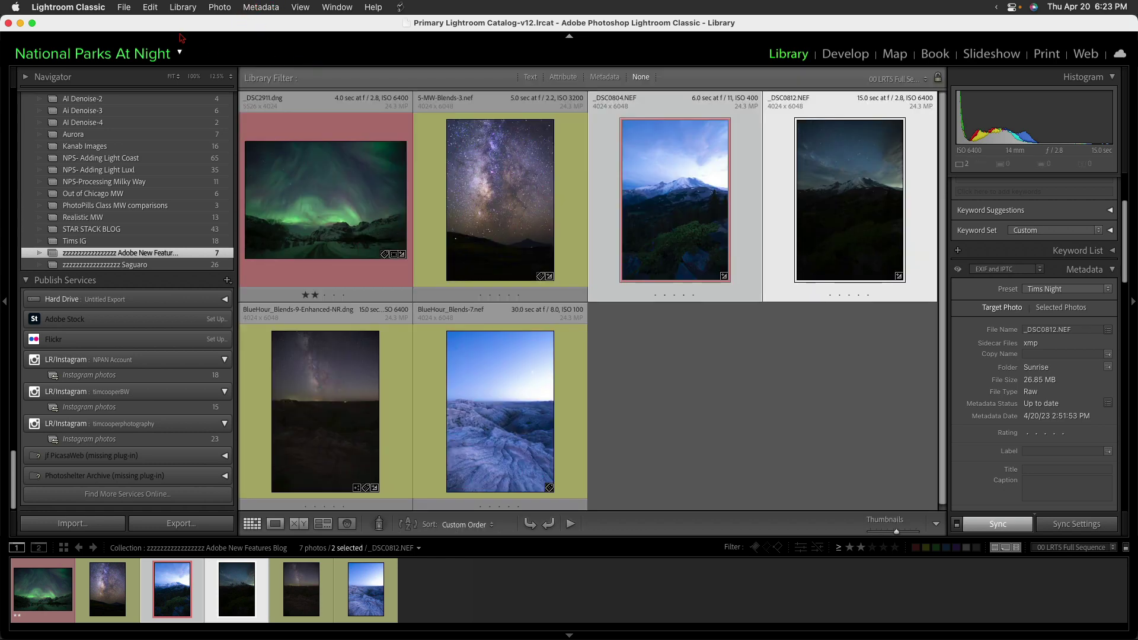
# Open both selected mountain photos as separate smart object documents in Photoshop.
pyautogui.click(228, 14)
pyautogui.moveTo(240, 130)
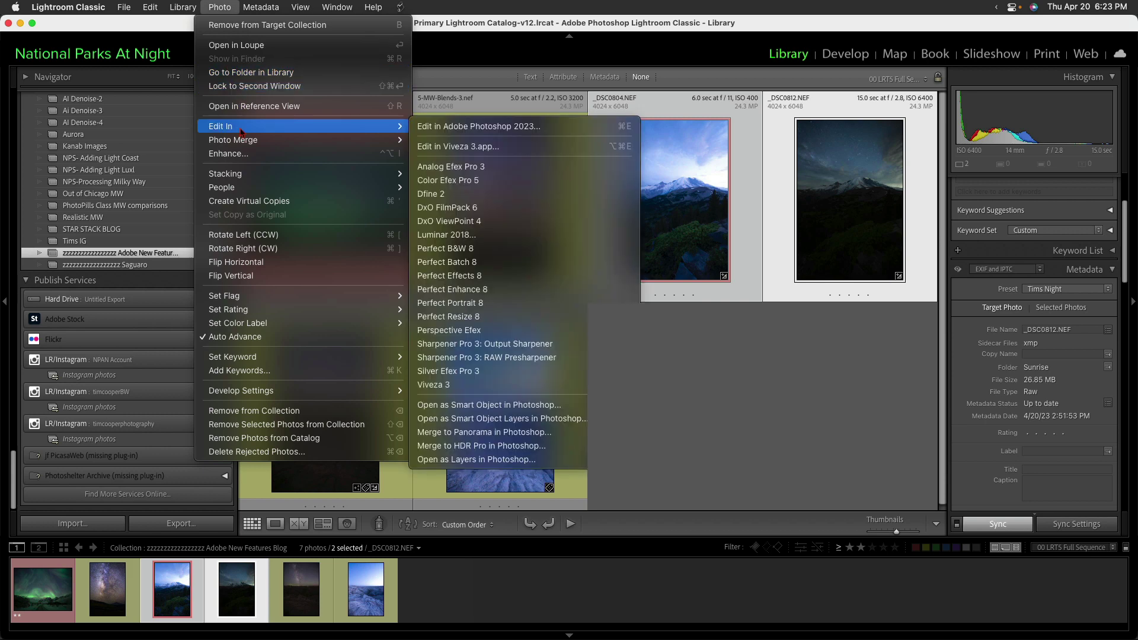
pyautogui.click(474, 407)
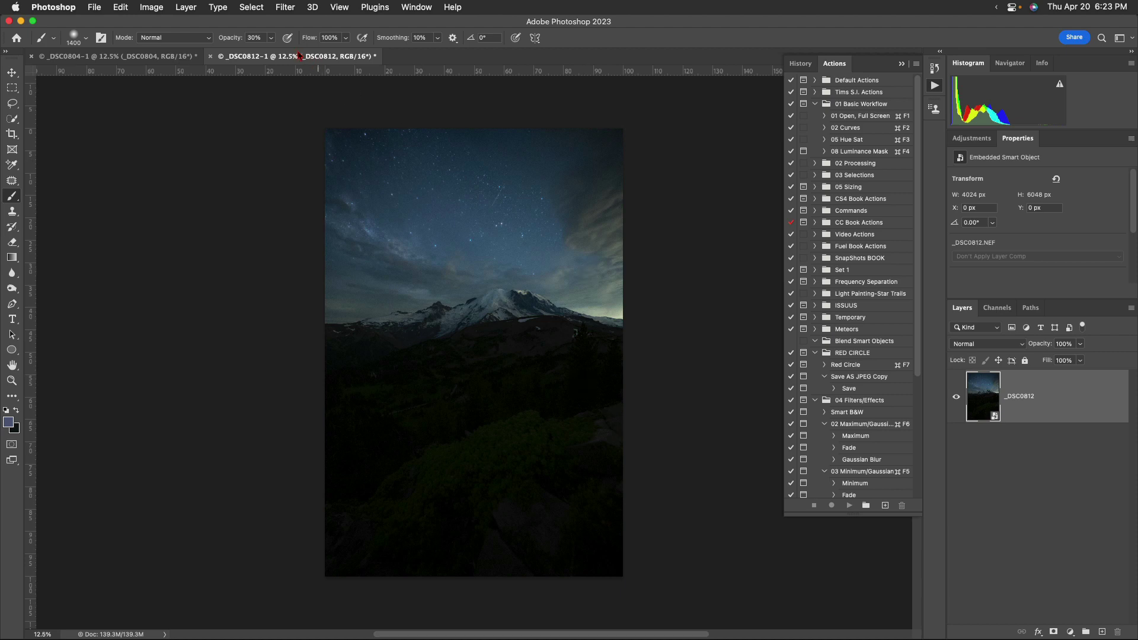
# Float the _DSC0812-1 document and move its smart object with the Move tool into _DSC0804-1, stacked above and aligned with the existing layer.
pyautogui.moveTo(309, 56); pyautogui.dragTo(539, 120)
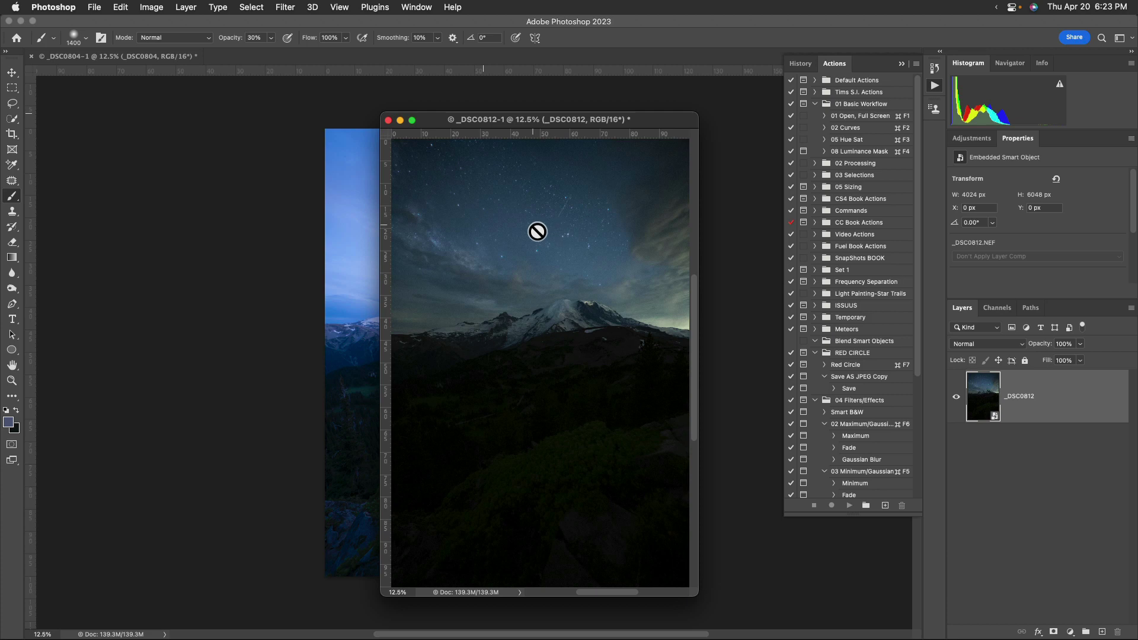
pyautogui.press('v')
pyautogui.moveTo(542, 290); pyautogui.dragTo(368, 286)
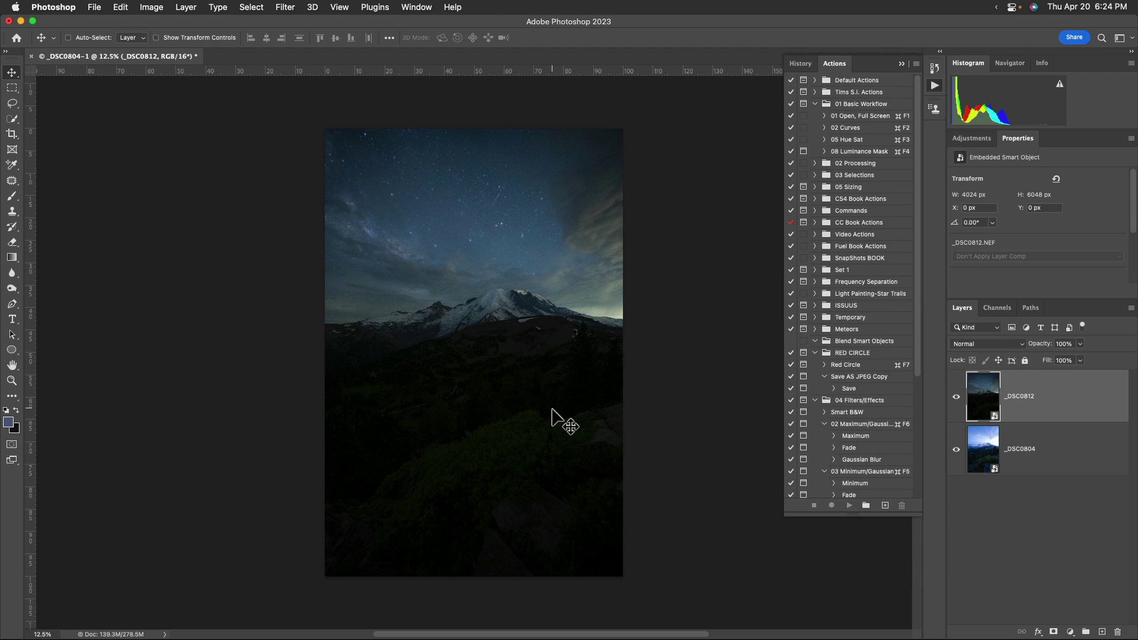
# Close the combined _DSC0804-1 document without saving and switch back to Lightroom Classic.
pyautogui.press('super+w')
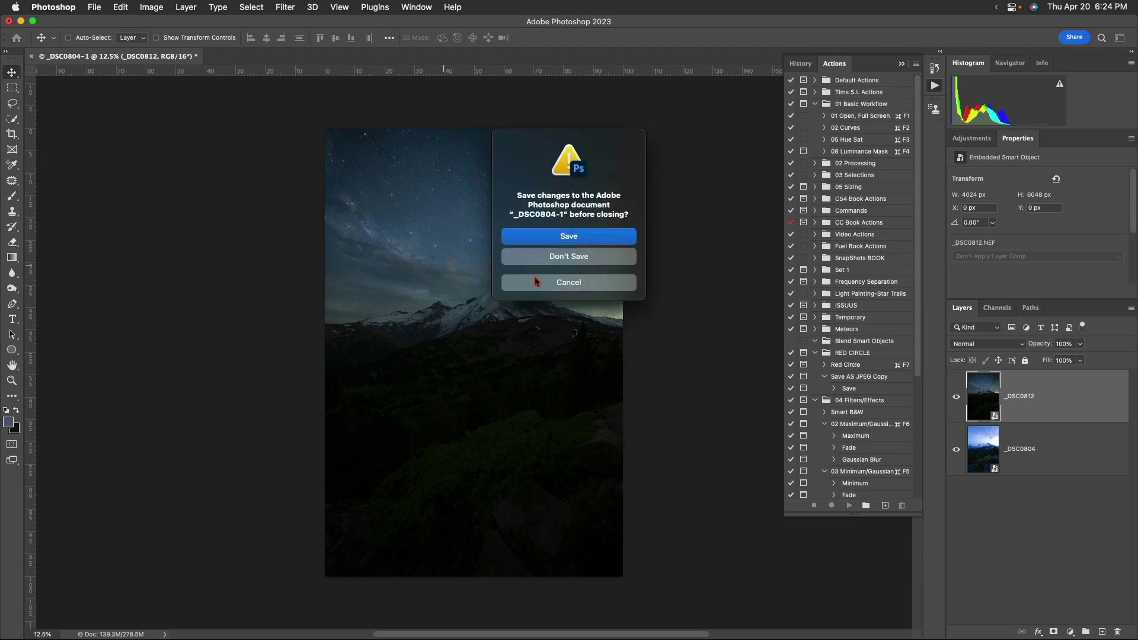
pyautogui.click(560, 262)
pyautogui.press('super+Tab')
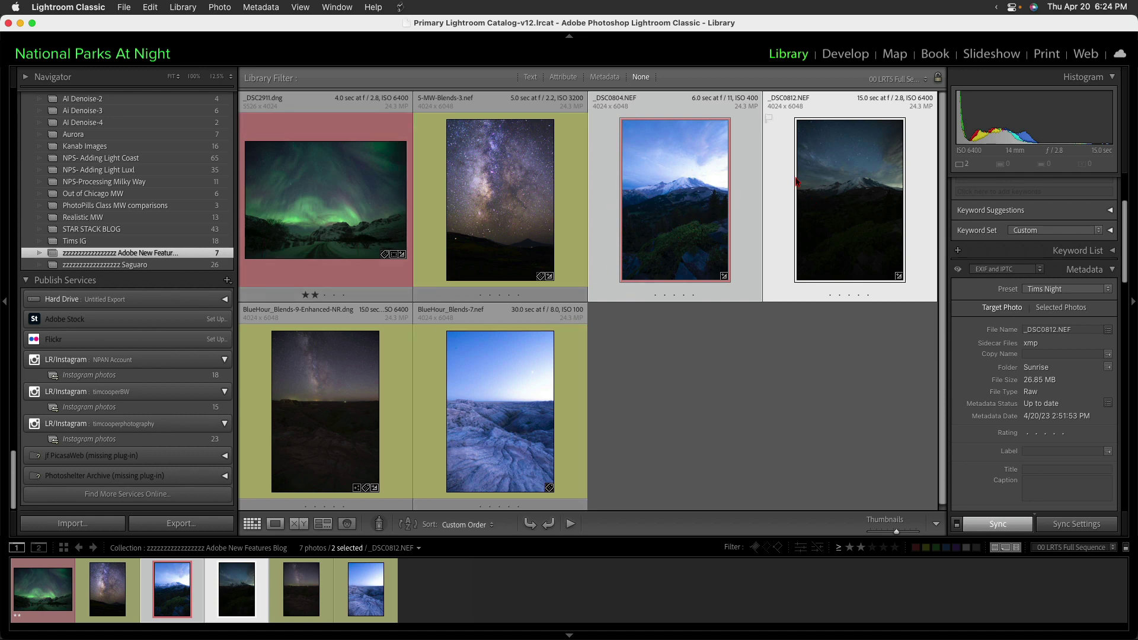
# Open the two selected mountain photos as smart object layers in a single Photoshop document.
pyautogui.click(221, 7)
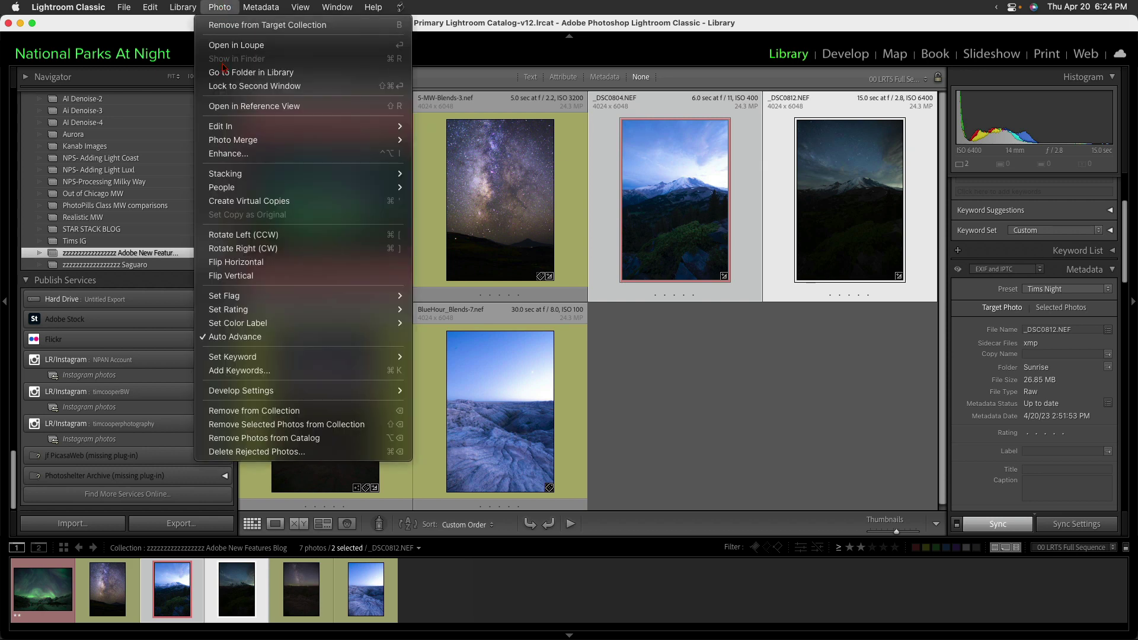
pyautogui.moveTo(231, 129)
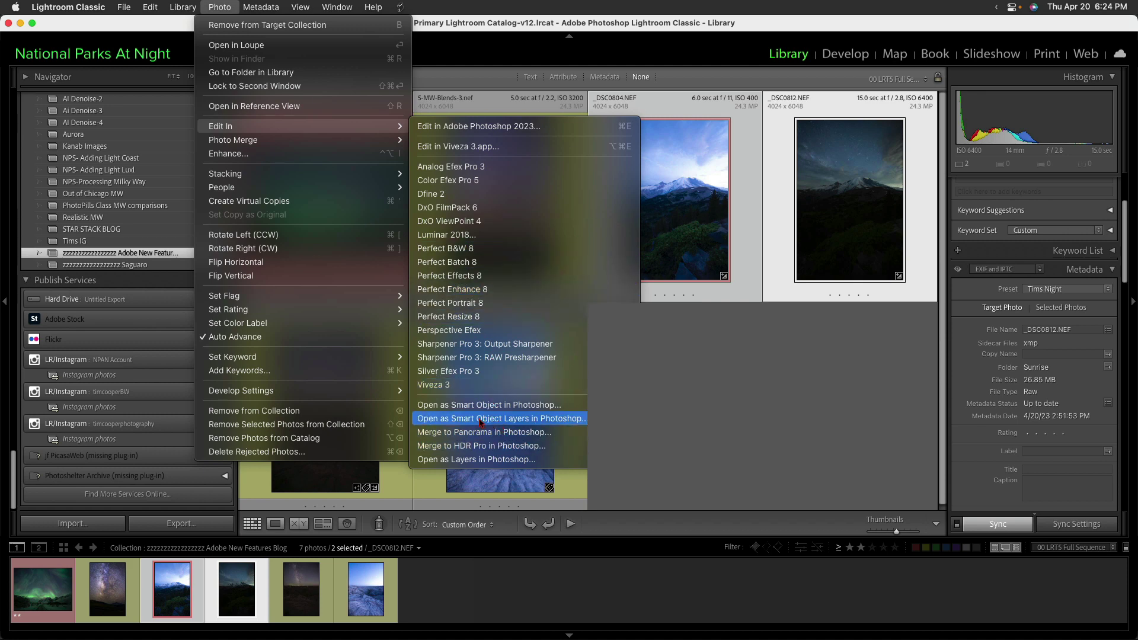
pyautogui.click(527, 420)
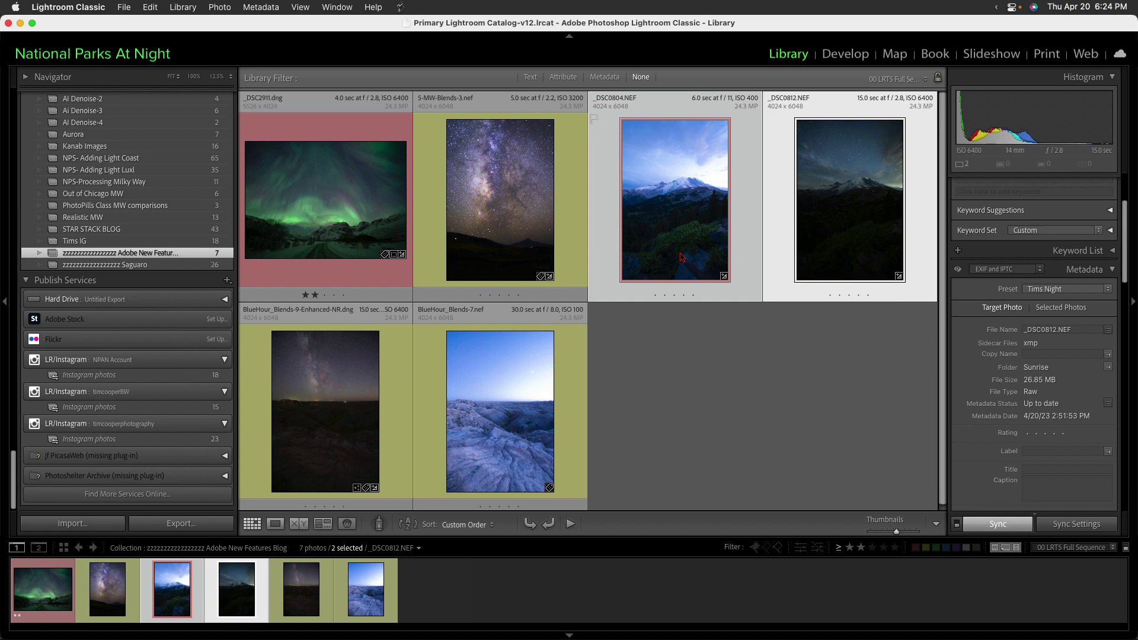
# Switch to Photoshop and close the separate _DSC0812-1 document without saving, keeping the layered _DSC0812-4 document open.
pyautogui.press('super+e')
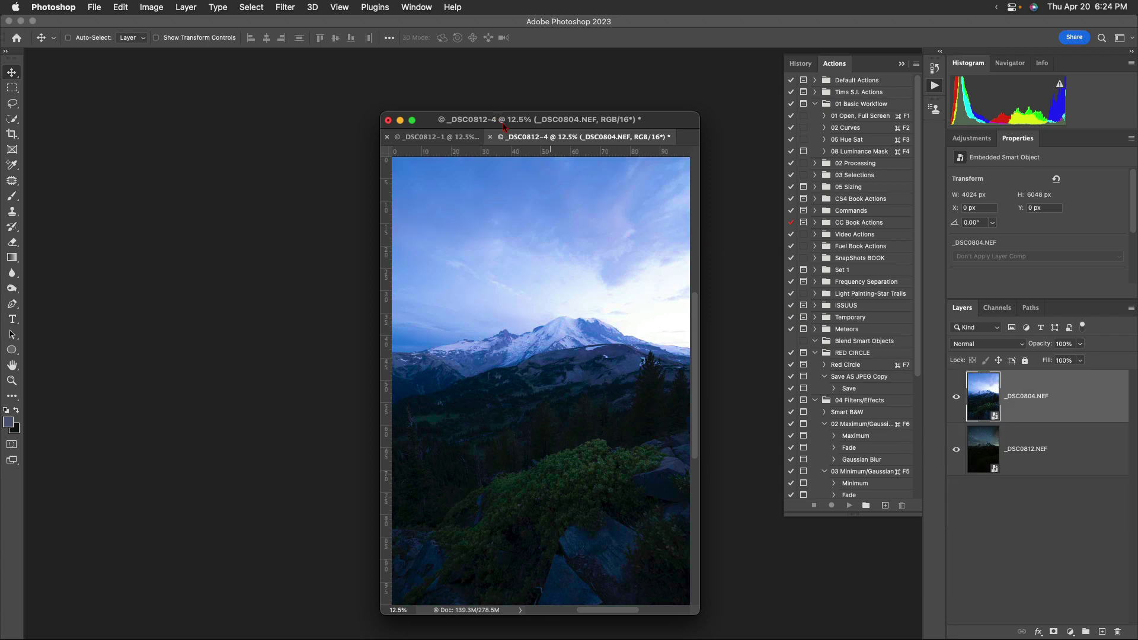
pyautogui.click(436, 136)
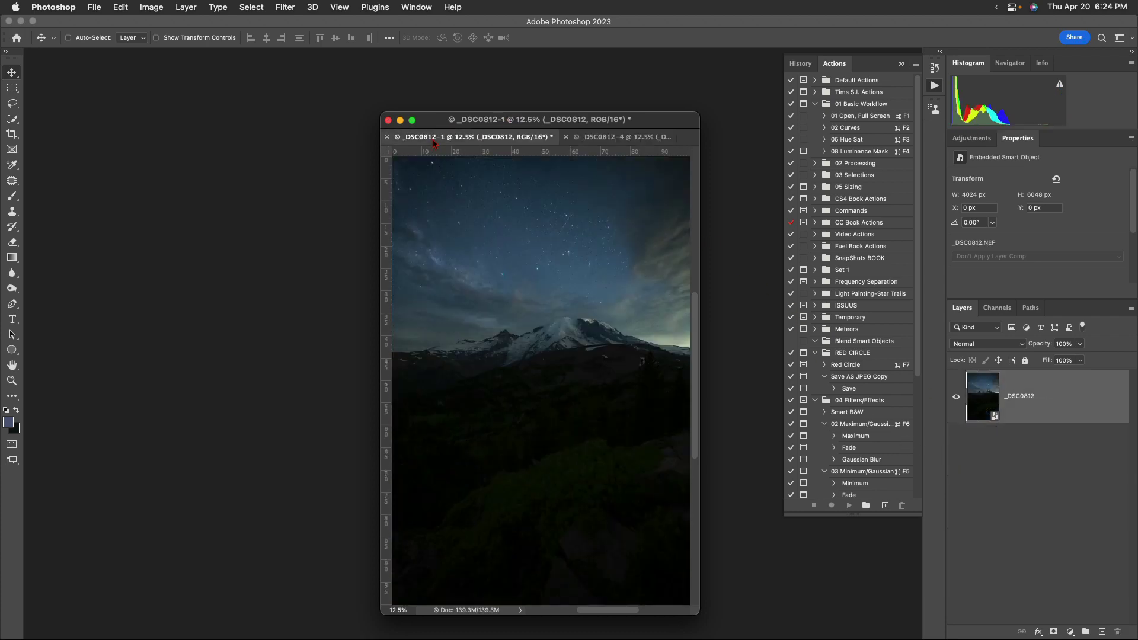
pyautogui.click(387, 136)
pyautogui.click(555, 257)
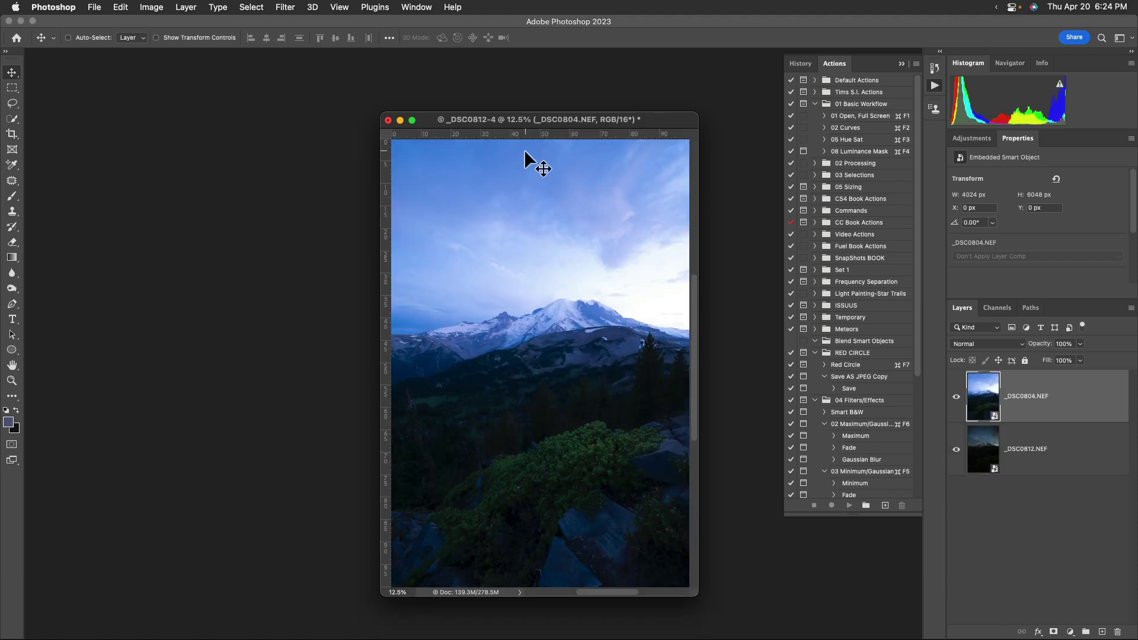
# Show the layered document in full screen mode and toggle the _DSC0804.NEF layer's visibility to compare both exposures.
pyautogui.moveTo(513, 123); pyautogui.dragTo(369, 77)
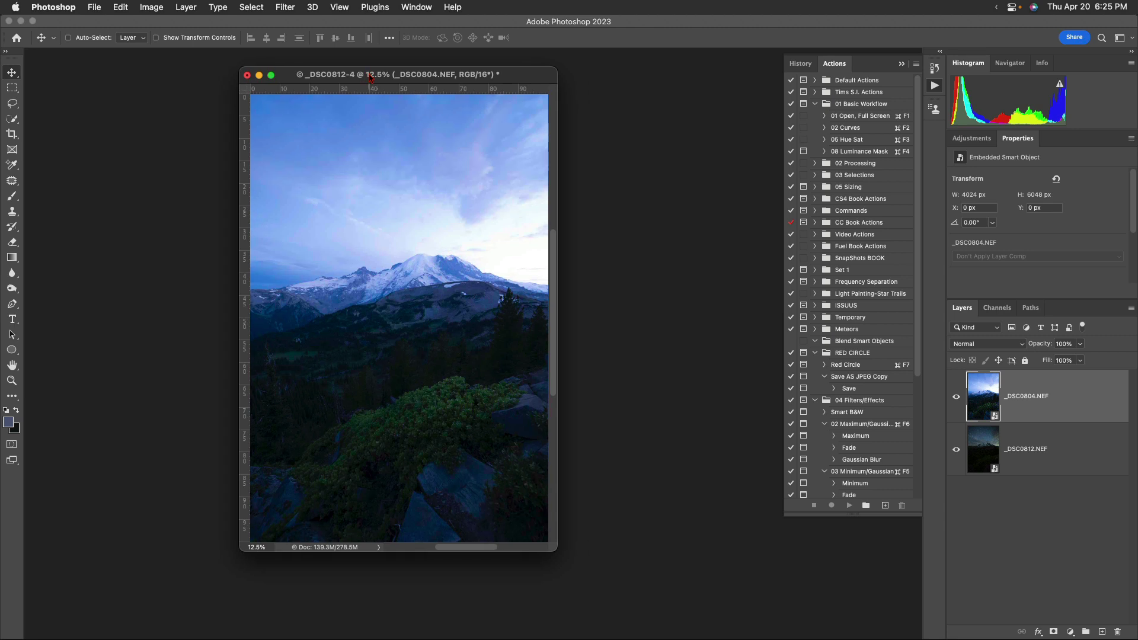
pyautogui.press('f')
pyautogui.moveTo(508, 236); pyautogui.dragTo(415, 234)
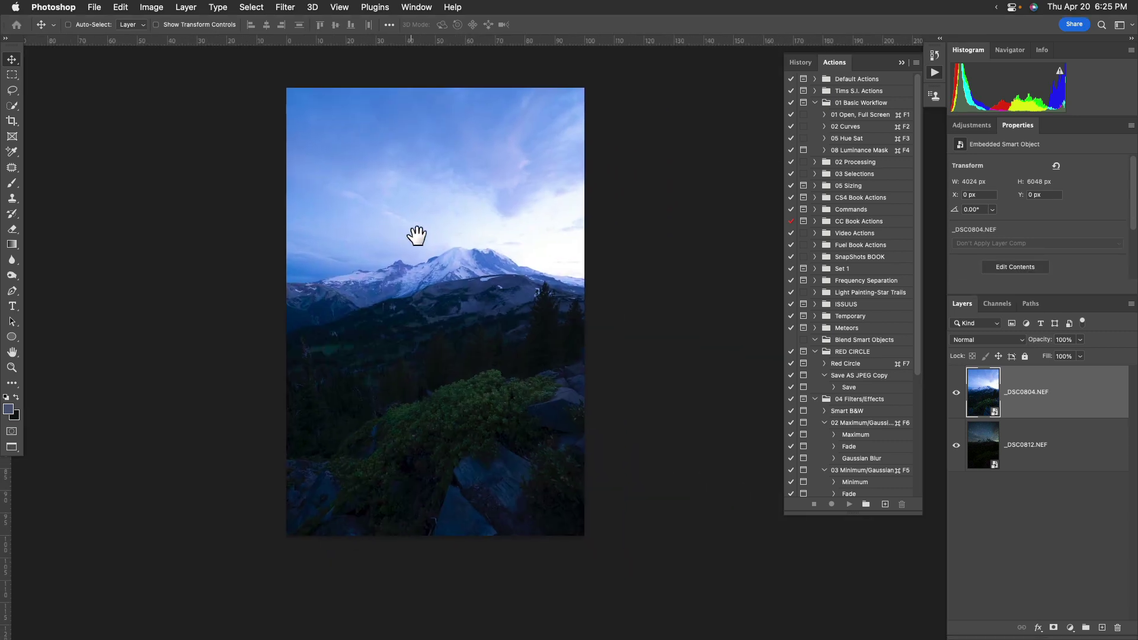
pyautogui.click(957, 393)
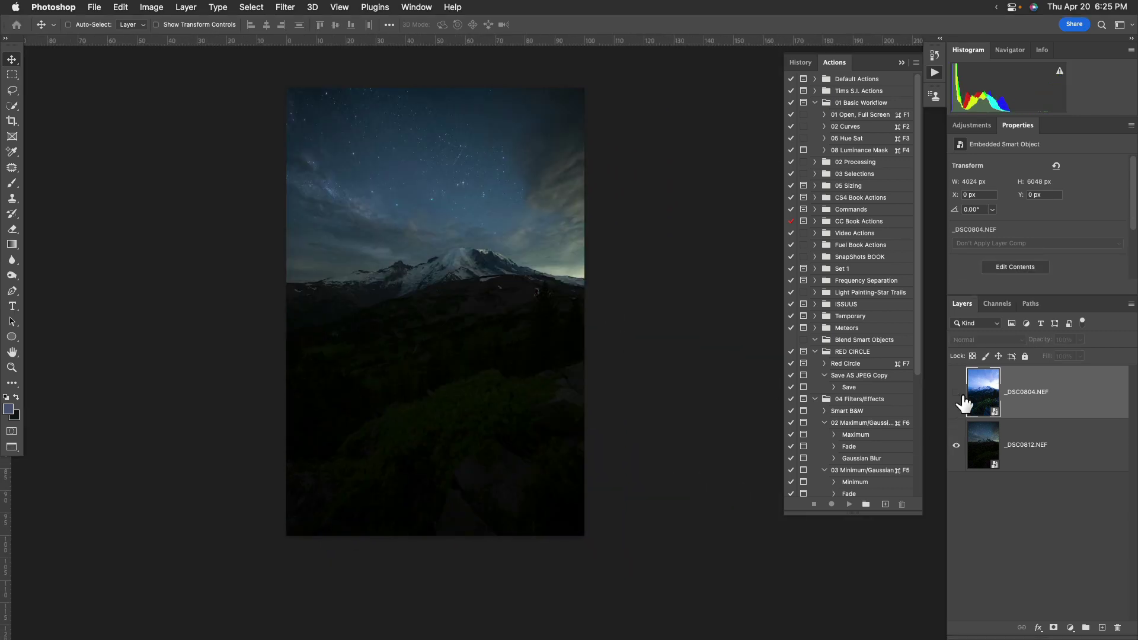
pyautogui.click(957, 394)
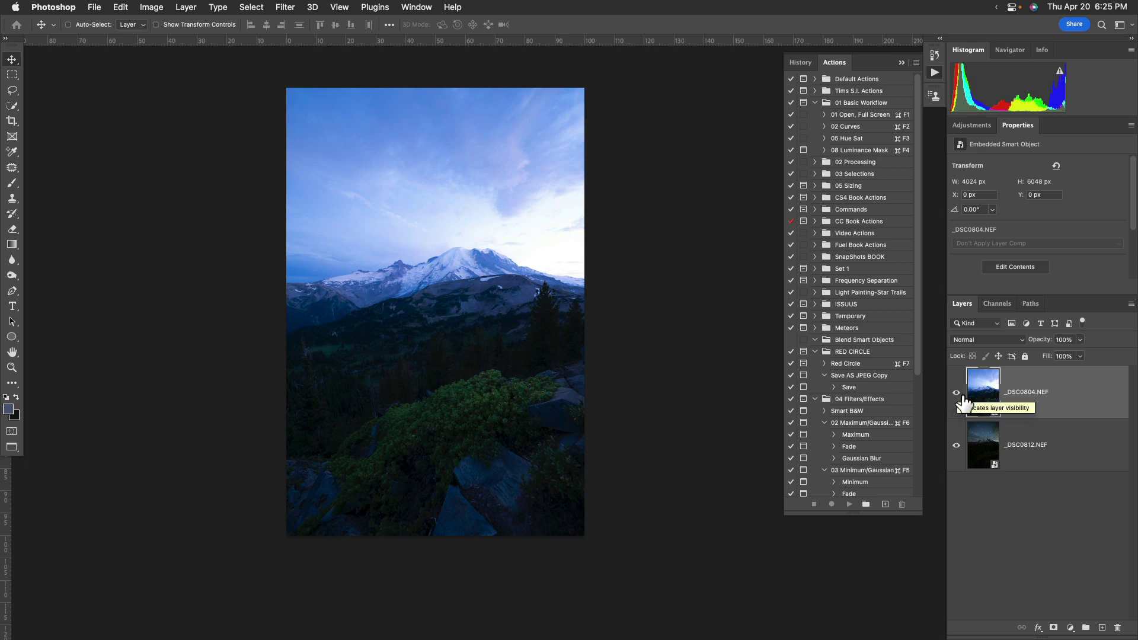
# Switch back to Lightroom Classic and develop _DSC0812.NEF with Whites at +49 and Exposure at +1.25.
pyautogui.press('super+Tab')
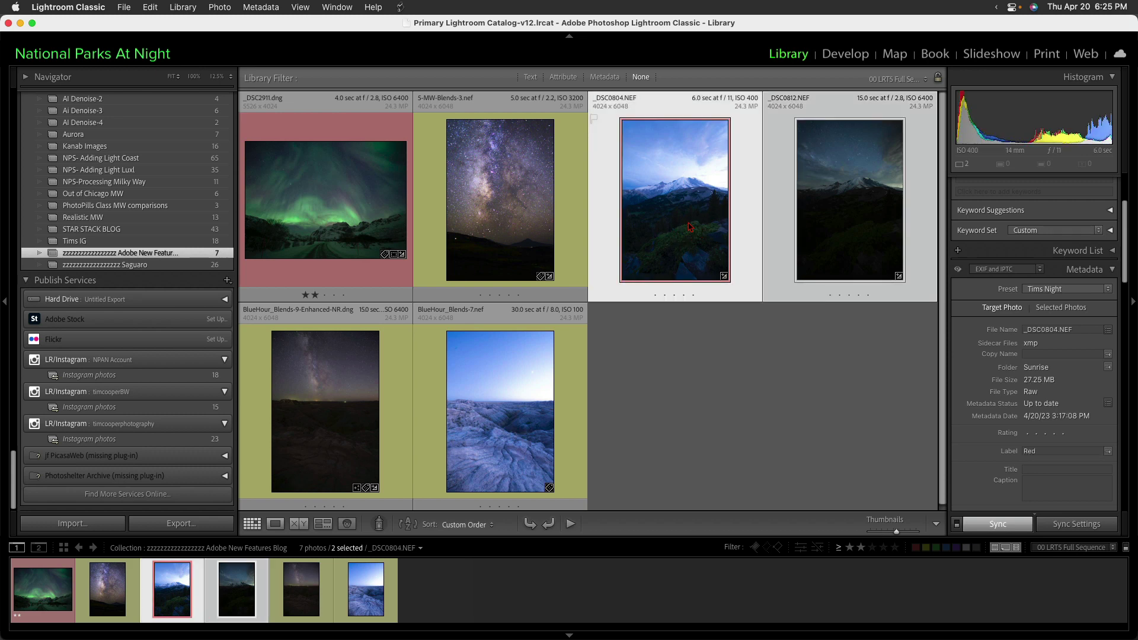
pyautogui.doubleClick(690, 226)
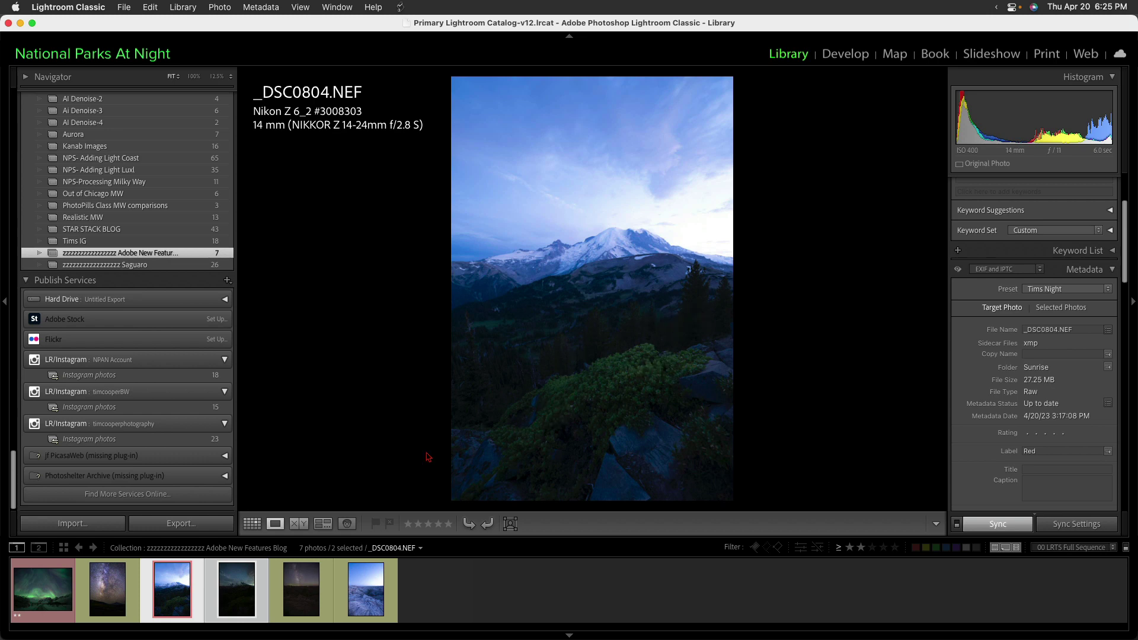
pyautogui.click(242, 583)
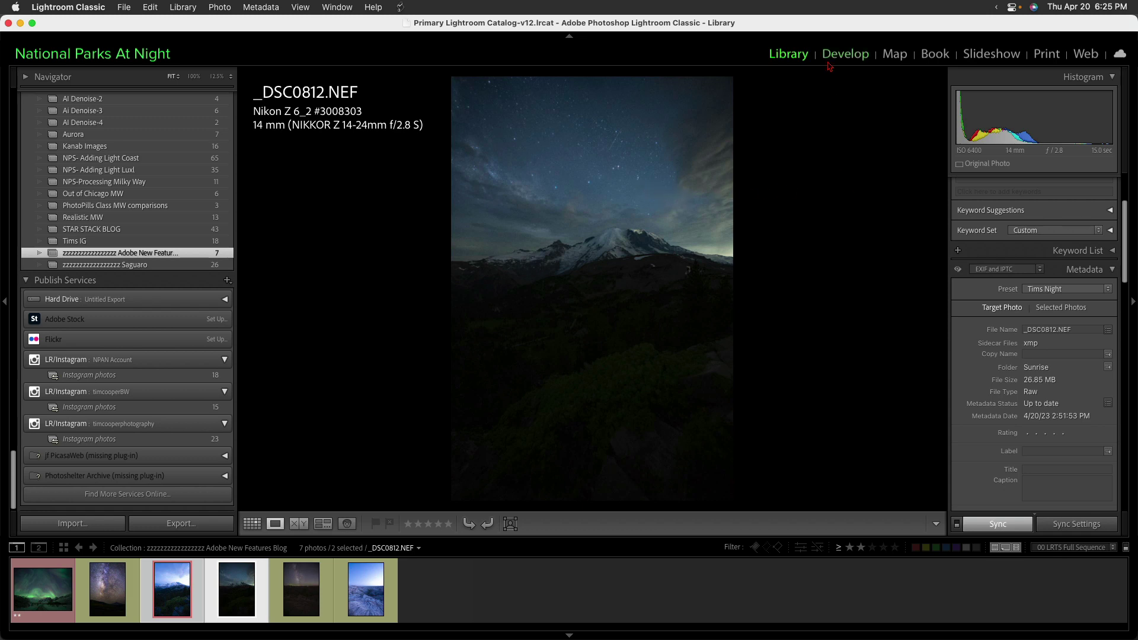
pyautogui.click(846, 55)
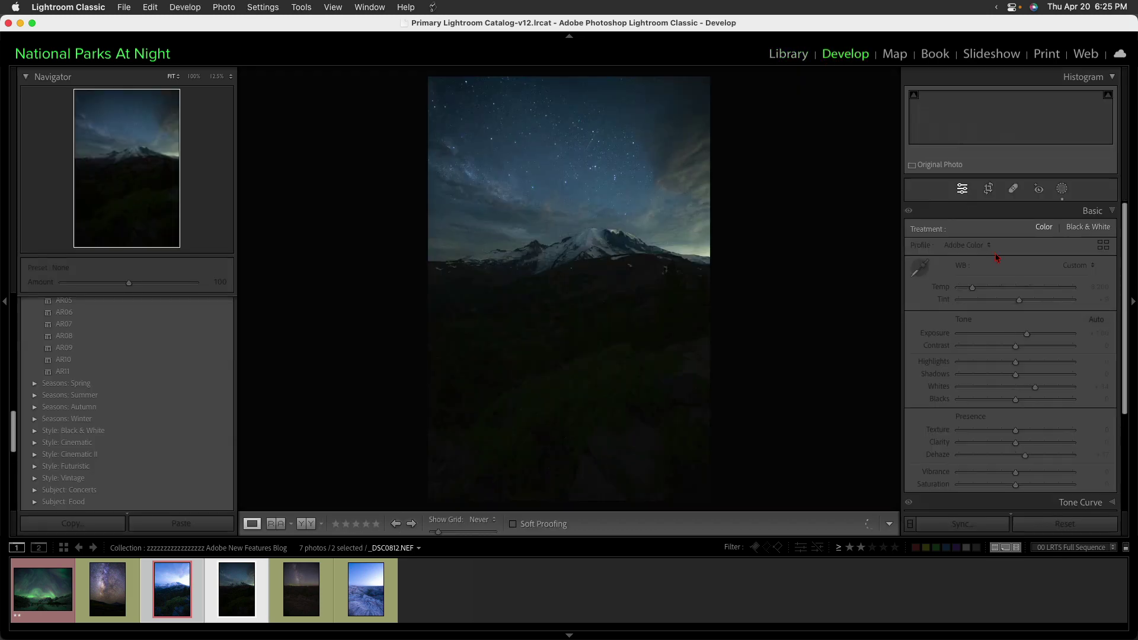
pyautogui.moveTo(1035, 389); pyautogui.dragTo(1044, 388)
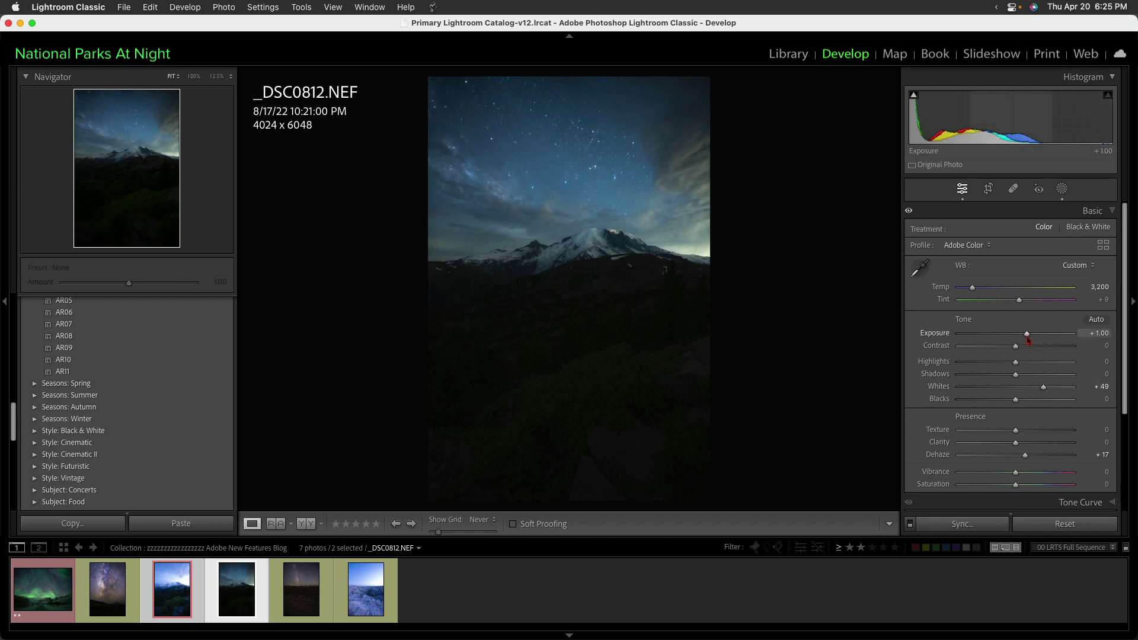
pyautogui.moveTo(1028, 335); pyautogui.dragTo(1030, 334)
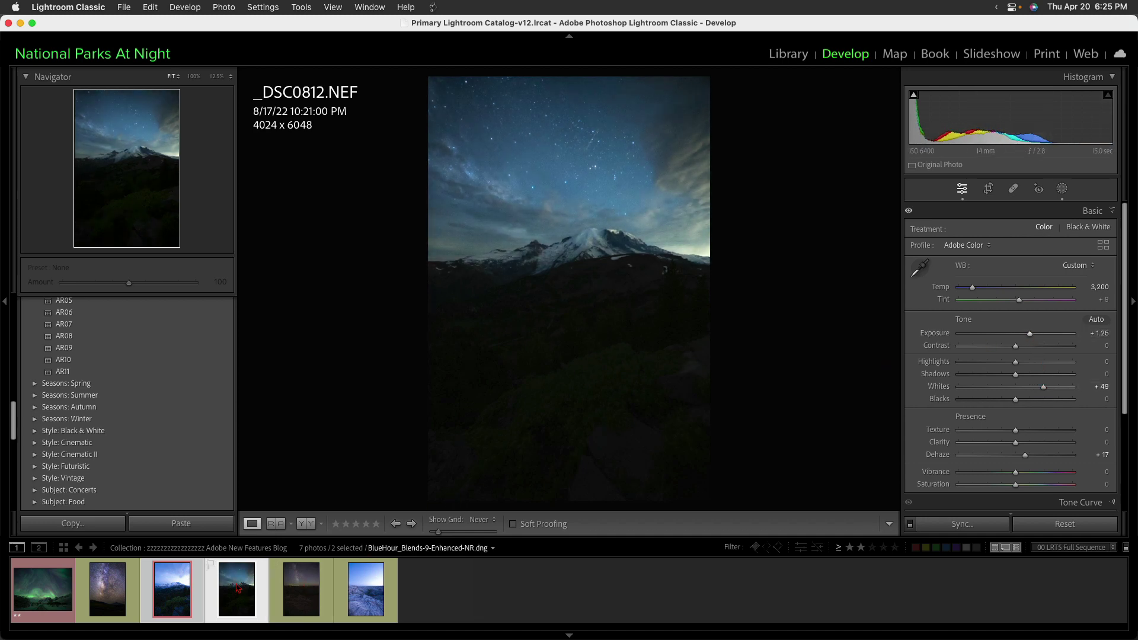
# Raise the Exposure of _DSC0804.NEF to +1.17 and compare it with _DSC0812.NEF.
pyautogui.click(178, 599)
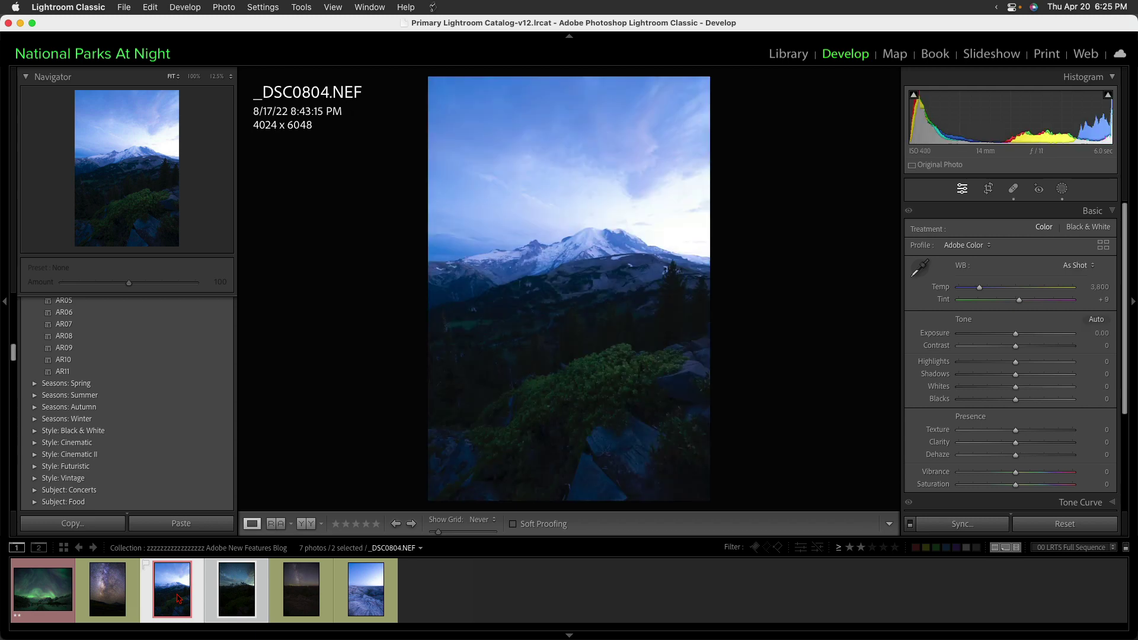
pyautogui.click(1030, 334)
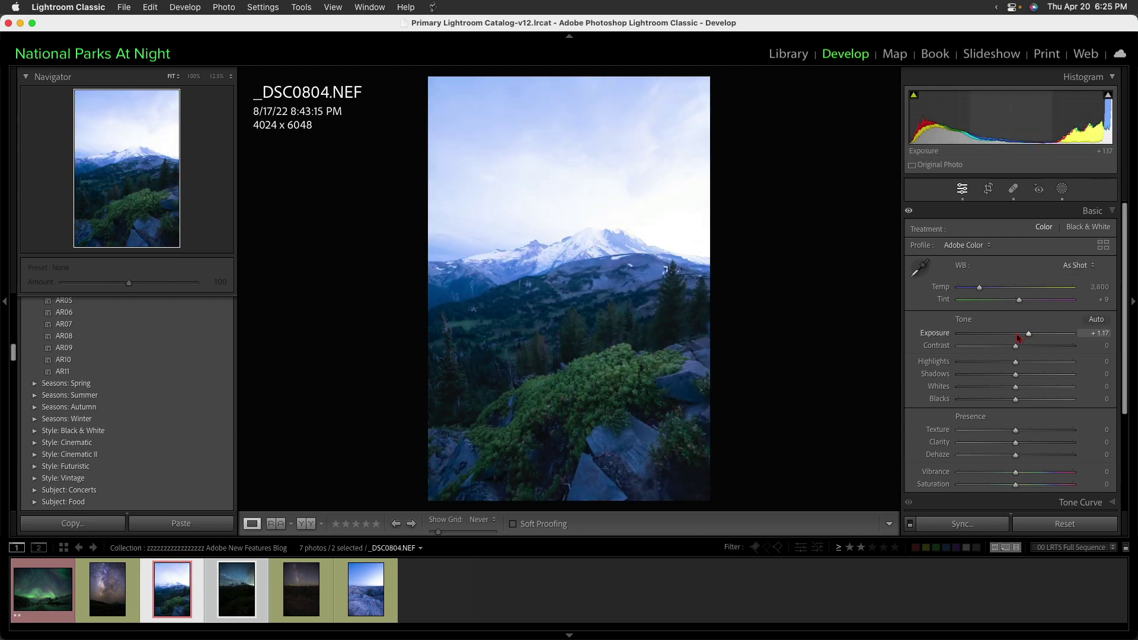
pyautogui.click(238, 596)
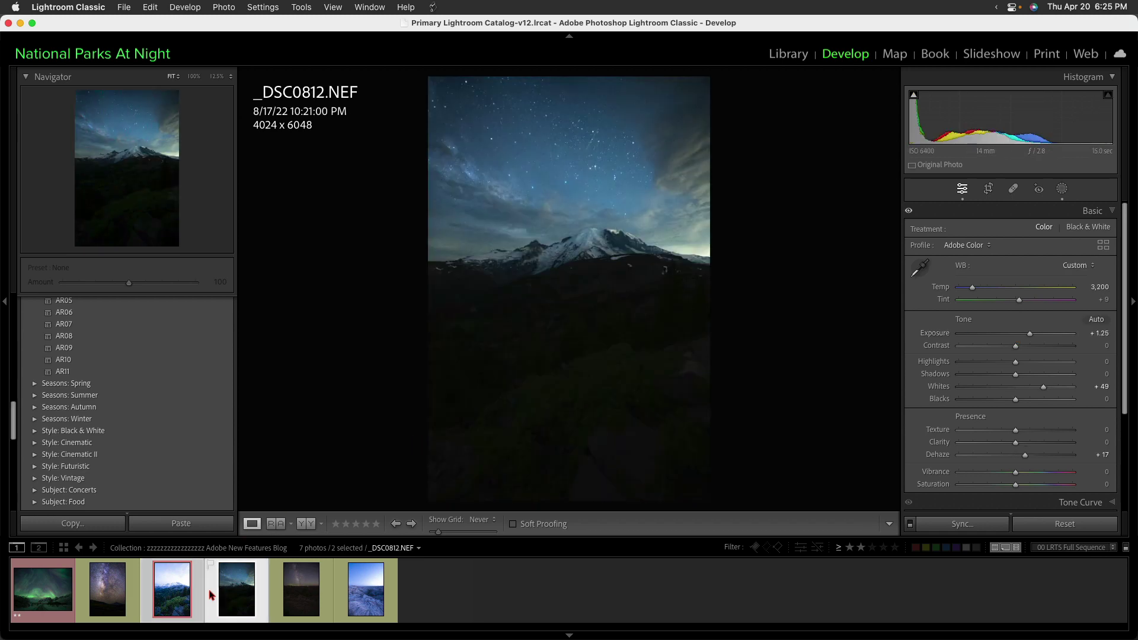
pyautogui.click(178, 592)
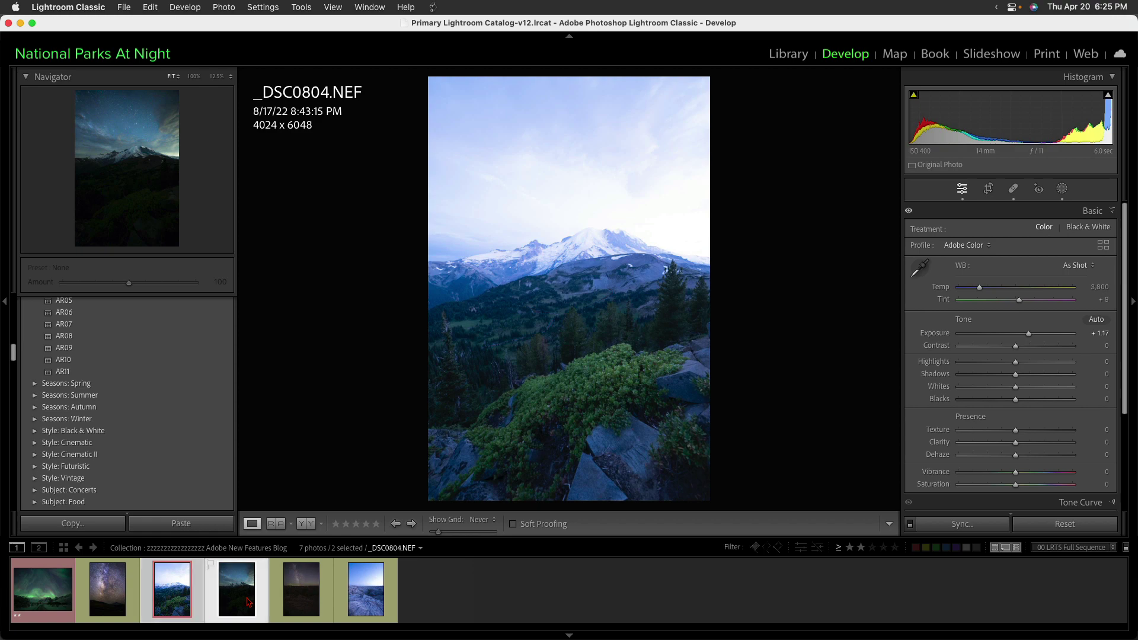
pyautogui.click(249, 602)
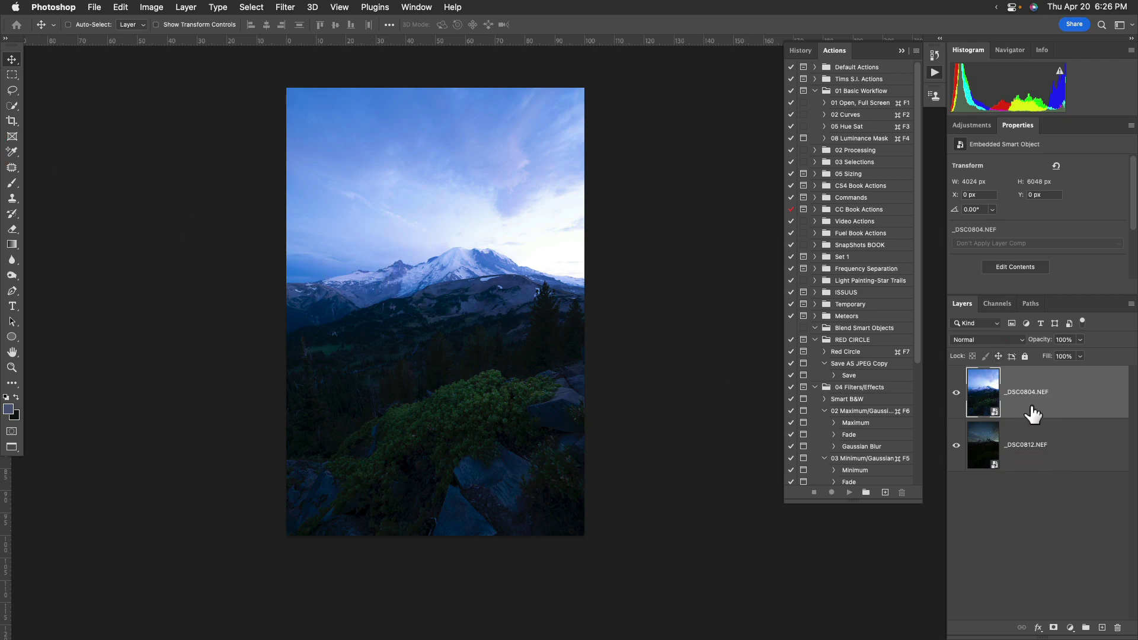
# In Photoshop, add a white layer mask to the _DSC0804.NEF layer and set up a soft 1600 px brush with 0% hardness.
pyautogui.click(1053, 627)
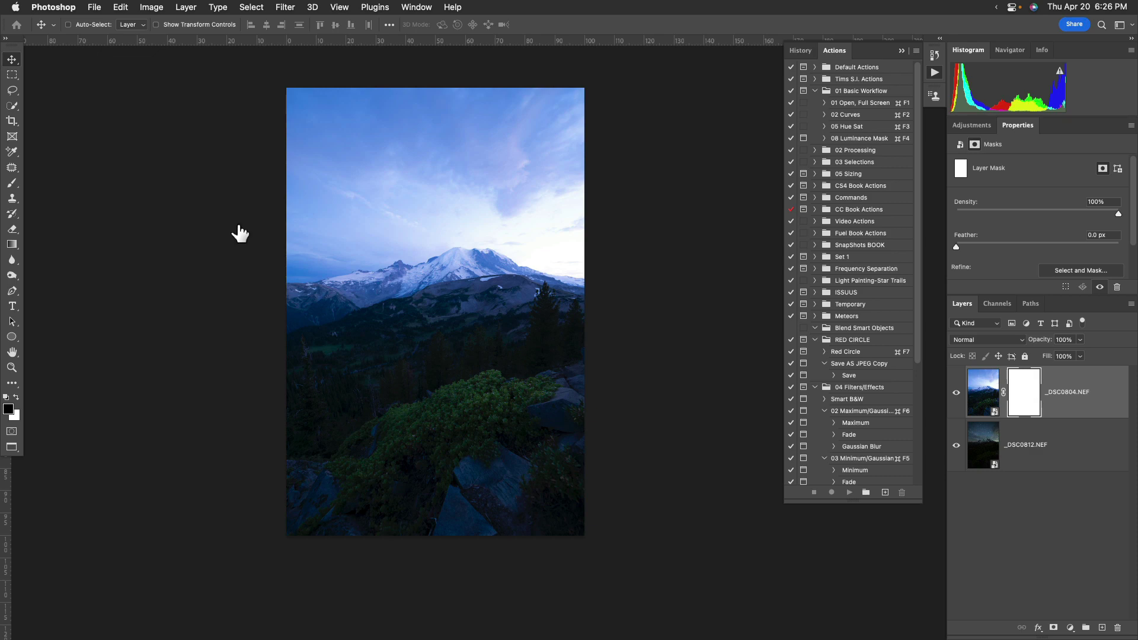
pyautogui.press('b')
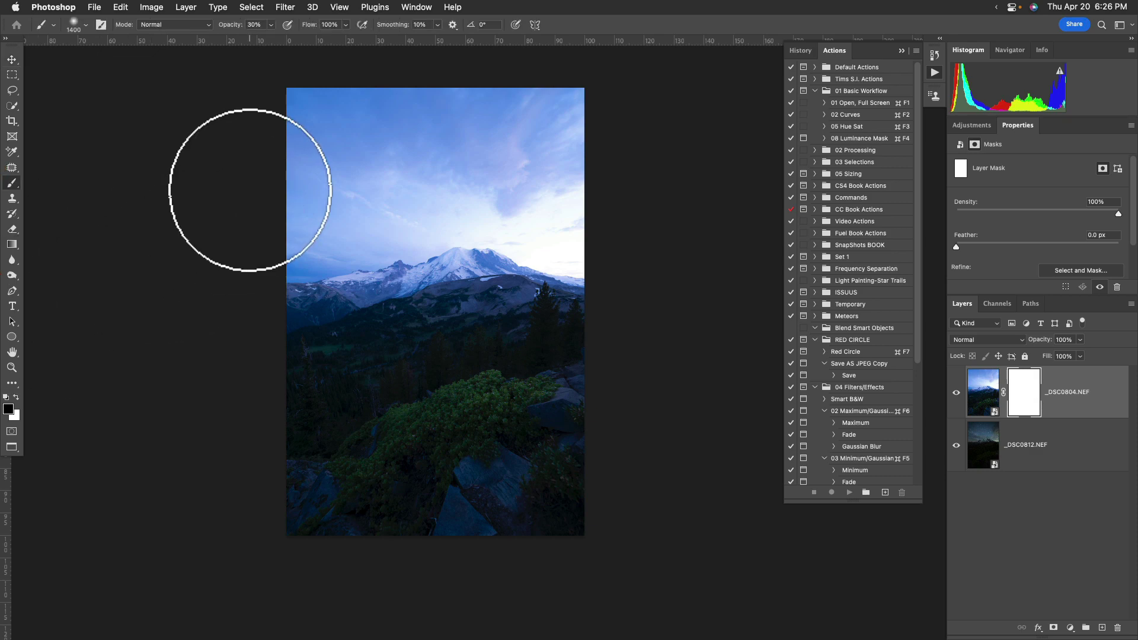
pyautogui.press(']')
pyautogui.press(']')
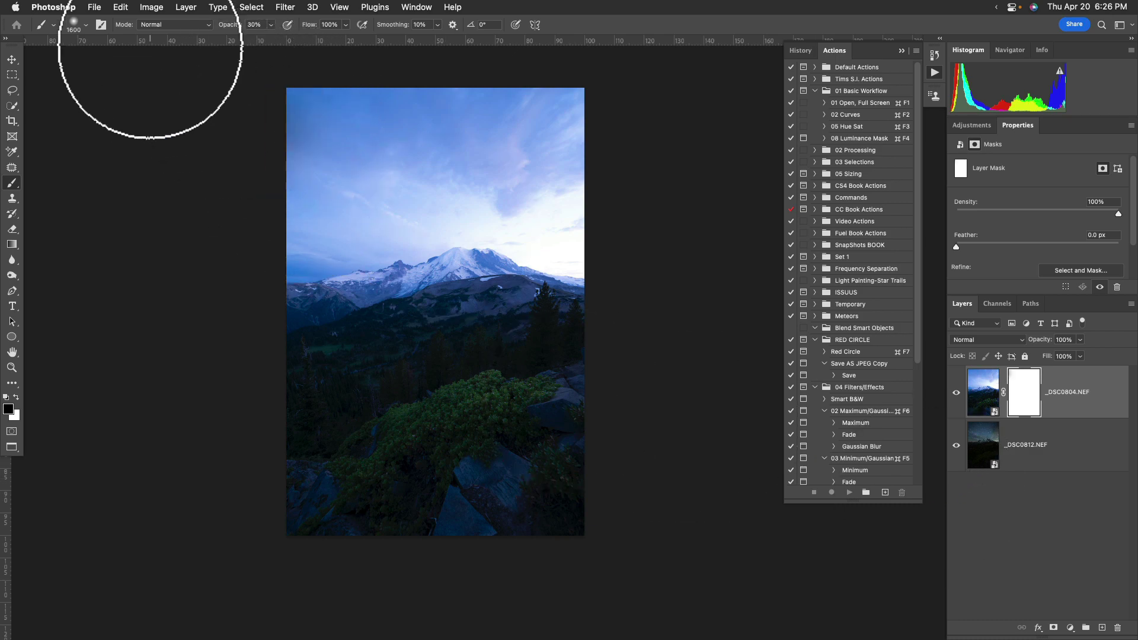
pyautogui.click(72, 25)
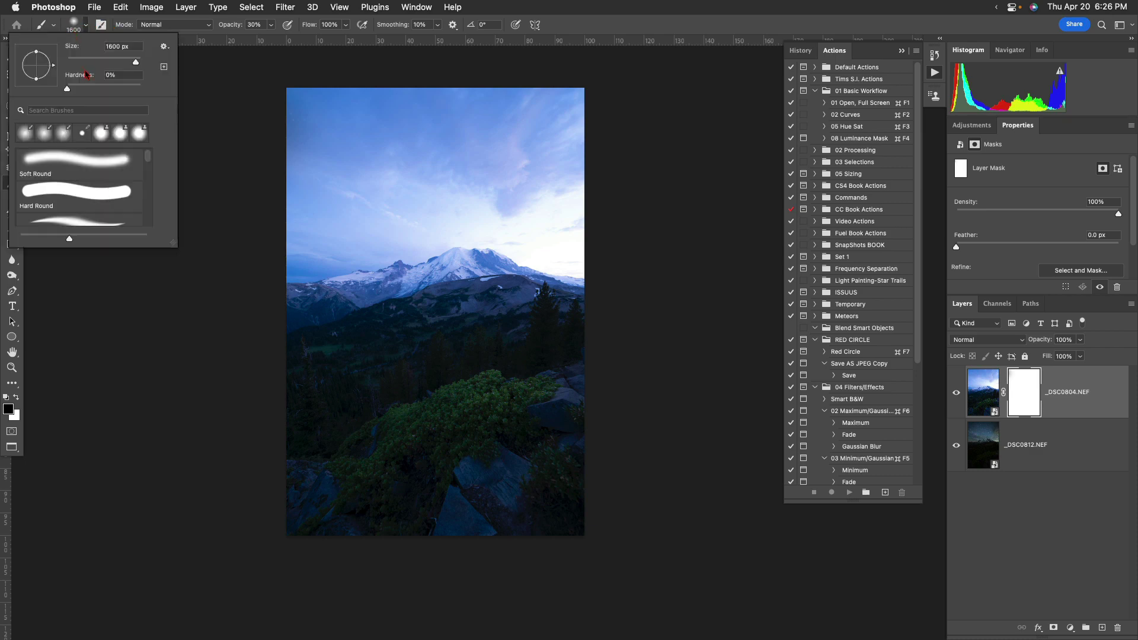
# Paint black on the mask across the sky at 30% brush opacity, and again over the sky and mountain at 100%.
pyautogui.moveTo(279, 125)
pyautogui.mouseDown()
pyautogui.moveTo(470, 125)
pyautogui.moveTo(200, 223)
pyautogui.mouseUp()
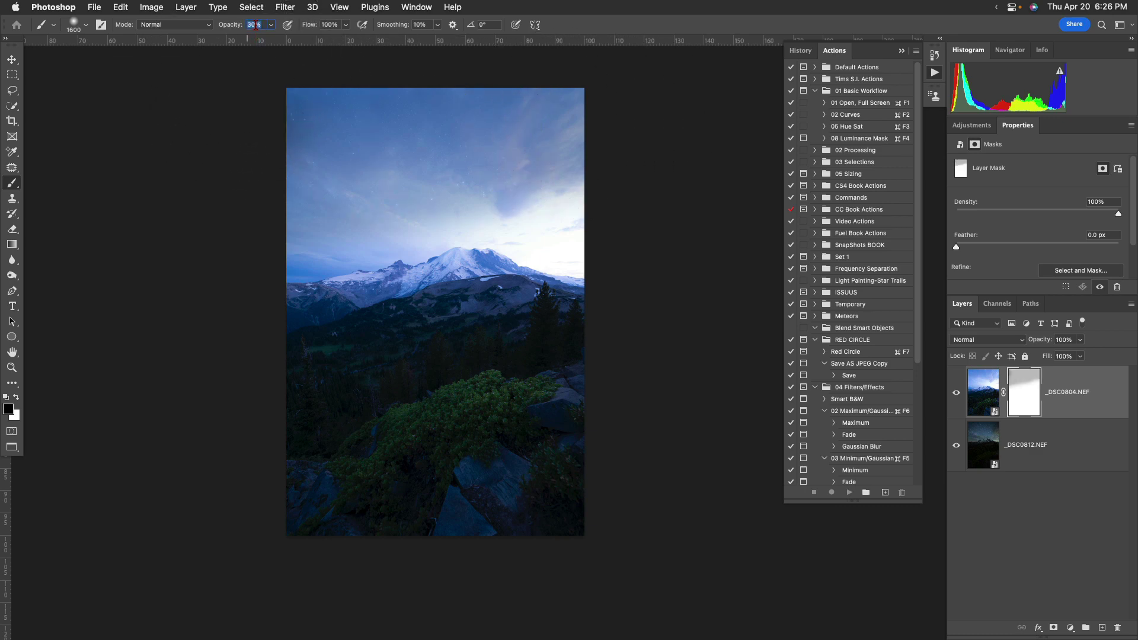
pyautogui.write('100')
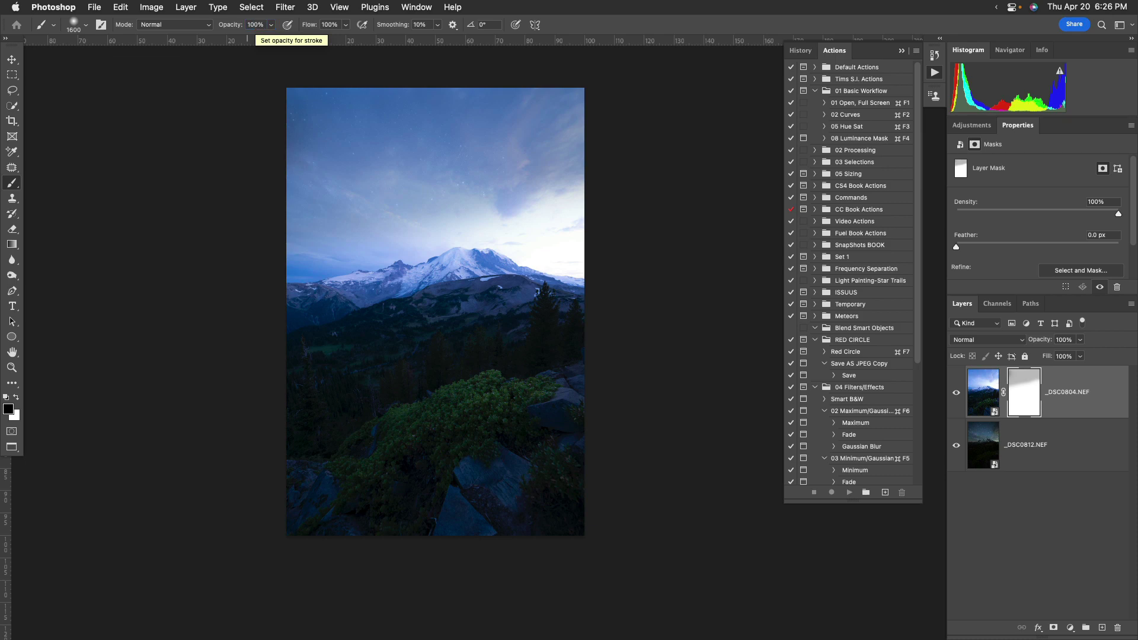
pyautogui.moveTo(287, 109)
pyautogui.mouseDown()
pyautogui.moveTo(705, 113)
pyautogui.moveTo(606, 129)
pyautogui.moveTo(444, 131)
pyautogui.moveTo(261, 242)
pyautogui.moveTo(307, 223)
pyautogui.moveTo(711, 165)
pyautogui.moveTo(439, 210)
pyautogui.moveTo(655, 195)
pyautogui.moveTo(504, 223)
pyautogui.moveTo(585, 222)
pyautogui.moveTo(392, 230)
pyautogui.moveTo(256, 281)
pyautogui.moveTo(414, 255)
pyautogui.moveTo(652, 246)
pyautogui.moveTo(198, 256)
pyautogui.moveTo(337, 165)
pyautogui.moveTo(335, 142)
pyautogui.moveTo(412, 123)
pyautogui.moveTo(617, 135)
pyautogui.moveTo(635, 218)
pyautogui.moveTo(707, 246)
pyautogui.mouseUp()
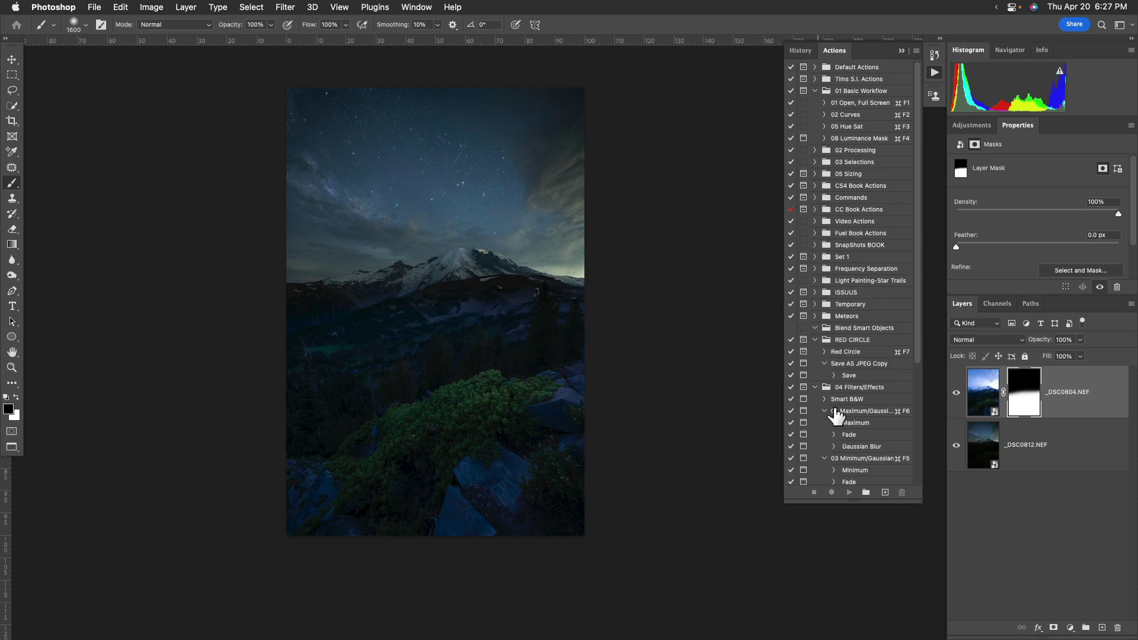
# Open the _DSC0804.NEF smart object in Camera Raw to view its raw settings, and close it without changes.
pyautogui.click(995, 412)
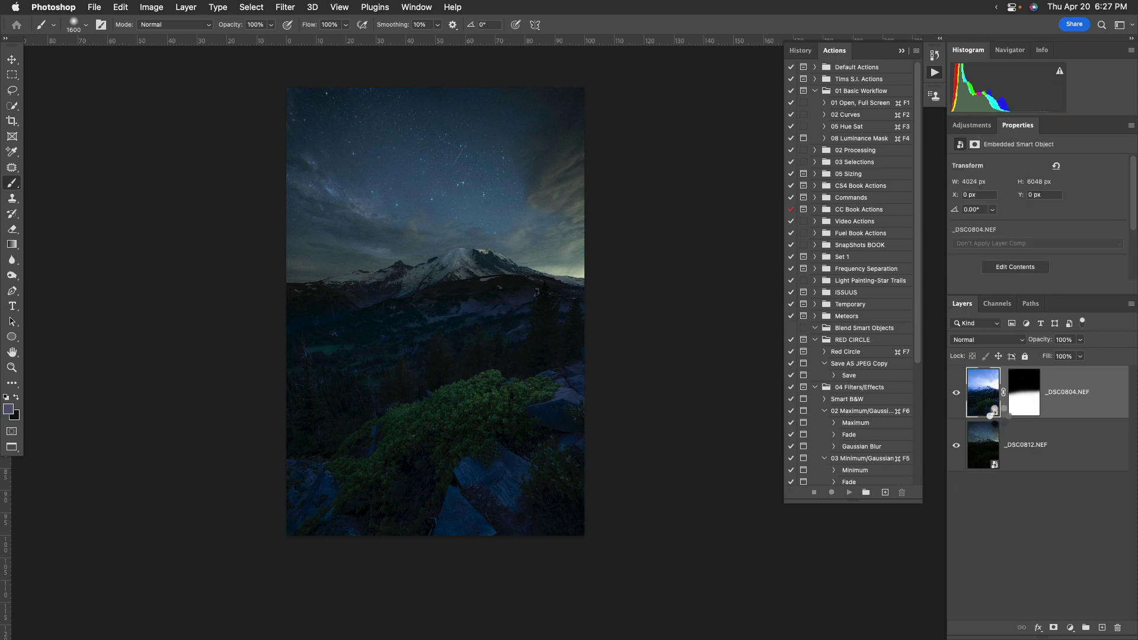
pyautogui.doubleClick(995, 412)
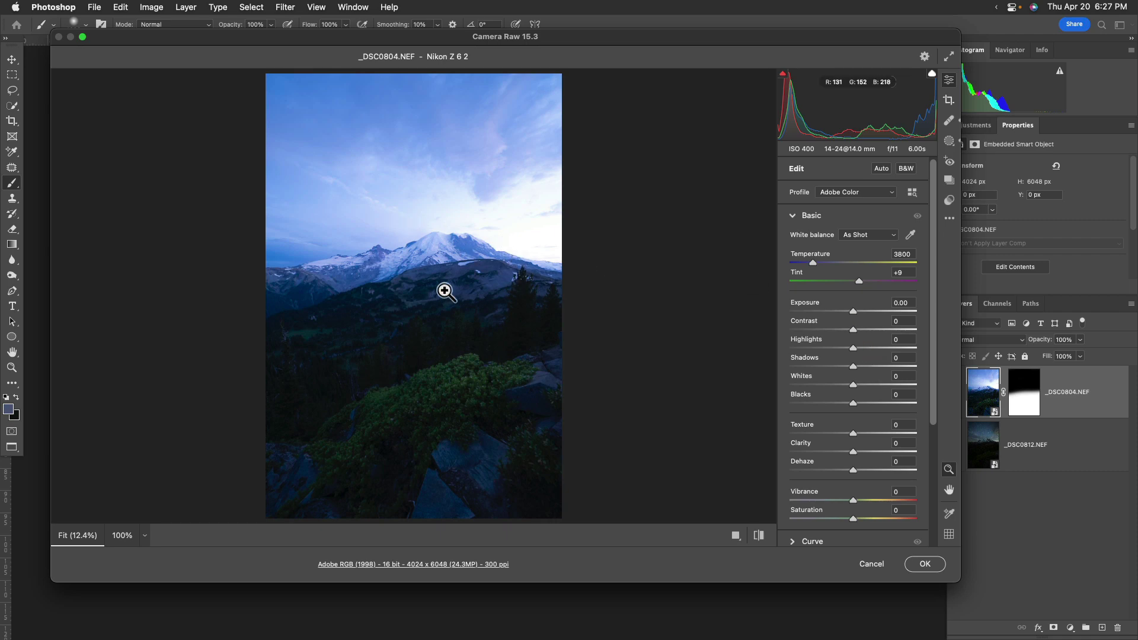
pyautogui.click(872, 564)
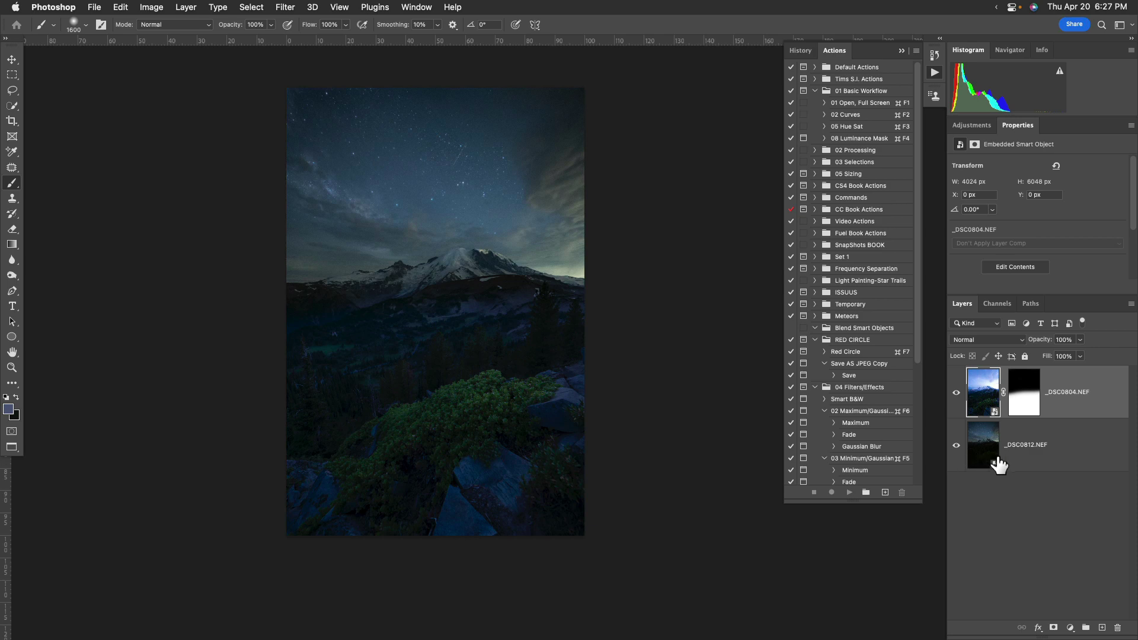
# Edit the _DSC0812.NEF smart object in Camera Raw, setting Whites to +46, Exposure to +1.55 and Shadows to +62.
pyautogui.click(999, 466)
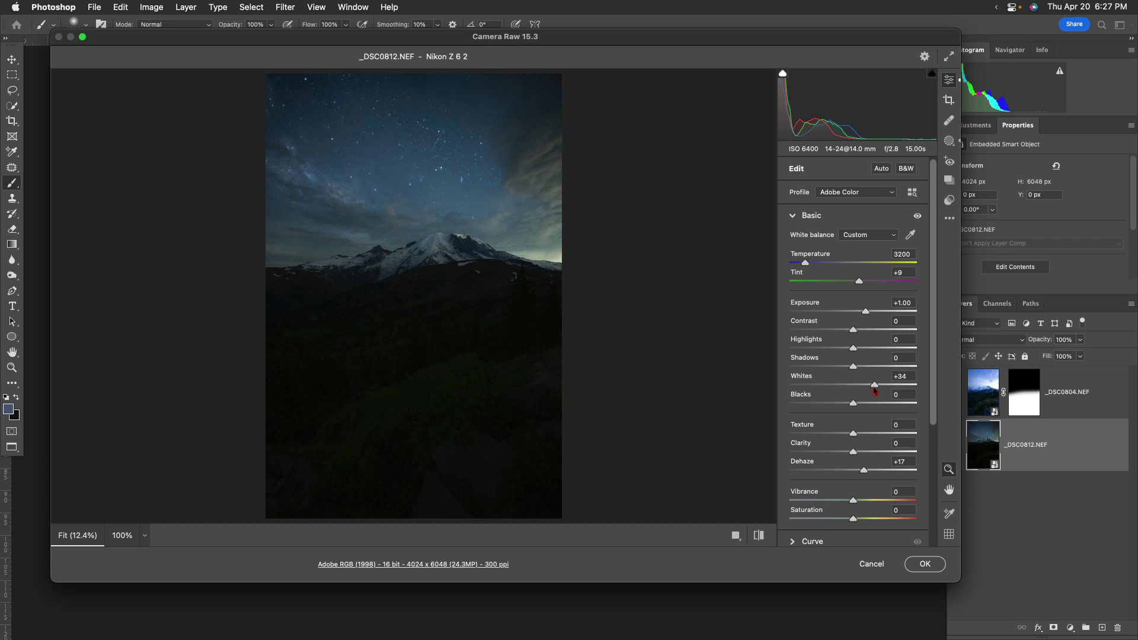
pyautogui.moveTo(874, 389); pyautogui.dragTo(882, 389)
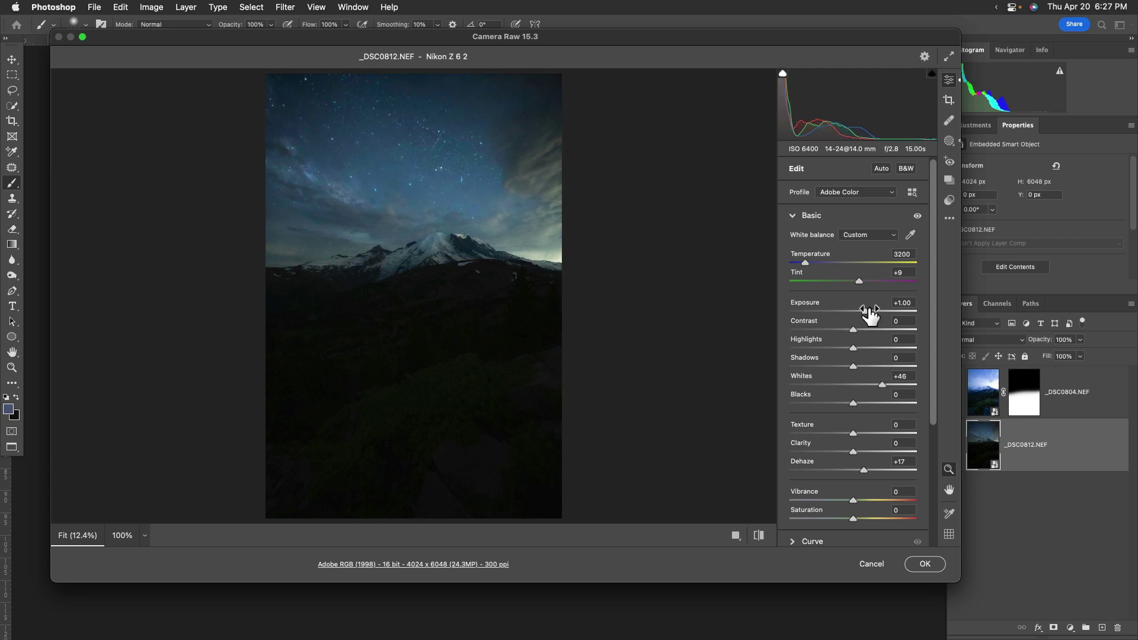
pyautogui.moveTo(865, 311); pyautogui.dragTo(872, 311)
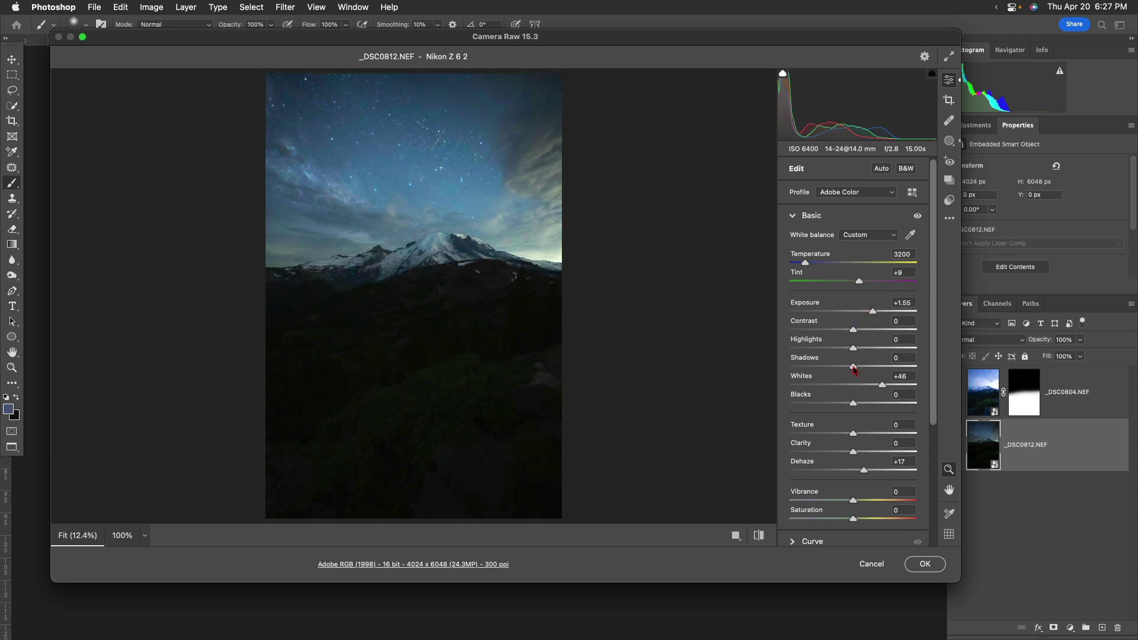
pyautogui.moveTo(854, 369); pyautogui.dragTo(892, 369)
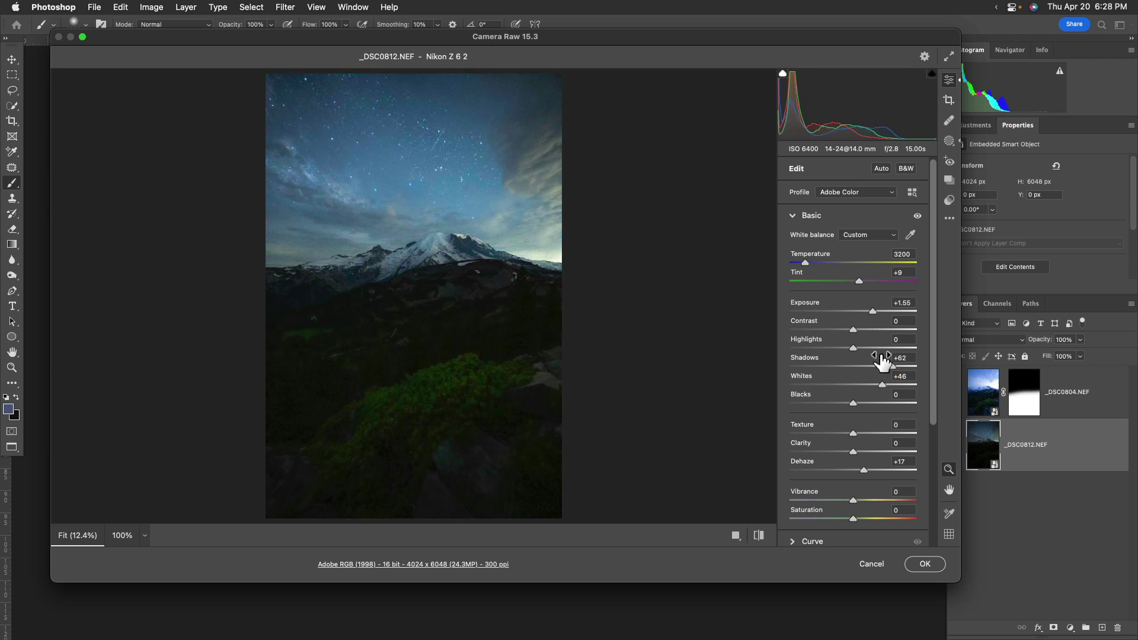
pyautogui.click(929, 565)
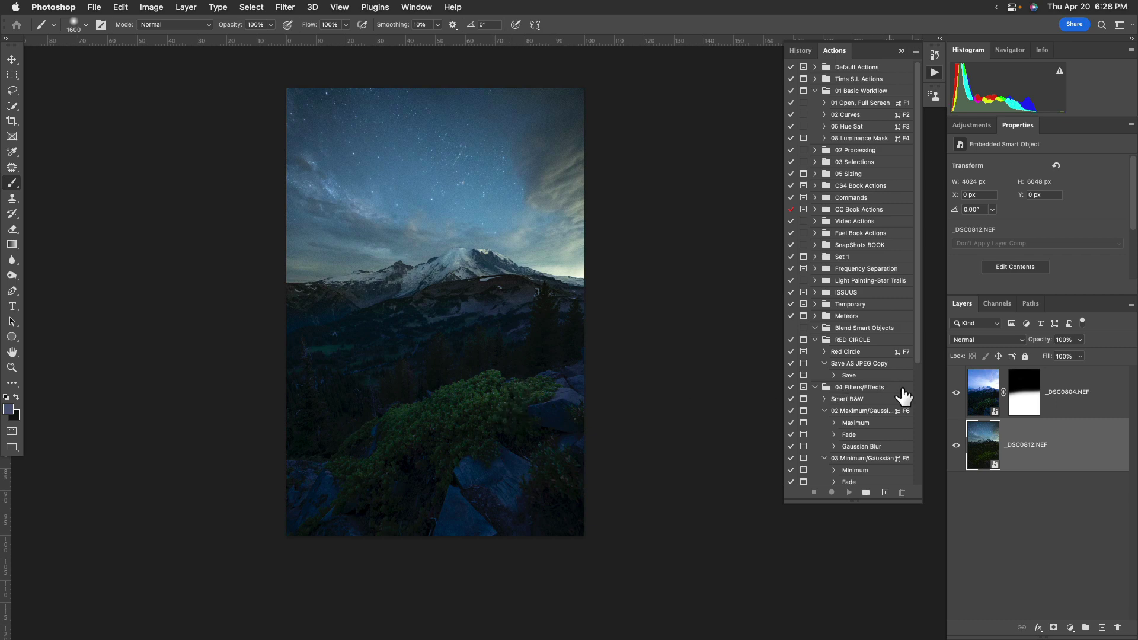
# Soften the transition on the _DSC0804.NEF layer mask by painting black across the mountain and sky with a 3000 px brush.
pyautogui.click(1018, 396)
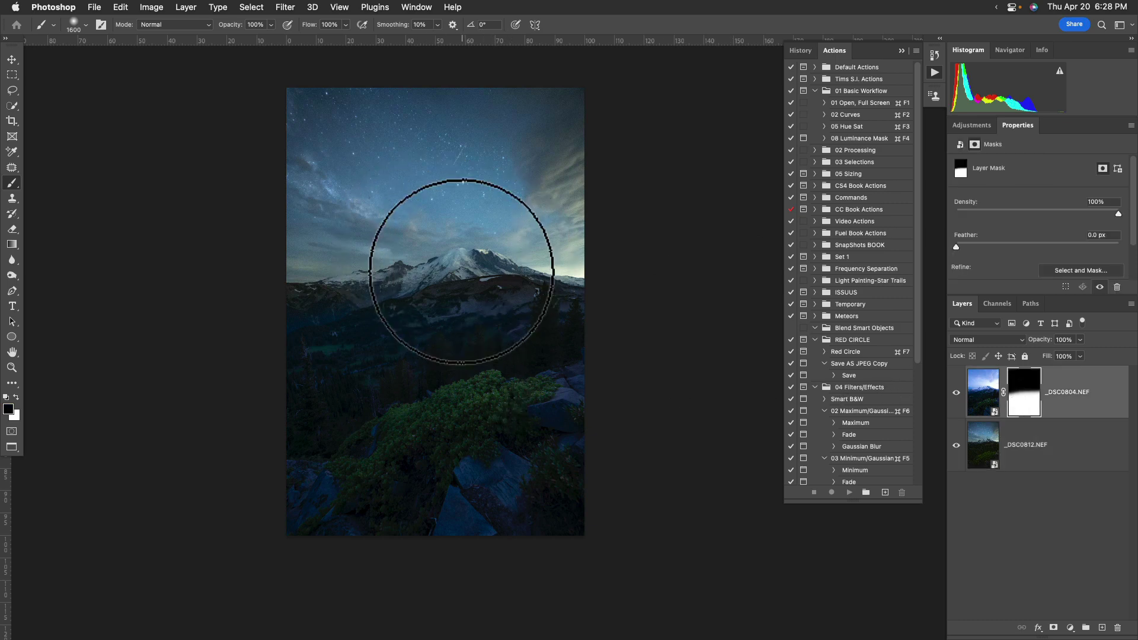
pyautogui.press(']')
pyautogui.press(']')
pyautogui.press(']')
pyautogui.press(']')
pyautogui.press(']')
pyautogui.press(']')
pyautogui.press(']')
pyautogui.press(']')
pyautogui.press(']')
pyautogui.press(']')
pyautogui.press(']')
pyautogui.press(']')
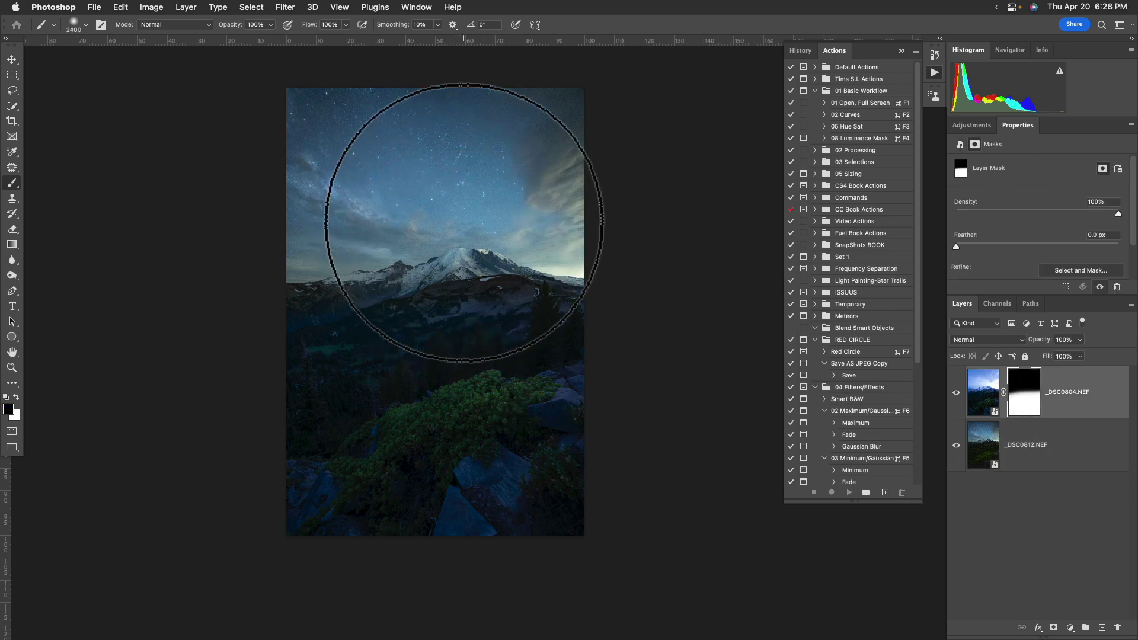
pyautogui.press(']')
pyautogui.press(']')
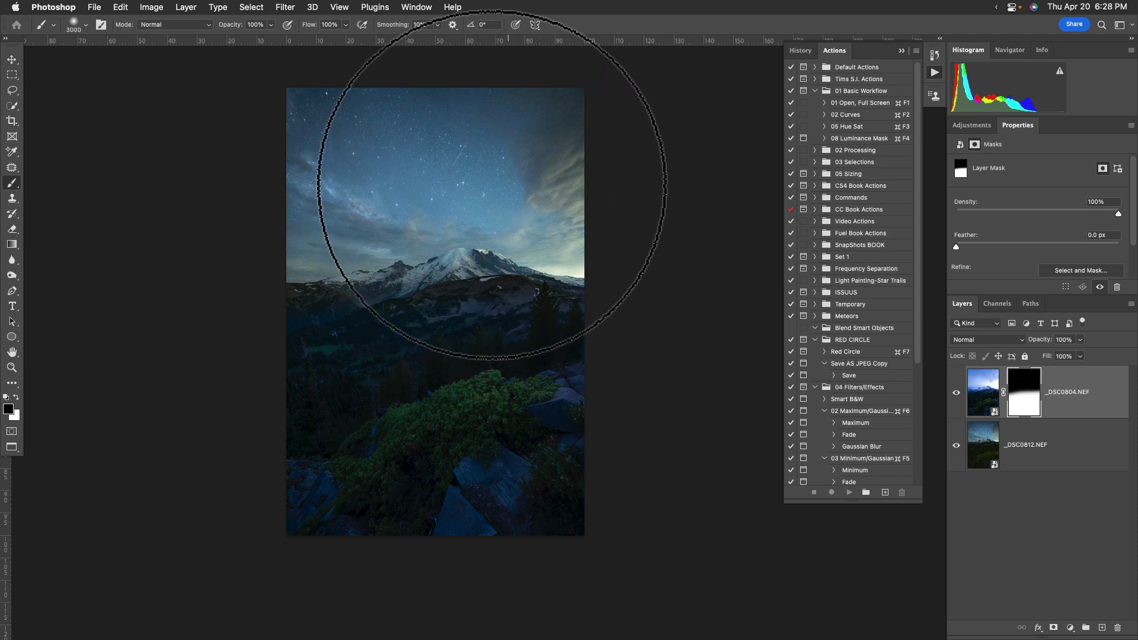
pyautogui.moveTo(510, 229)
pyautogui.mouseDown()
pyautogui.moveTo(351, 237)
pyautogui.moveTo(252, 259)
pyautogui.moveTo(648, 157)
pyautogui.moveTo(728, 155)
pyautogui.mouseUp()
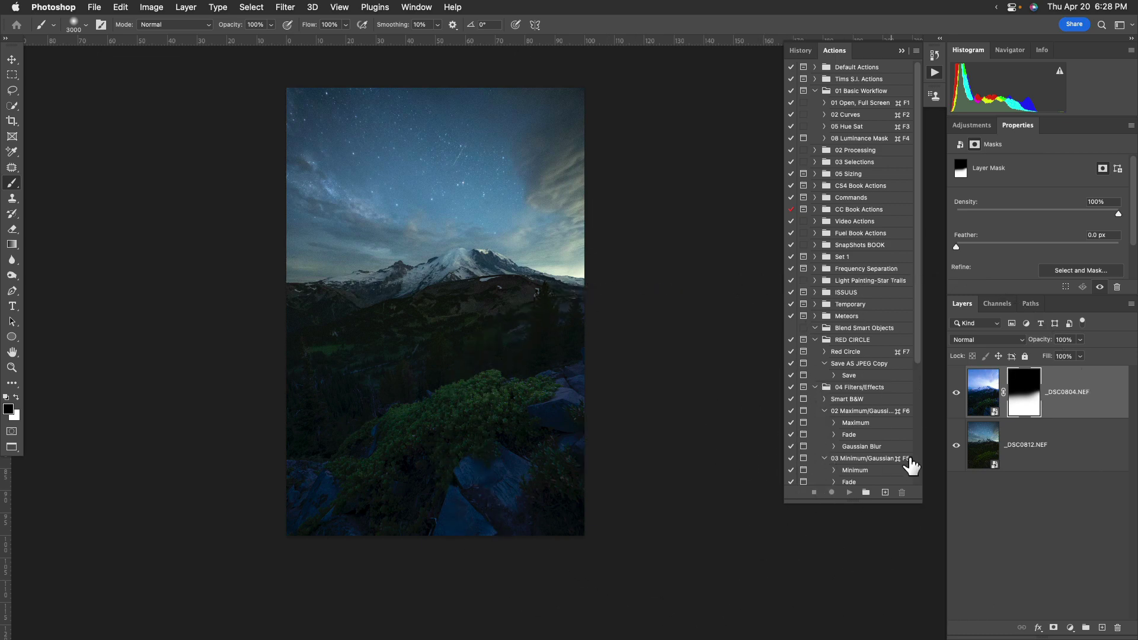
# Edit the _DSC0804.NEF smart object in Camera Raw, setting Temperature to 4450, Whites to +54 and Exposure to +0.25.
pyautogui.click(988, 411)
pyautogui.doubleClick(985, 408)
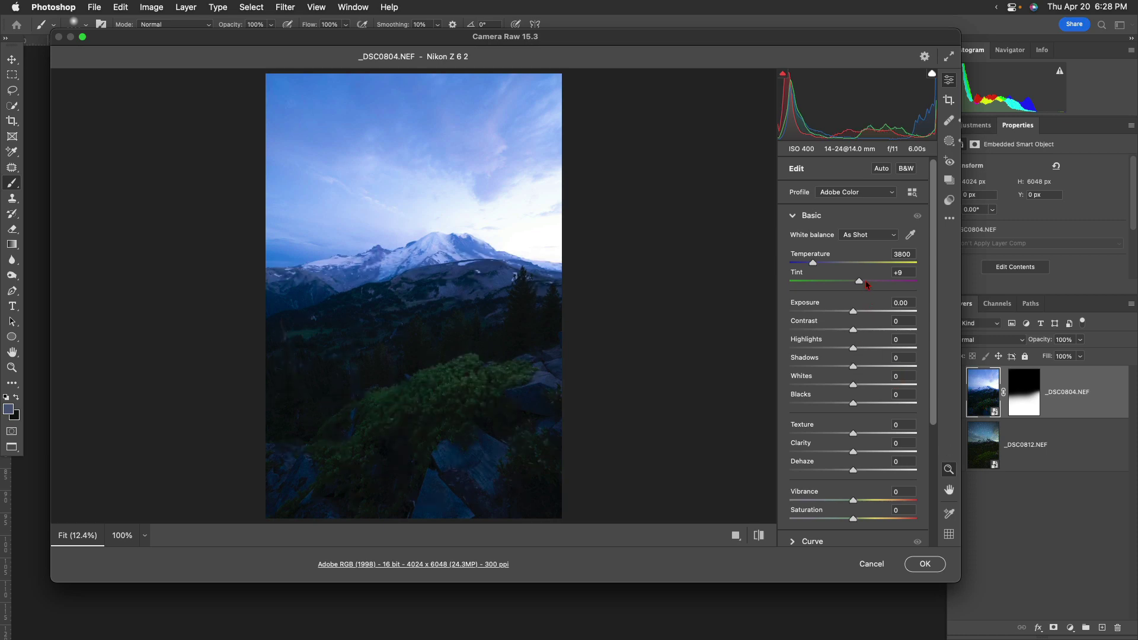
pyautogui.moveTo(812, 264); pyautogui.dragTo(821, 265)
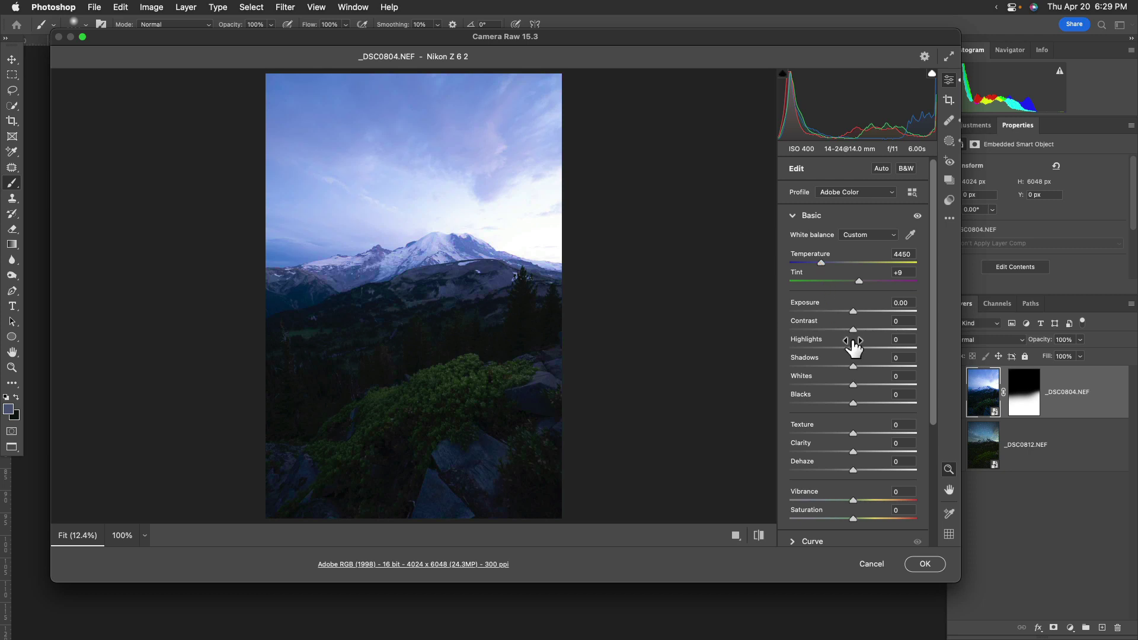
pyautogui.moveTo(853, 387); pyautogui.dragTo(886, 388)
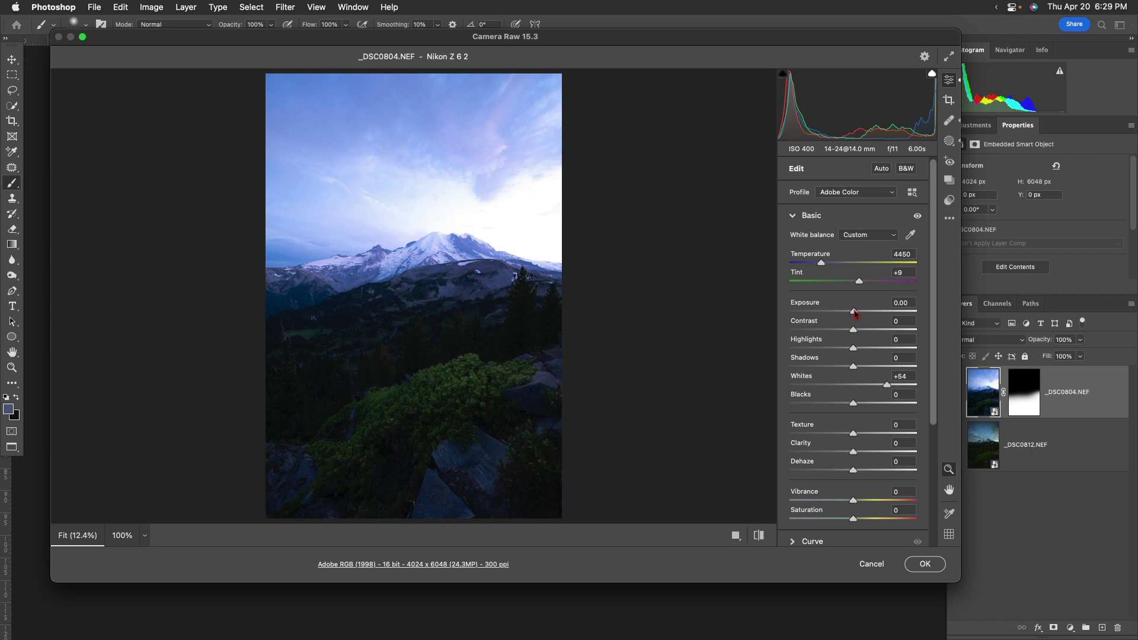
pyautogui.moveTo(855, 312); pyautogui.dragTo(857, 314)
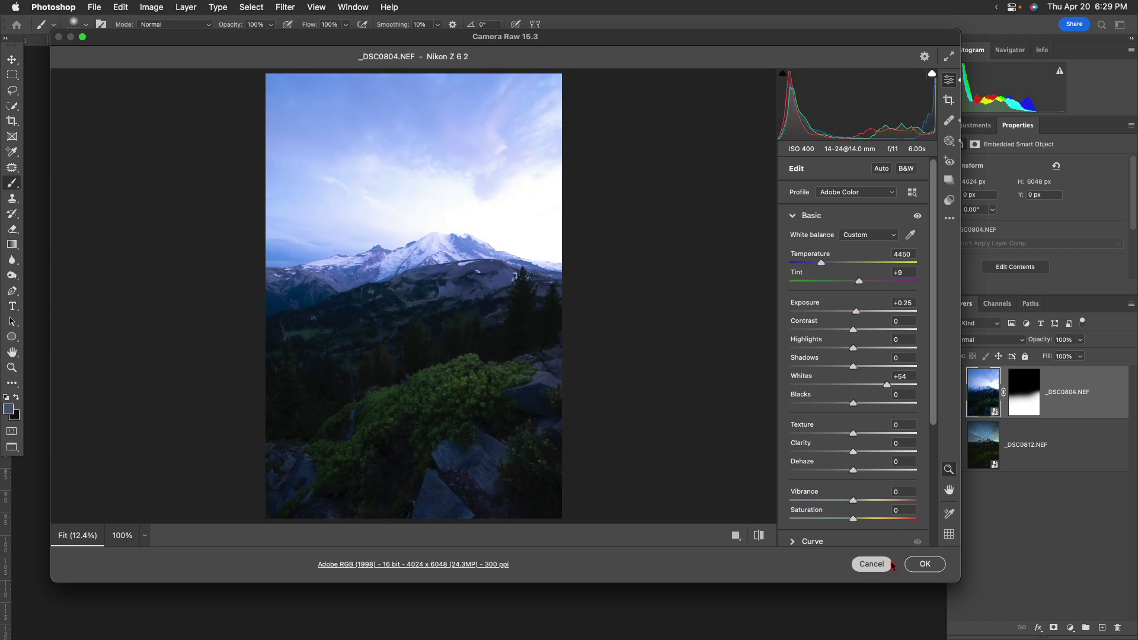
pyautogui.click(926, 564)
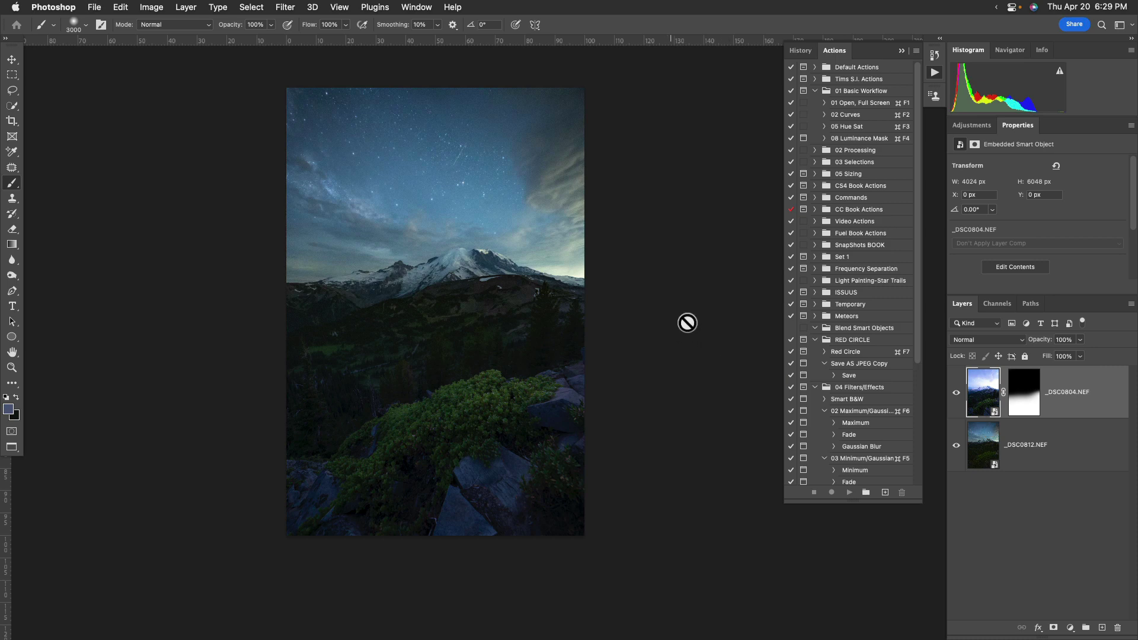
# Save and close the blended document, and switch to Lightroom Classic to select _DSC0812-Edit.tif in the Library grid.
pyautogui.moveTo(874, 357); pyautogui.dragTo(662, 283)
pyautogui.press('super+w')
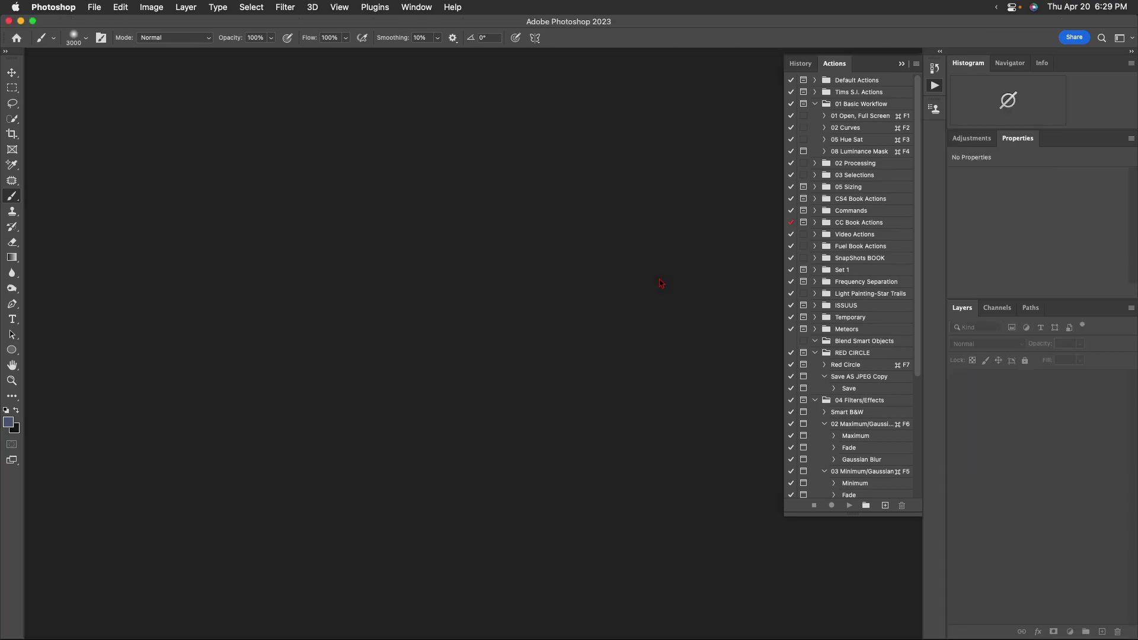
pyautogui.press('super+Tab')
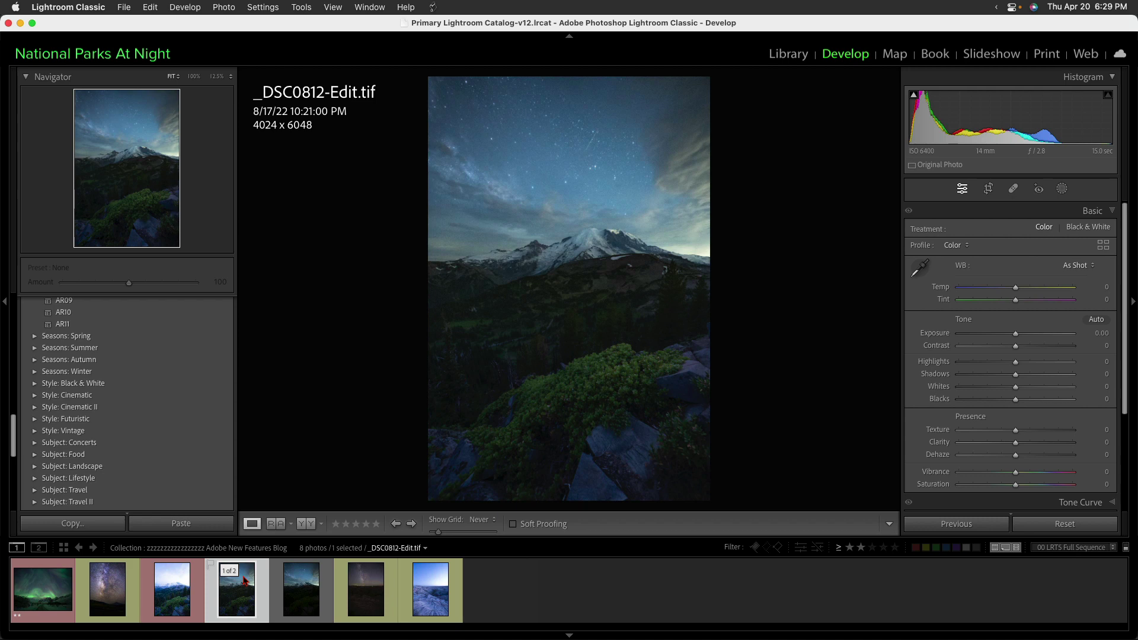
pyautogui.press('Right')
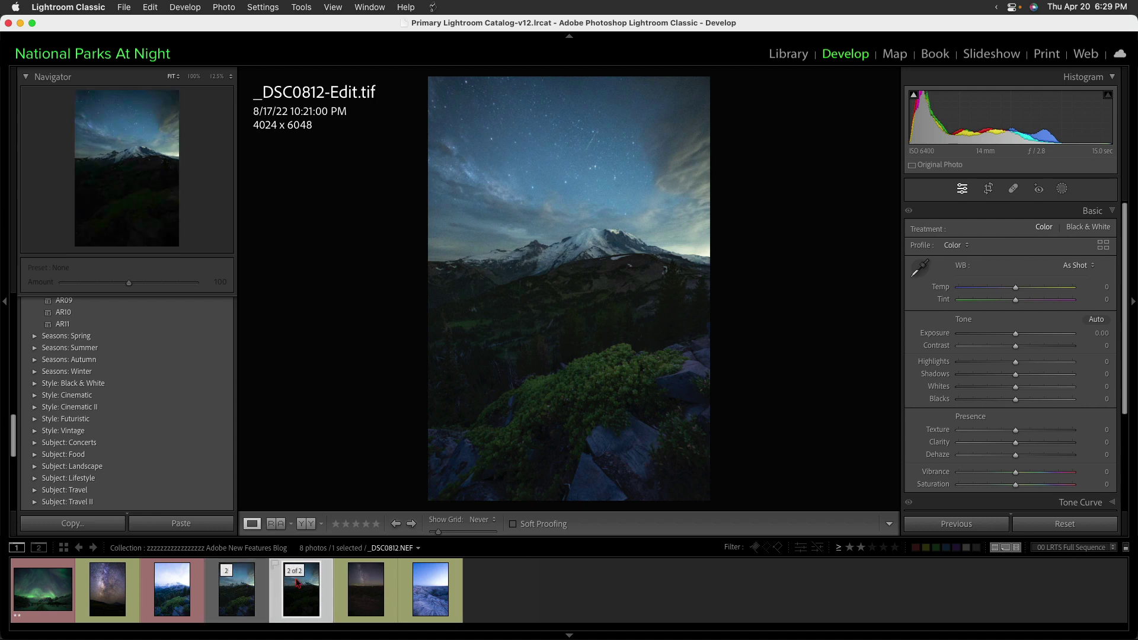
pyautogui.click(238, 590)
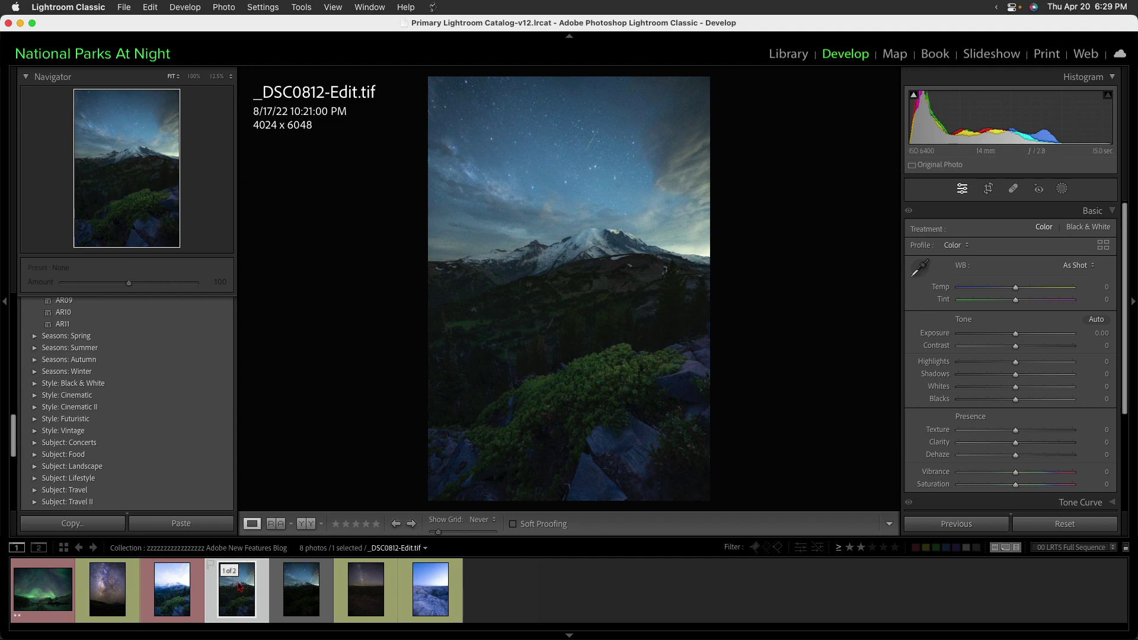
pyautogui.press('g')
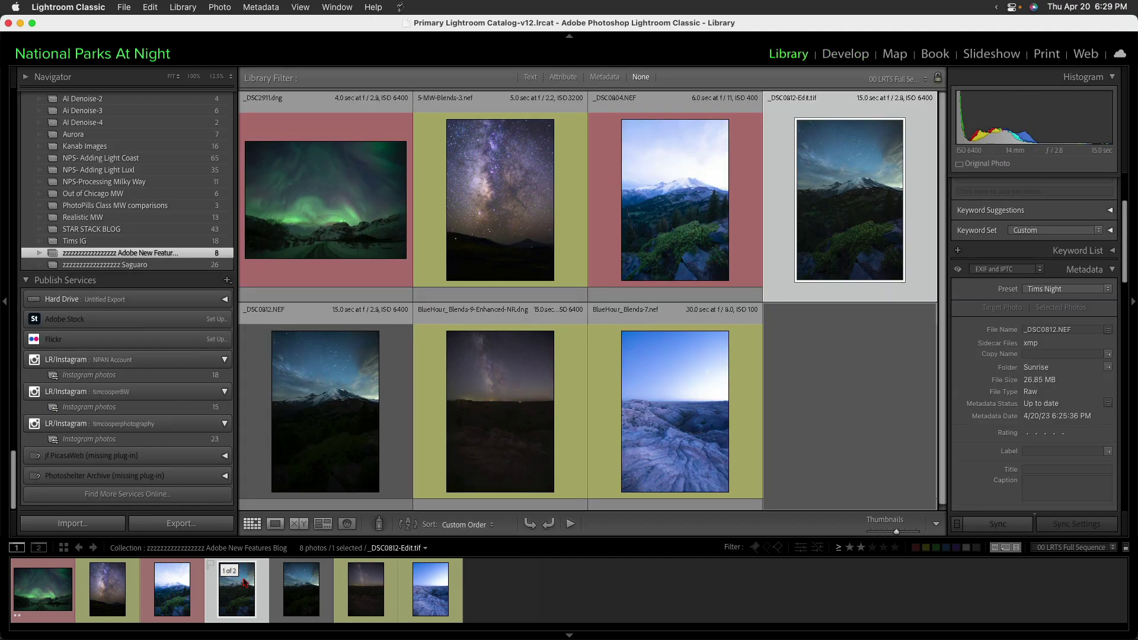
# Open _DSC0812-Edit.tif in Photoshop with Edit Original and review the _DSC0812.NEF smart object's Camera Raw settings without changing them.
pyautogui.click(227, 6)
pyautogui.moveTo(256, 129)
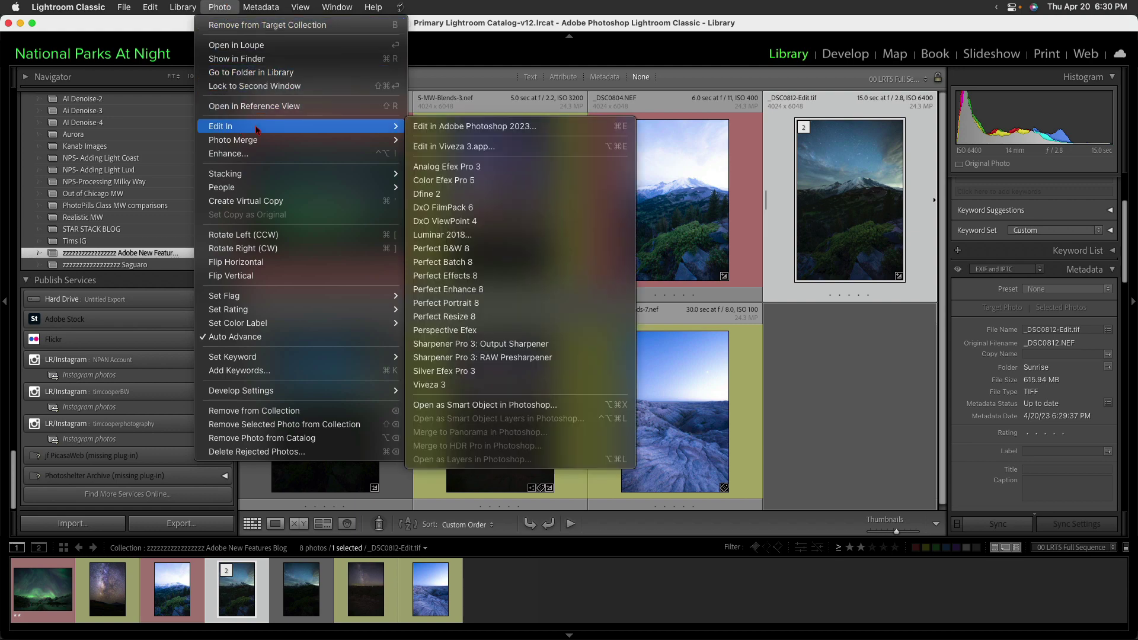
pyautogui.click(474, 126)
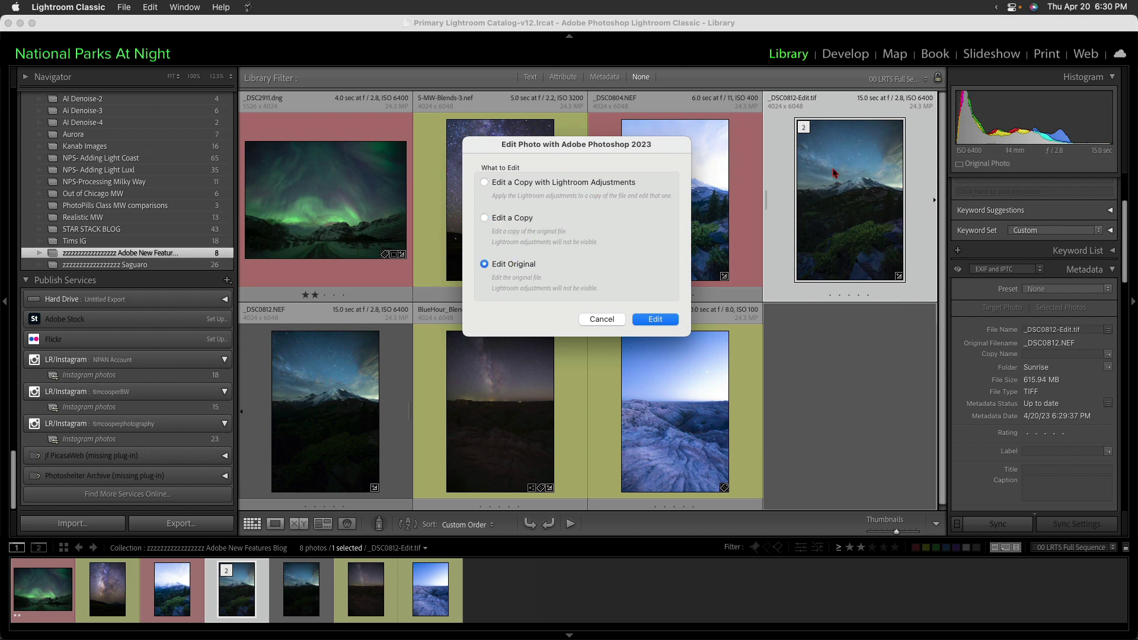
pyautogui.click(655, 320)
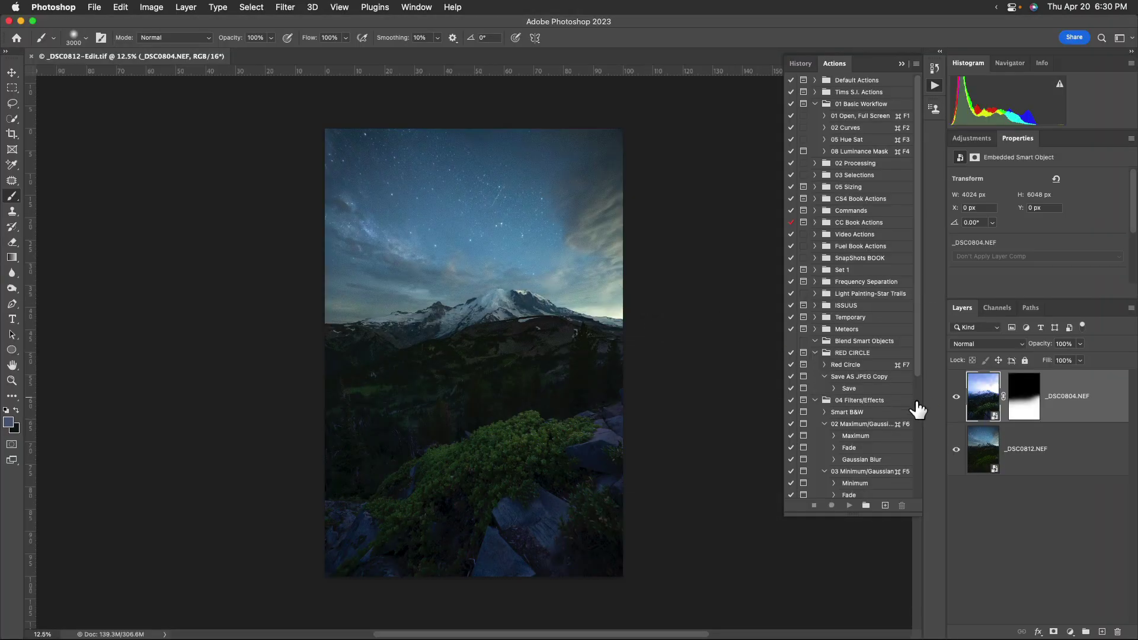
pyautogui.doubleClick(995, 466)
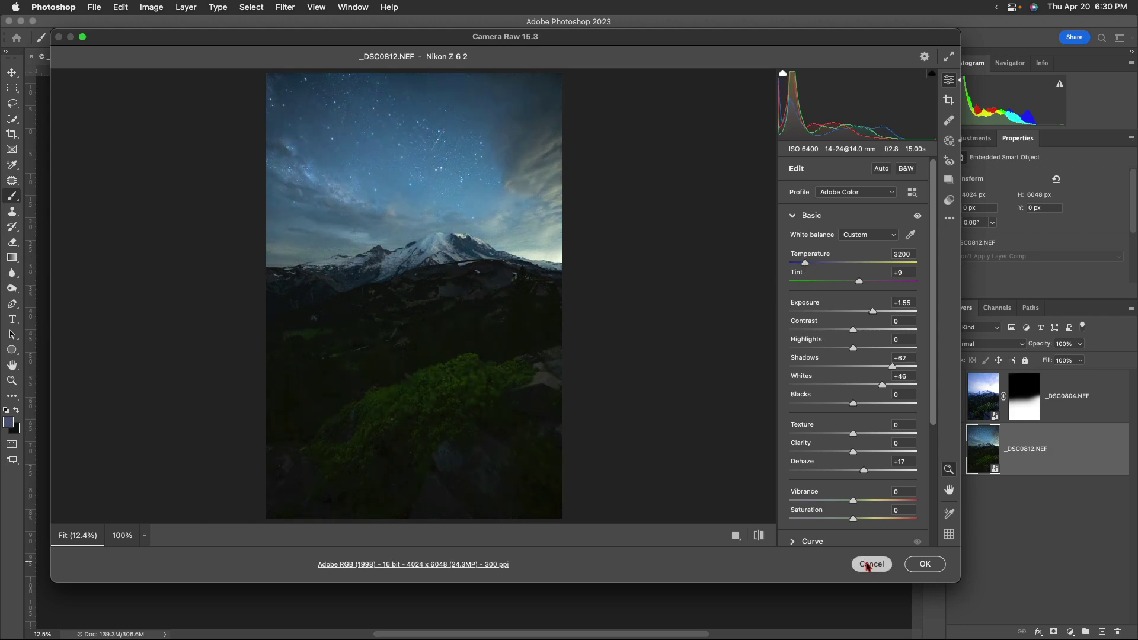
pyautogui.click(871, 563)
# Set the _DSC0804.NEF smart object's Temperature to 4650 and Exposure to +0.40 in Camera Raw, and close the document without saving.
pyautogui.click(996, 406)
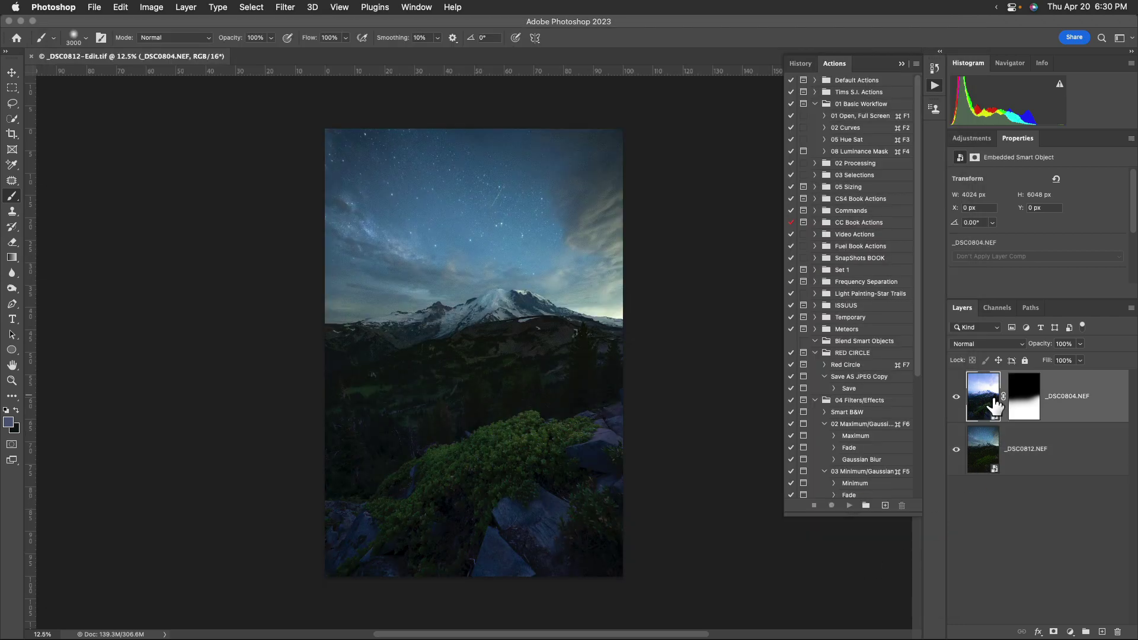
pyautogui.doubleClick(994, 389)
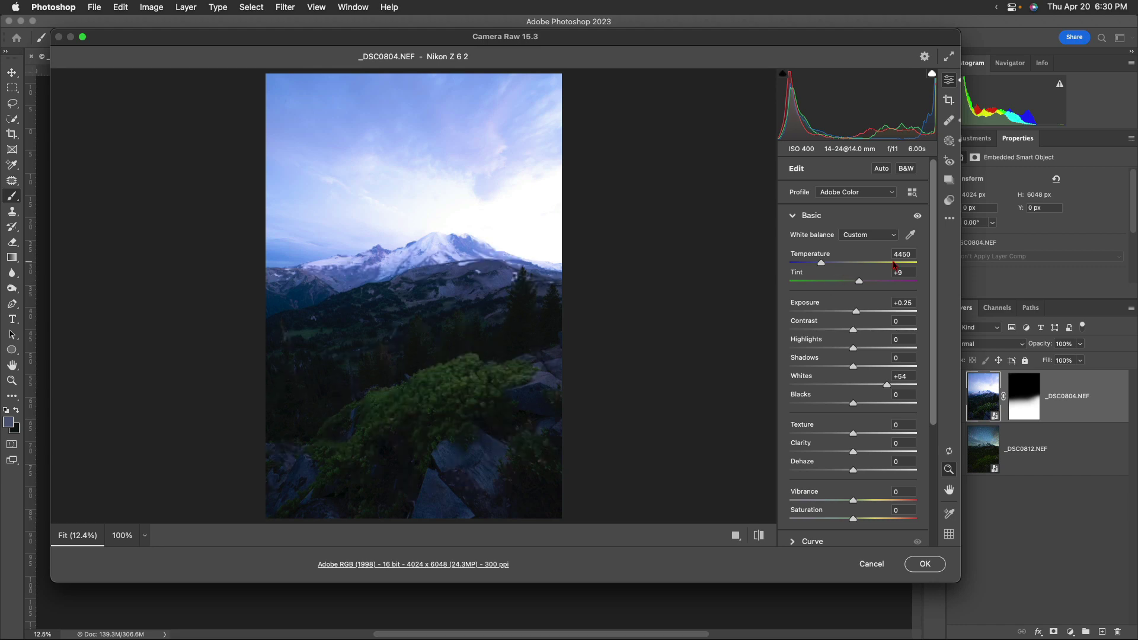
pyautogui.click(902, 254)
pyautogui.click(856, 313)
pyautogui.moveTo(856, 312); pyautogui.dragTo(859, 312)
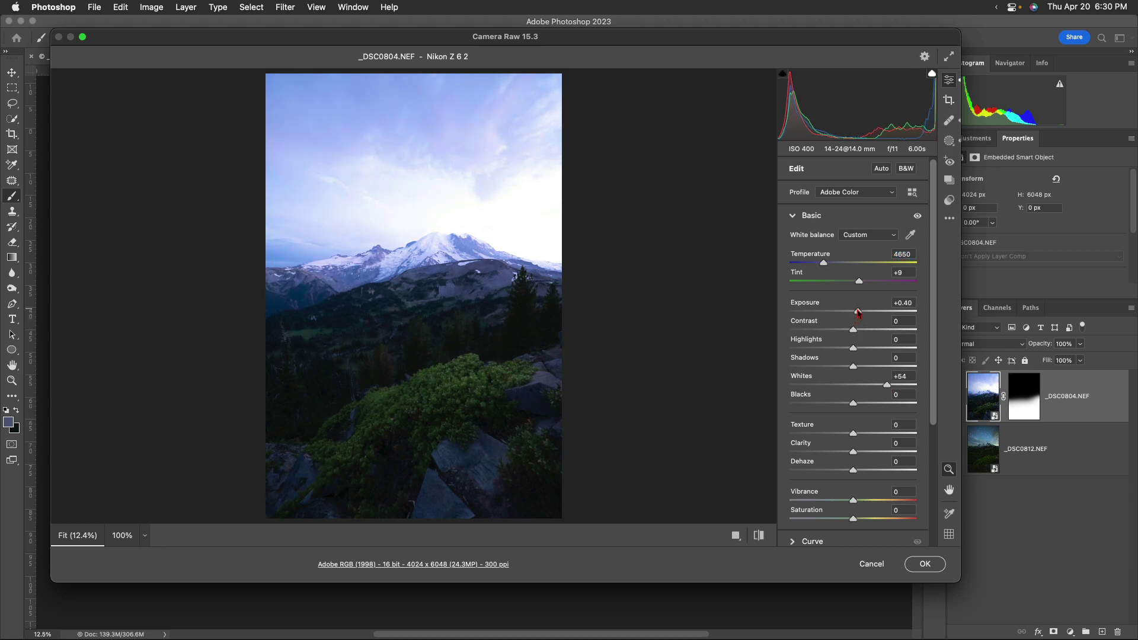
pyautogui.click(922, 564)
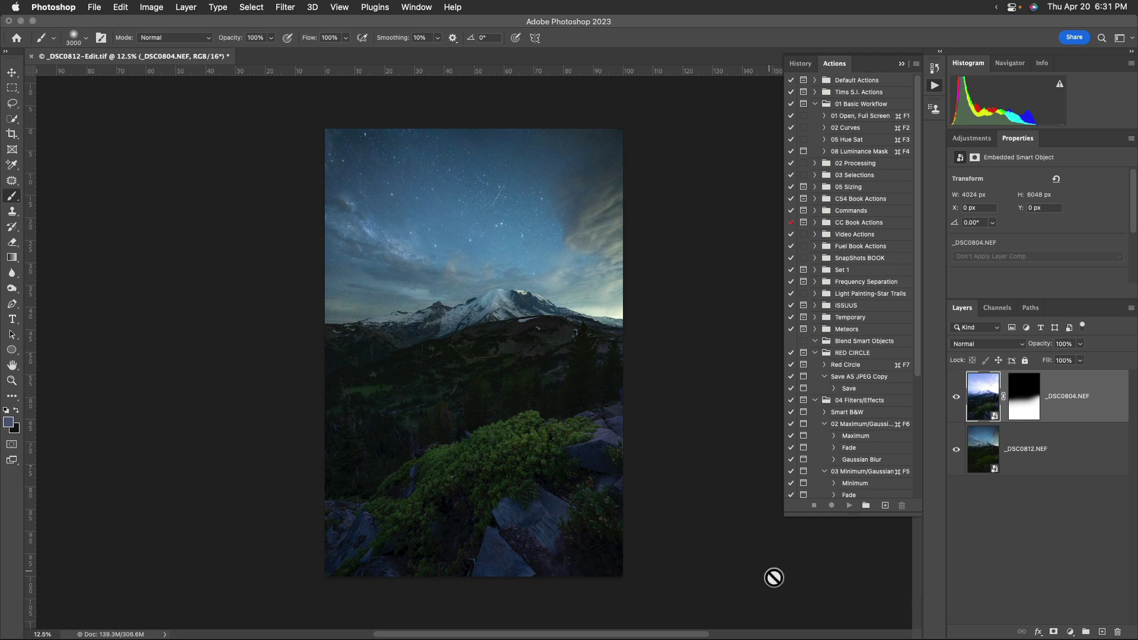
pyautogui.press('super+w')
pyautogui.click(563, 276)
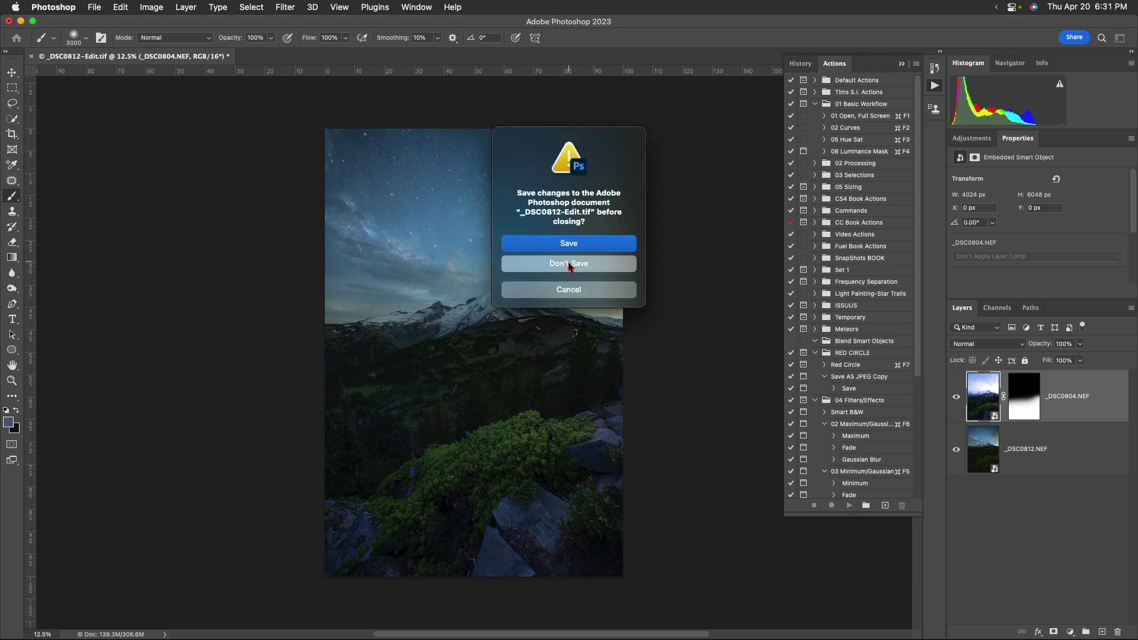
# Switch to Lightroom Classic and open BlueHour_Blends-9-Enhanced-NR.dng and BlueHour_Blends-7.nef together as smart object layers in Photoshop.
pyautogui.press('super+Tab')
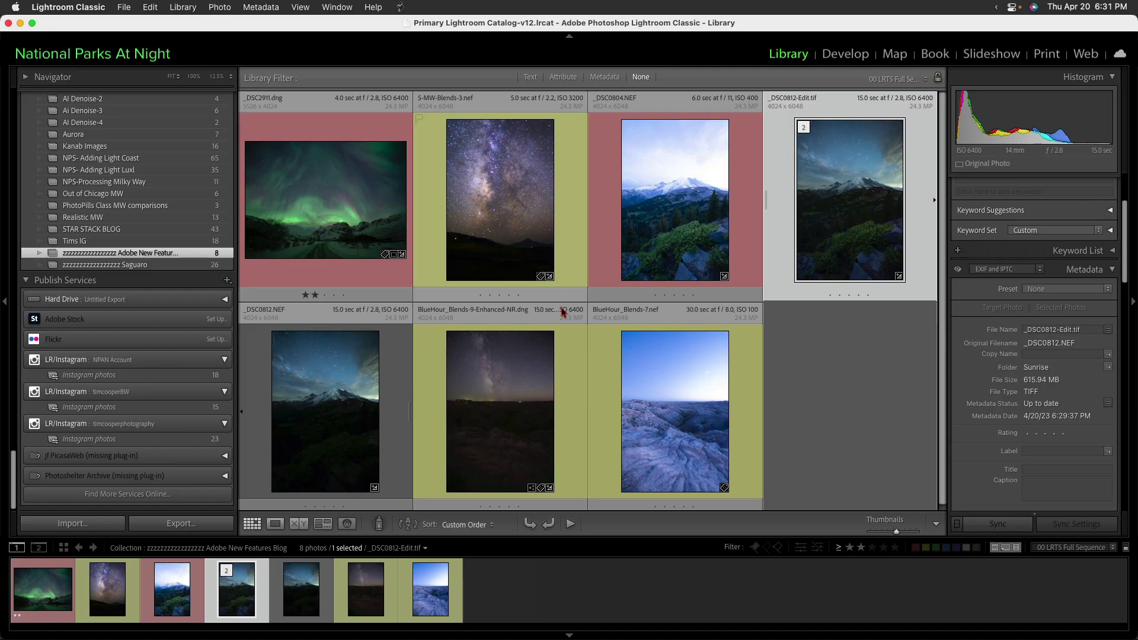
pyautogui.doubleClick(677, 384)
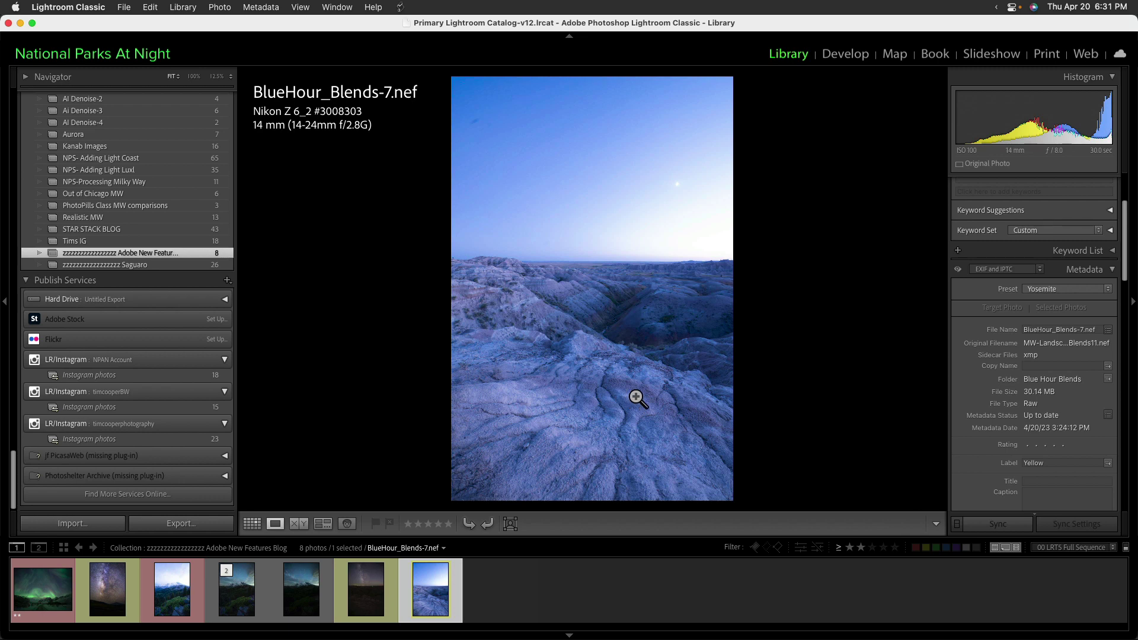
pyautogui.press('Left')
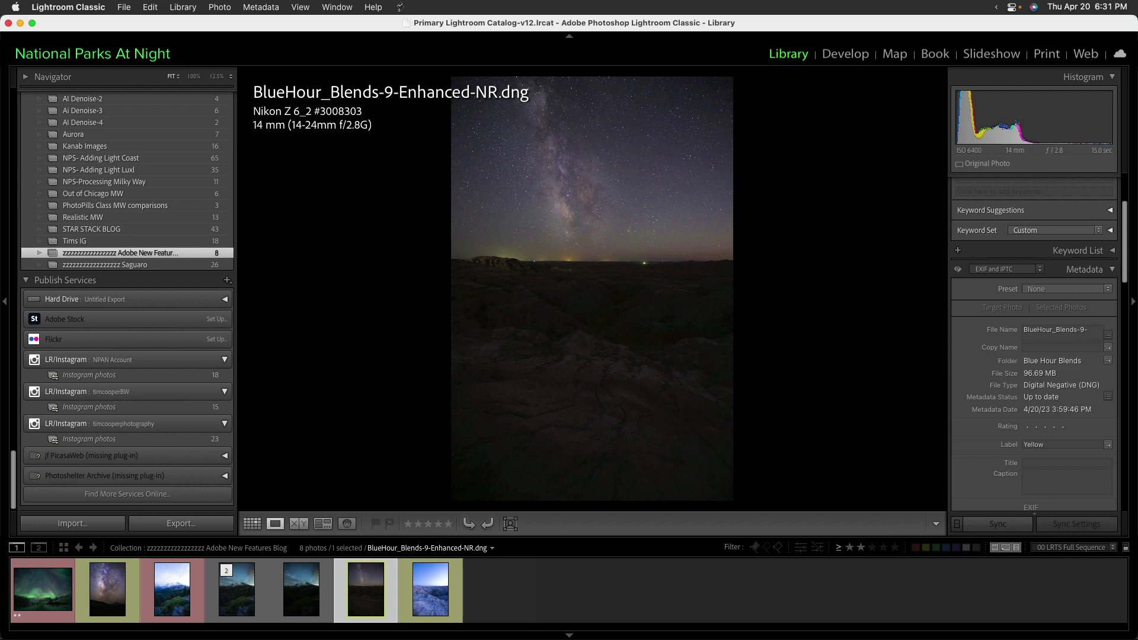
pyautogui.keyDown('super'); pyautogui.click(441, 576); pyautogui.keyUp('super')
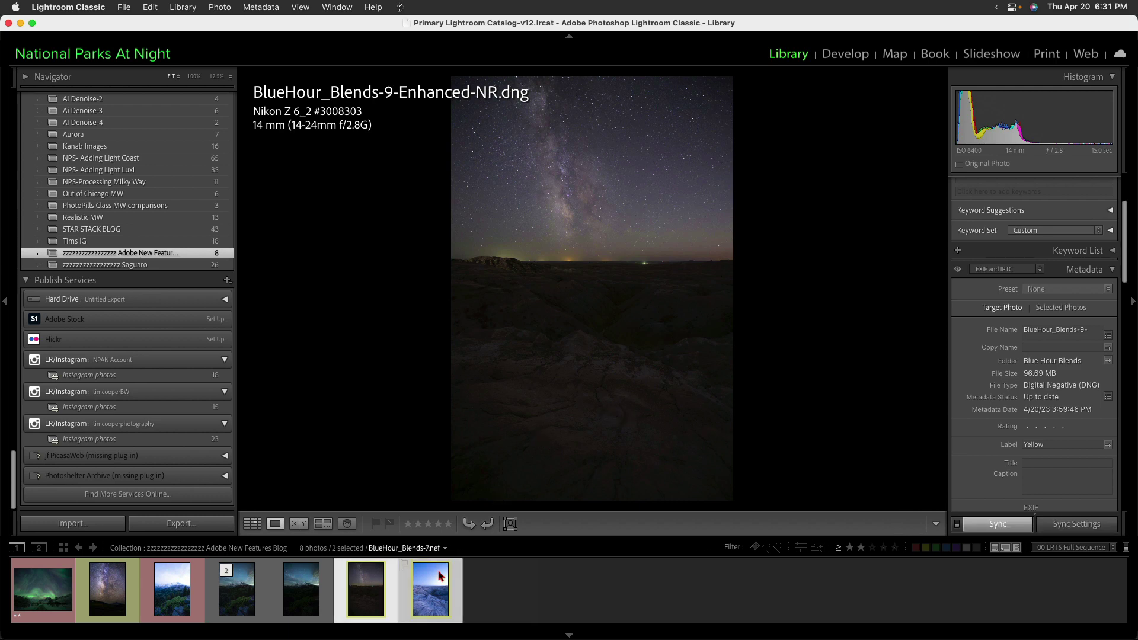
pyautogui.press('g')
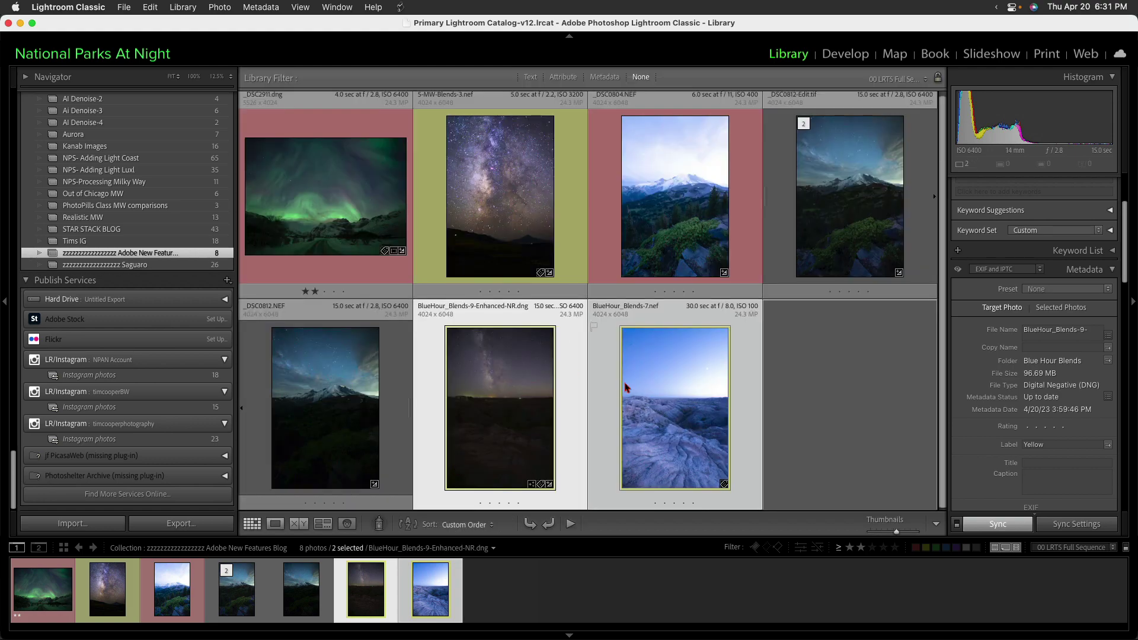
pyautogui.click(223, 10)
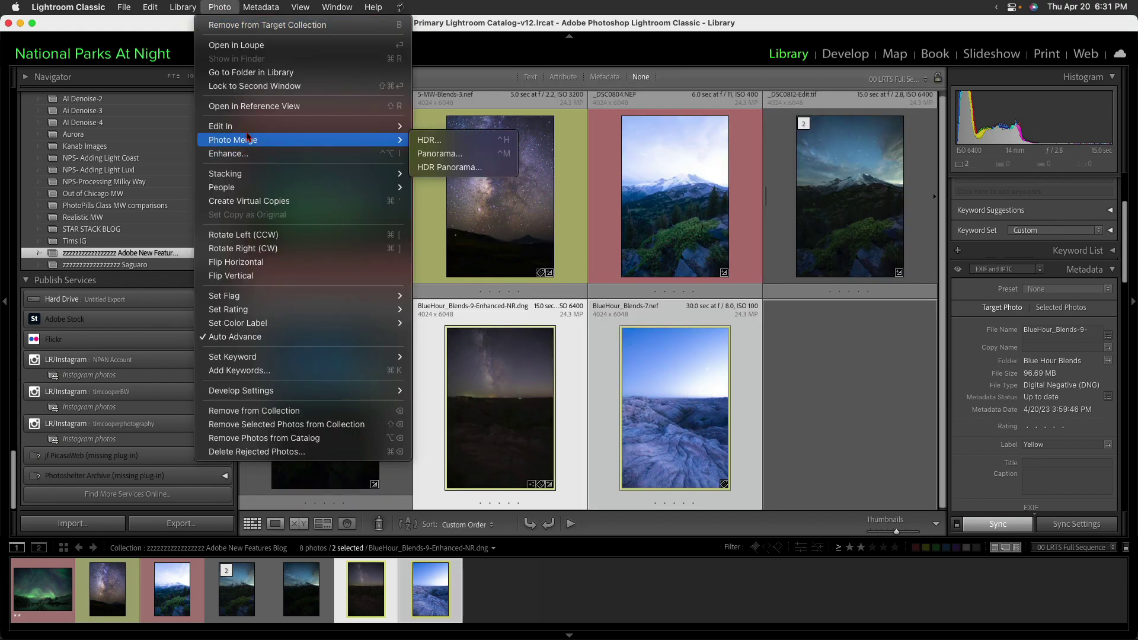
pyautogui.moveTo(248, 126)
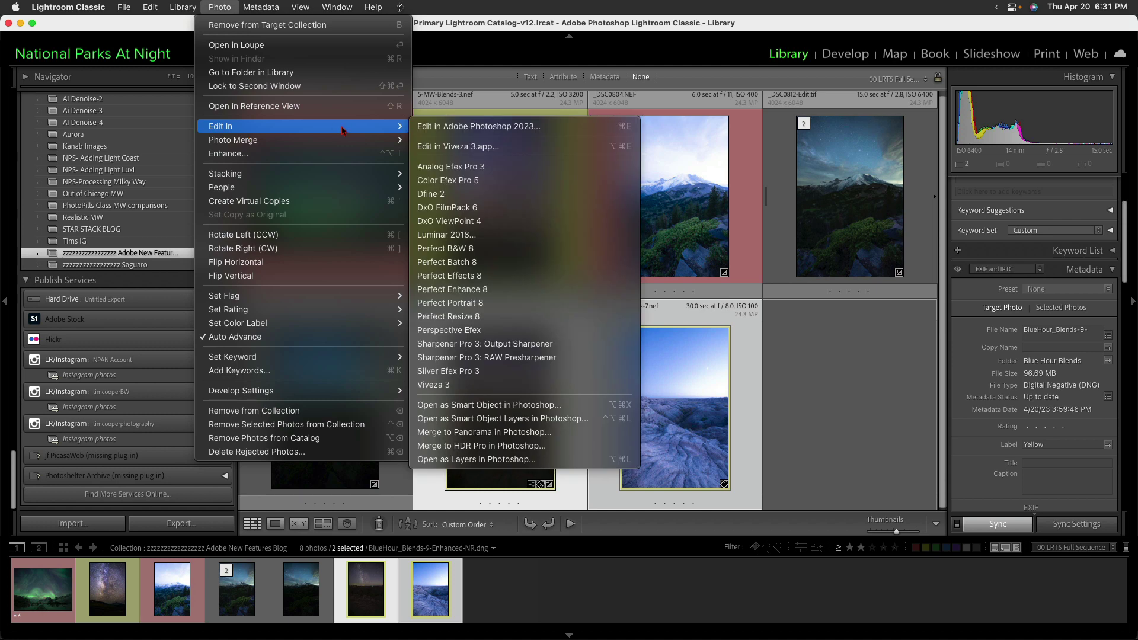
pyautogui.click(573, 419)
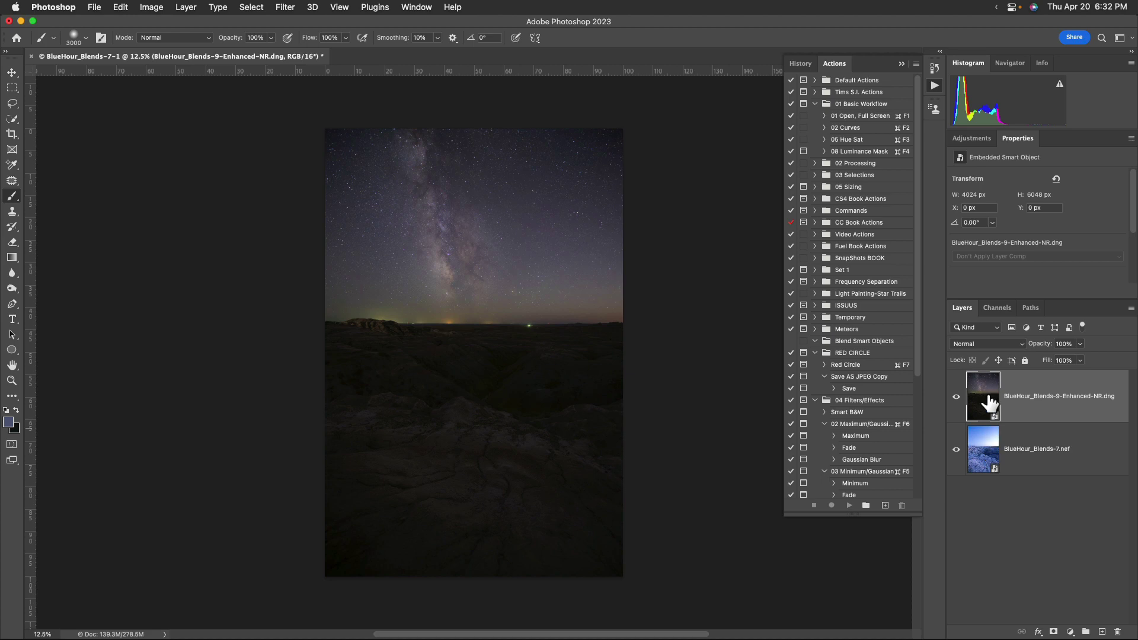
# Move the BlueHour_Blends-7.nef layer above the Milky Way layer and give it a layer mask made from a Sky selection.
pyautogui.moveTo(985, 460); pyautogui.dragTo(986, 396)
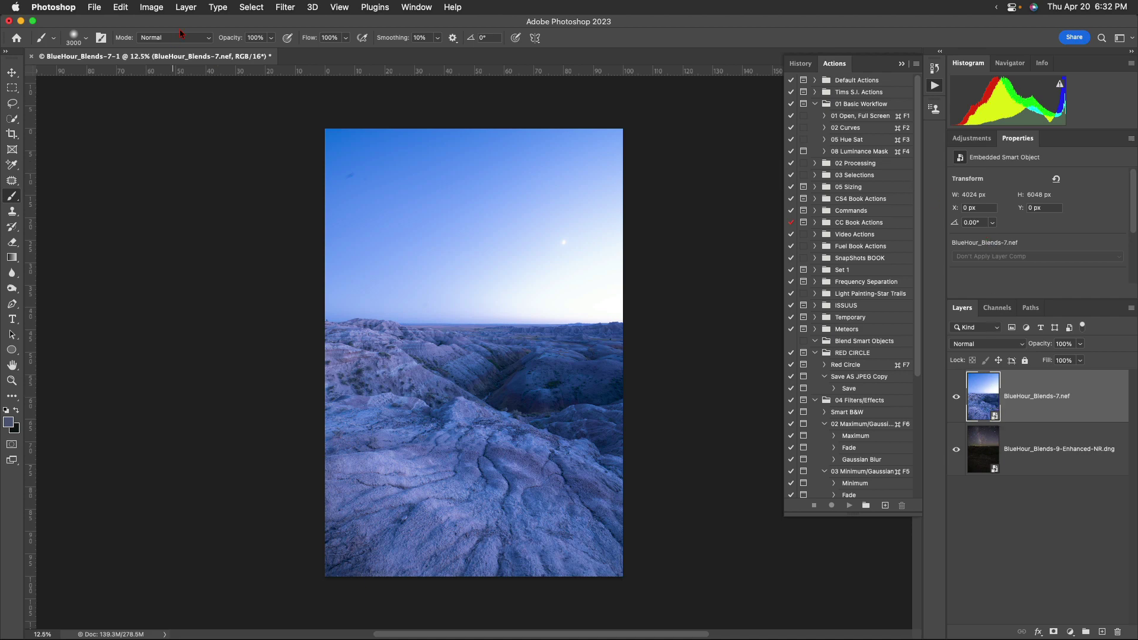
pyautogui.click(251, 7)
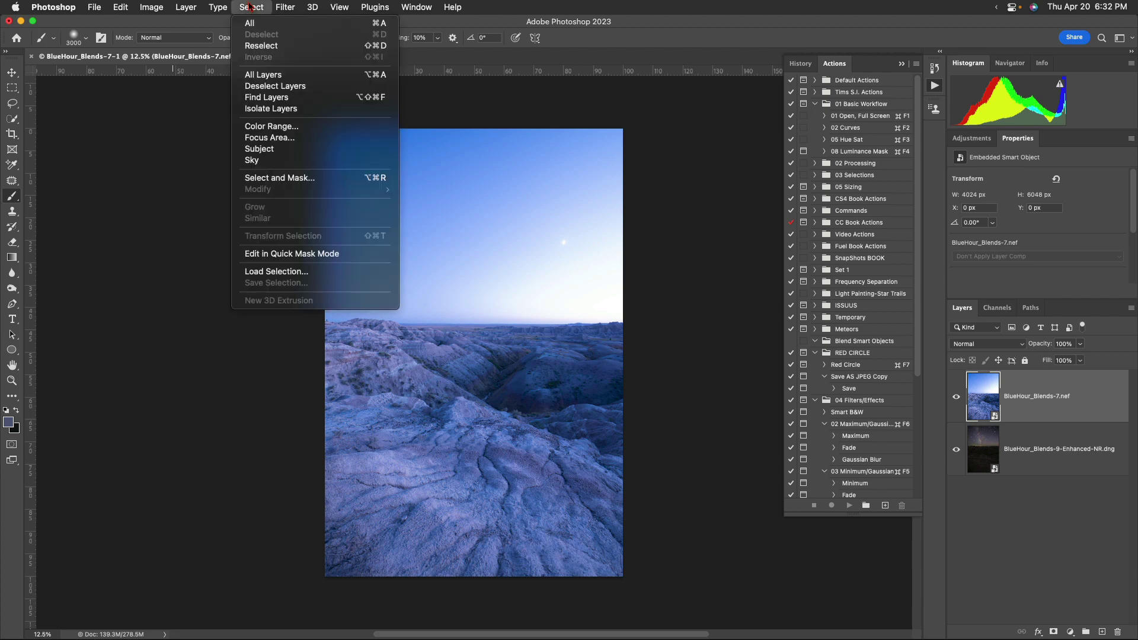
pyautogui.click(274, 163)
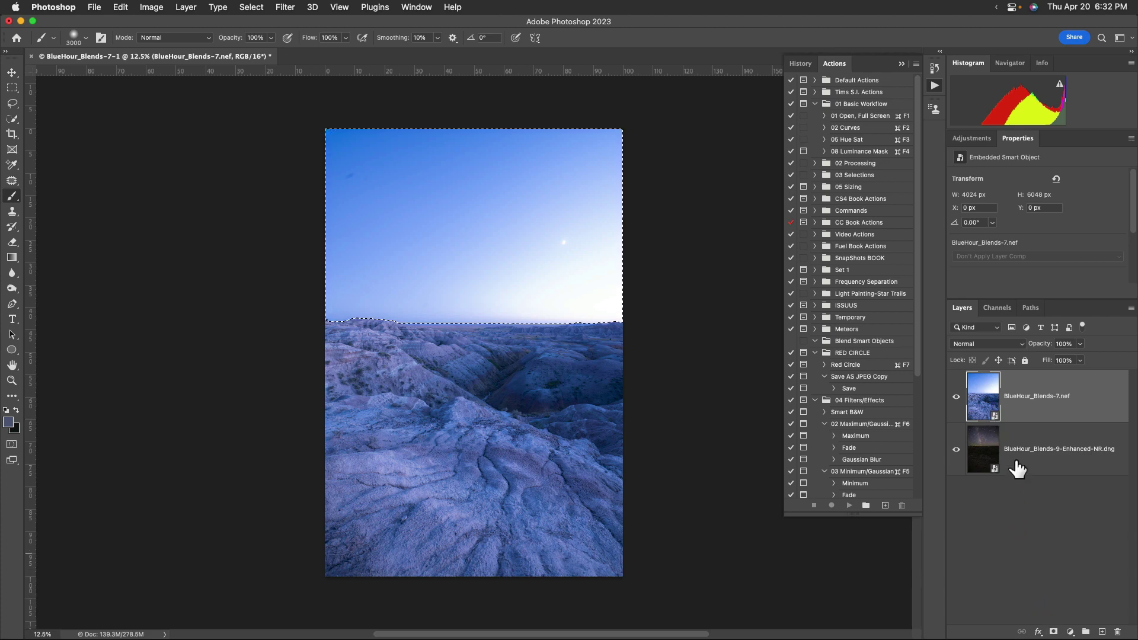
pyautogui.click(1053, 632)
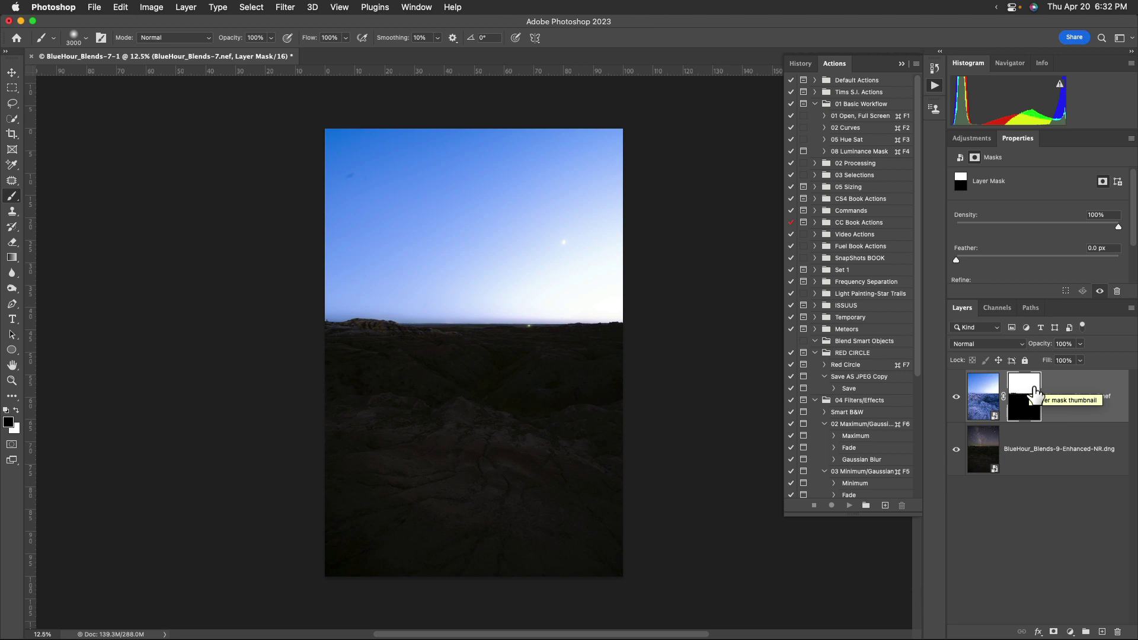
# Replace the BlueHour_Blends-7.nef layer mask with one made from the inverted sky selection, so only the foreground shows.
pyautogui.press('super+i')
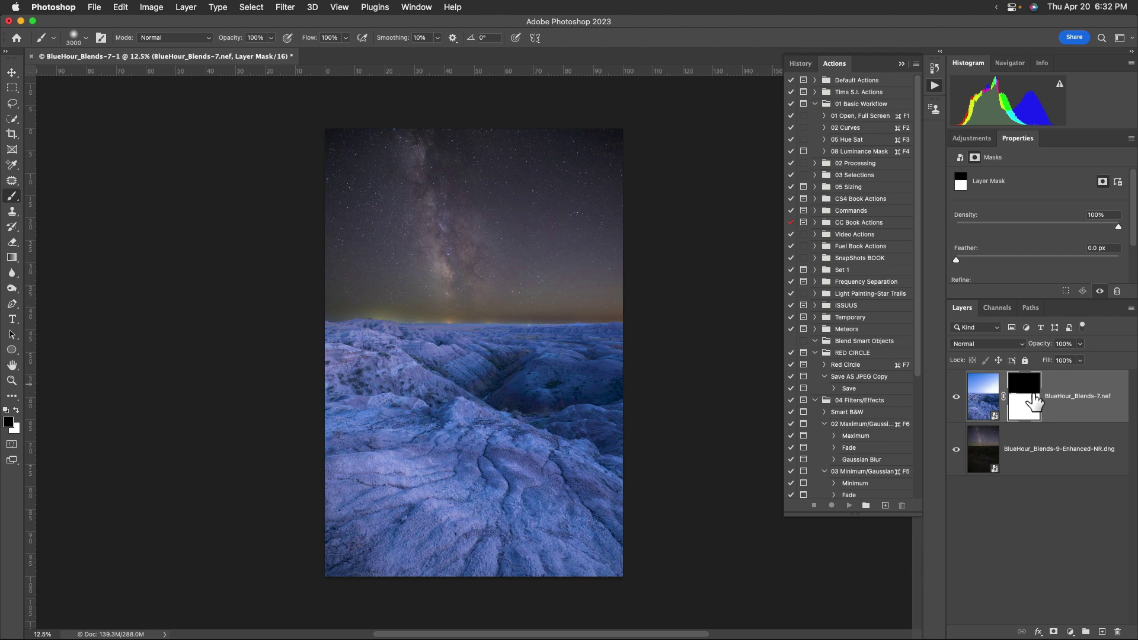
pyautogui.press('super+z')
pyautogui.keyDown('super'); pyautogui.click(1024, 396); pyautogui.keyUp('super')
pyautogui.press('Delete')
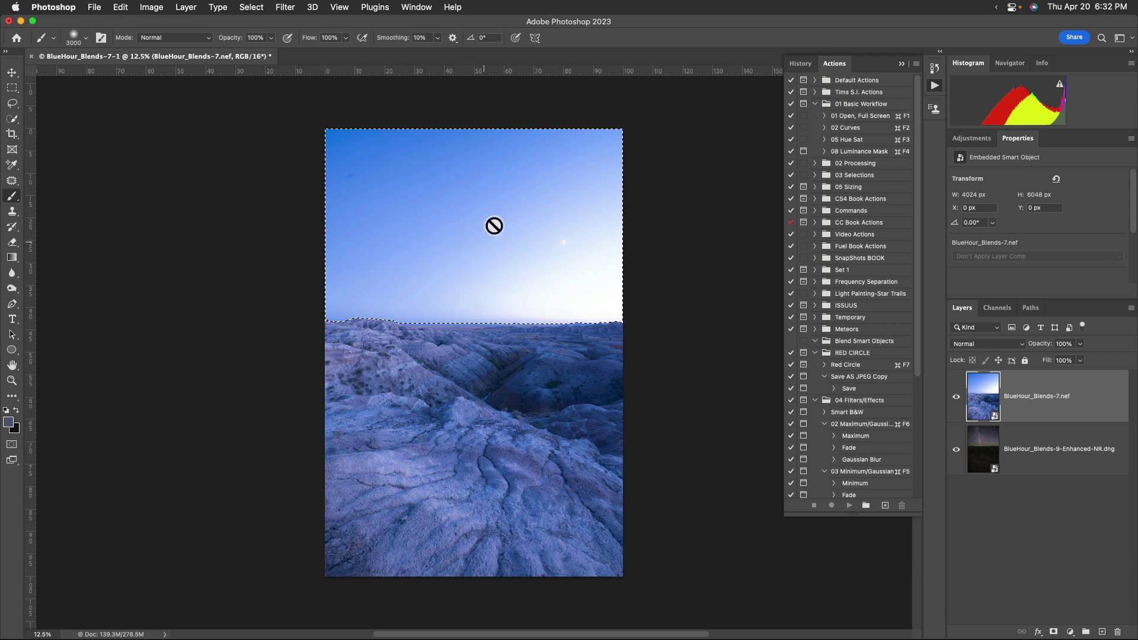
pyautogui.click(251, 7)
pyautogui.click(267, 58)
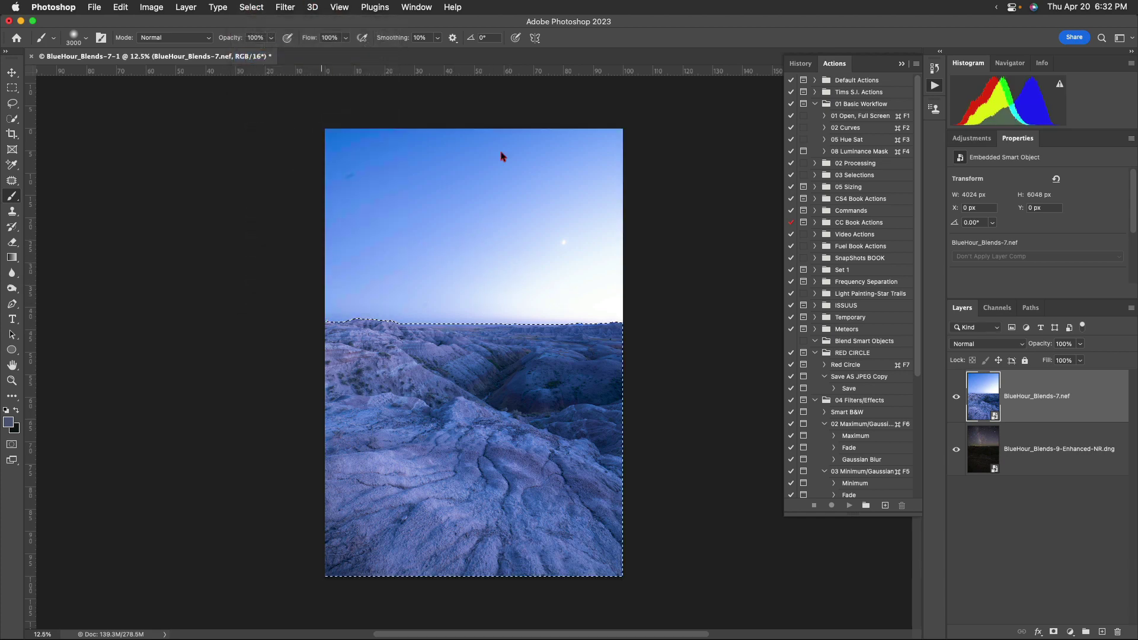
pyautogui.click(1054, 632)
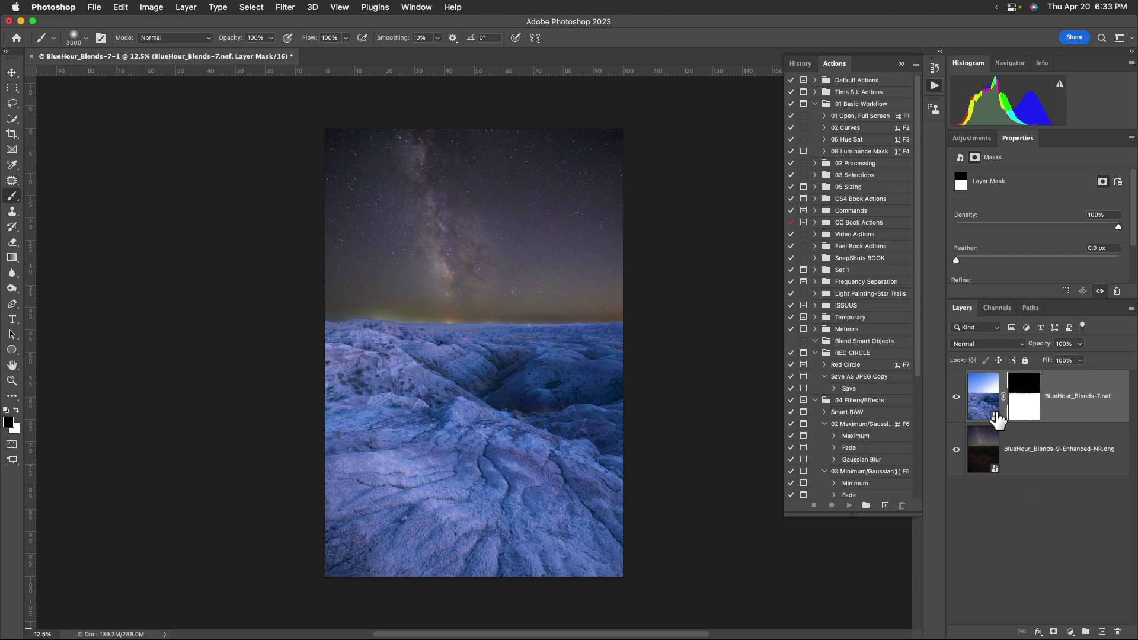
# Set the BlueHour_Blends-7.nef smart object's Exposure to -2.10 in Camera Raw and apply it.
pyautogui.click(997, 418)
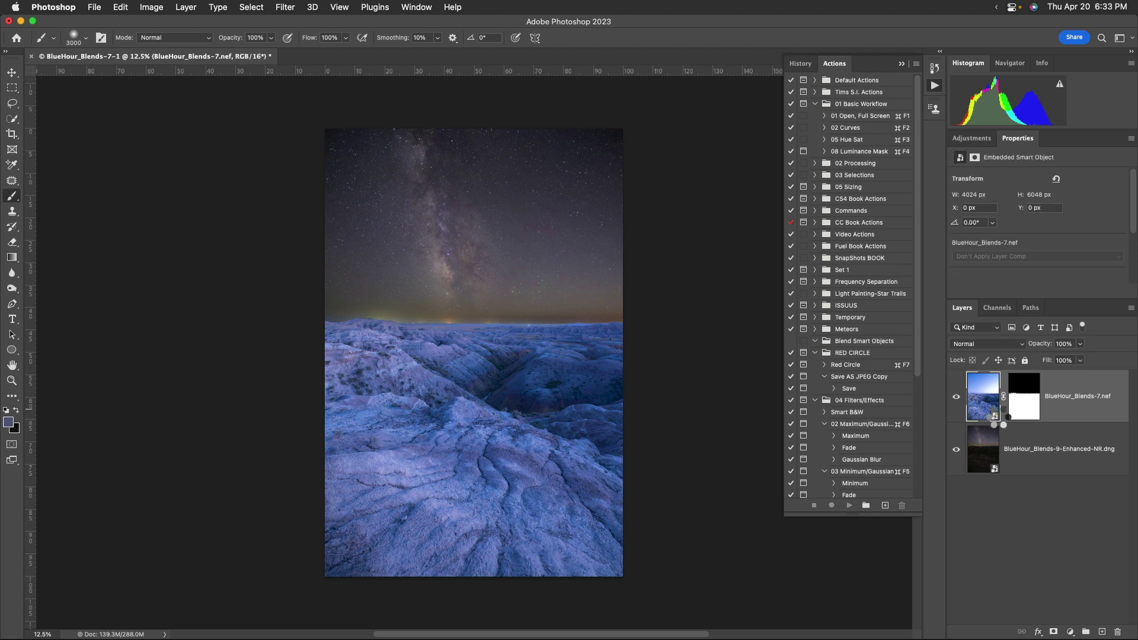
pyautogui.doubleClick(996, 417)
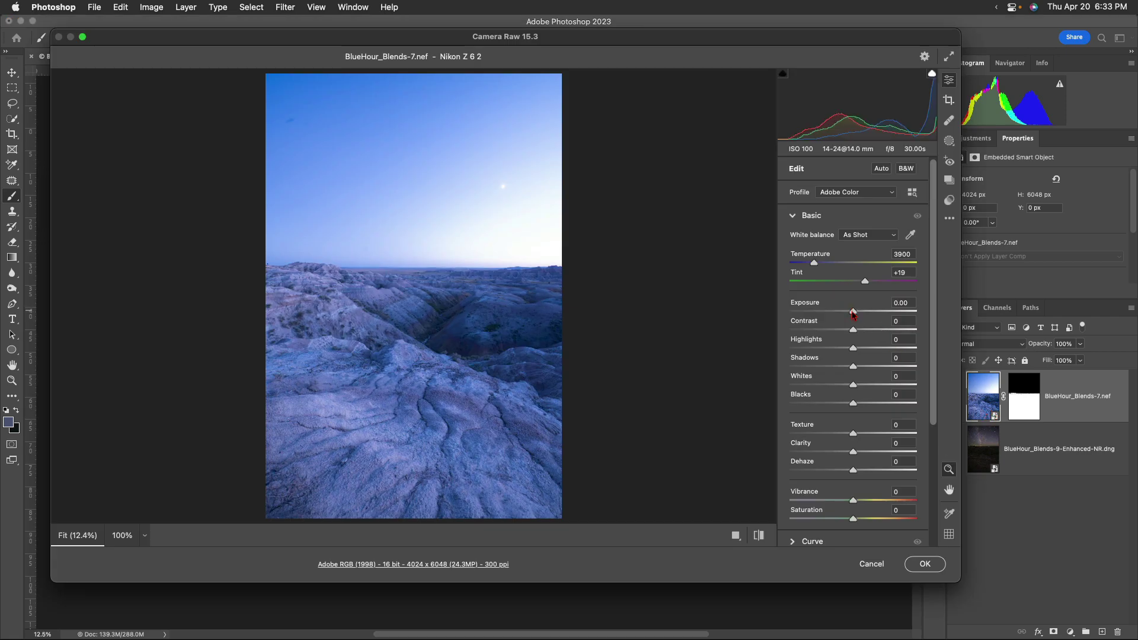
pyautogui.moveTo(853, 313); pyautogui.dragTo(827, 314)
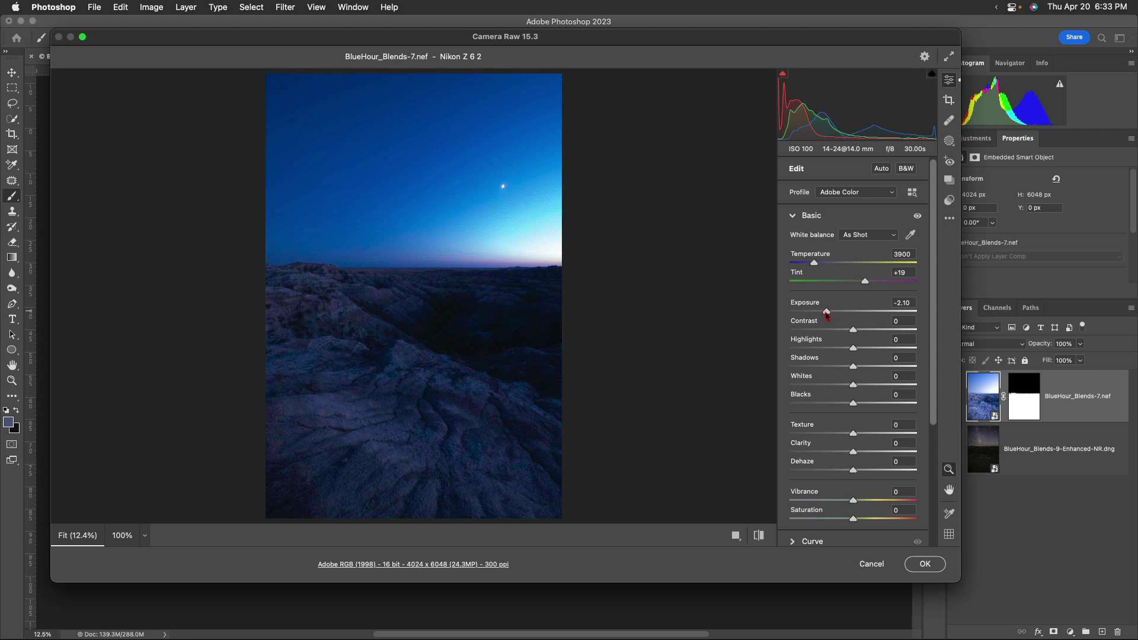
pyautogui.click(928, 564)
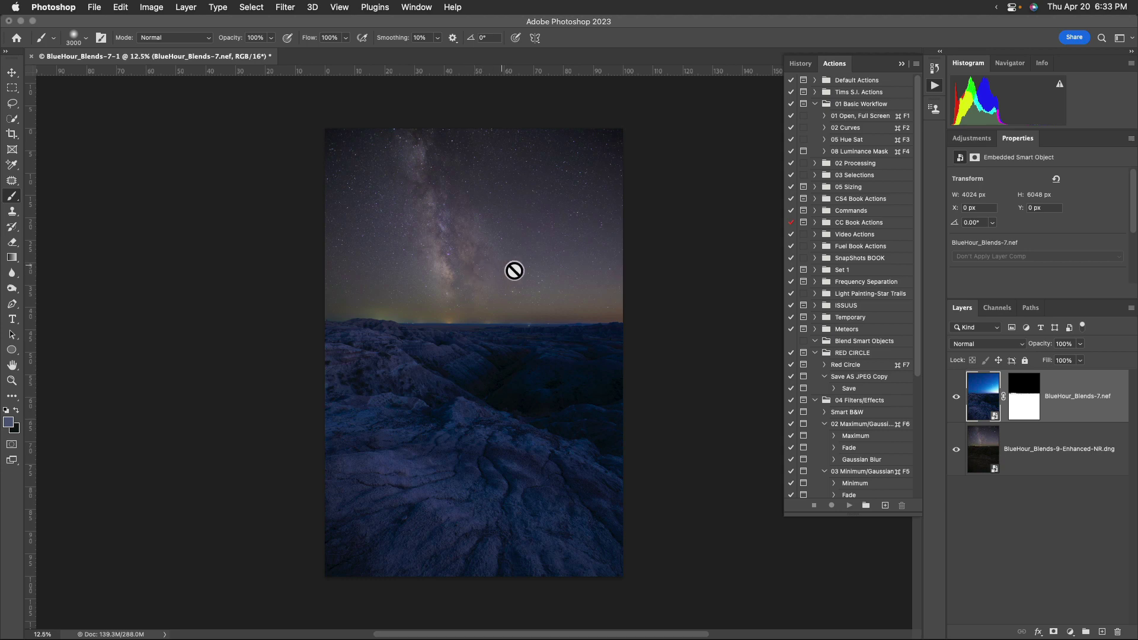
# Open the BlueHour_Blends-9-Enhanced-NR.dng smart object in Camera Raw and set Dehaze to +18, Whites to +28 and Exposure to +1.00.
pyautogui.click(994, 461)
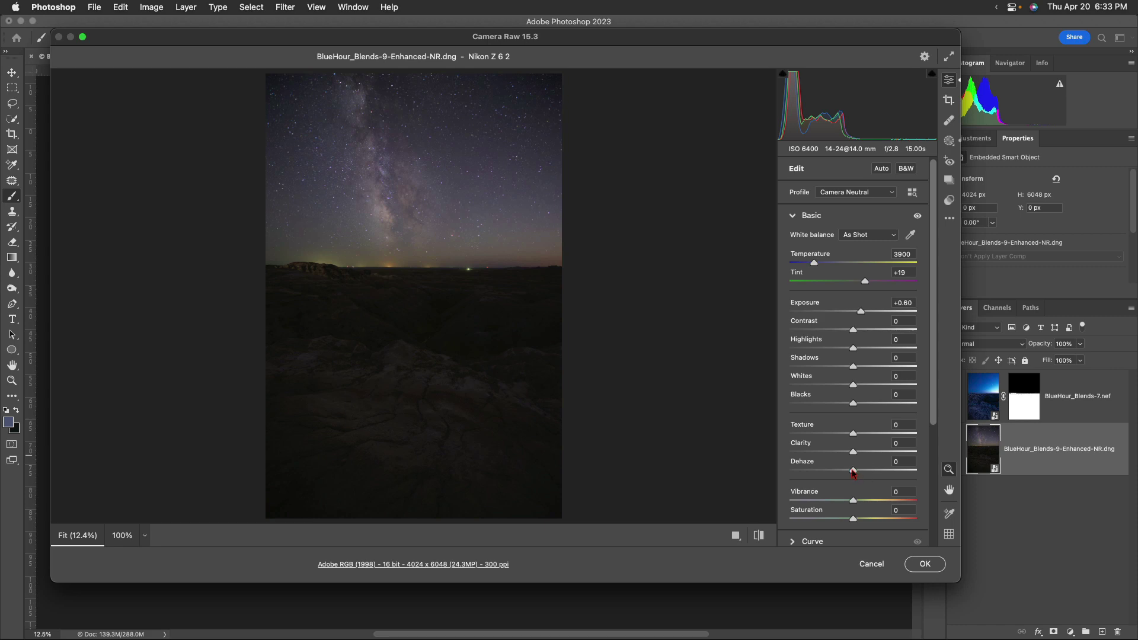
pyautogui.moveTo(853, 472); pyautogui.dragTo(865, 471)
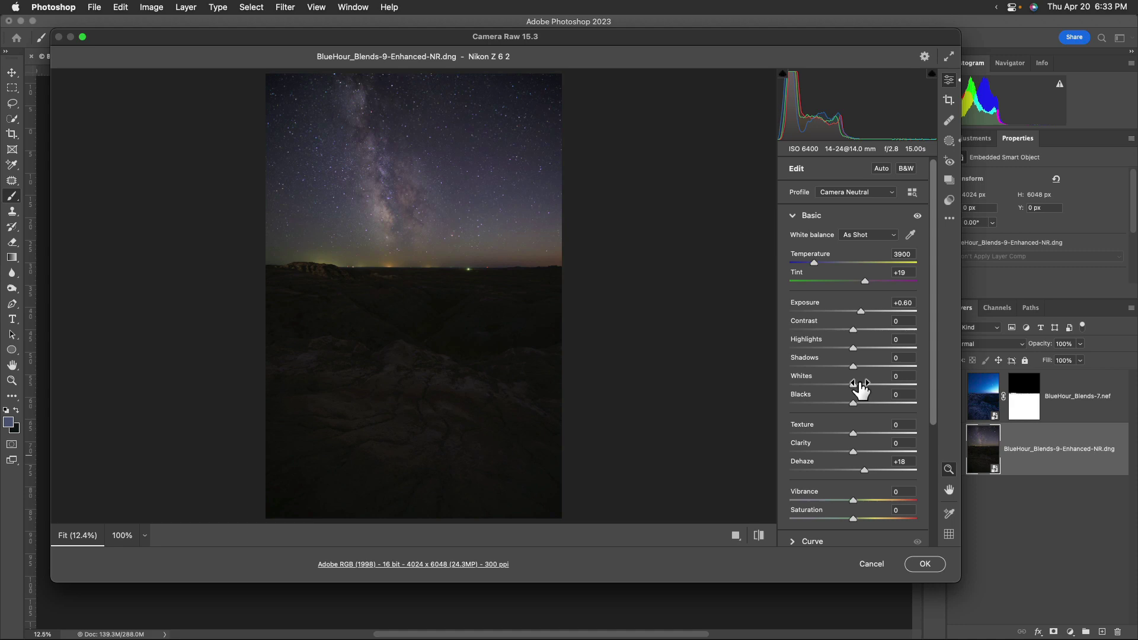
pyautogui.moveTo(854, 386); pyautogui.dragTo(872, 386)
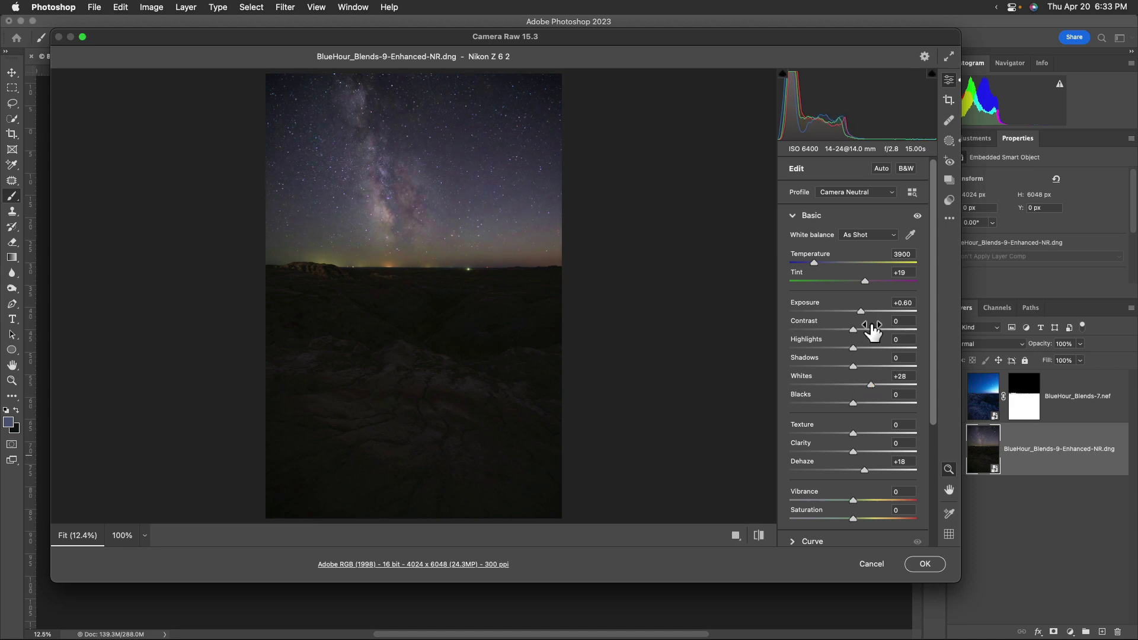
pyautogui.moveTo(862, 316); pyautogui.dragTo(868, 317)
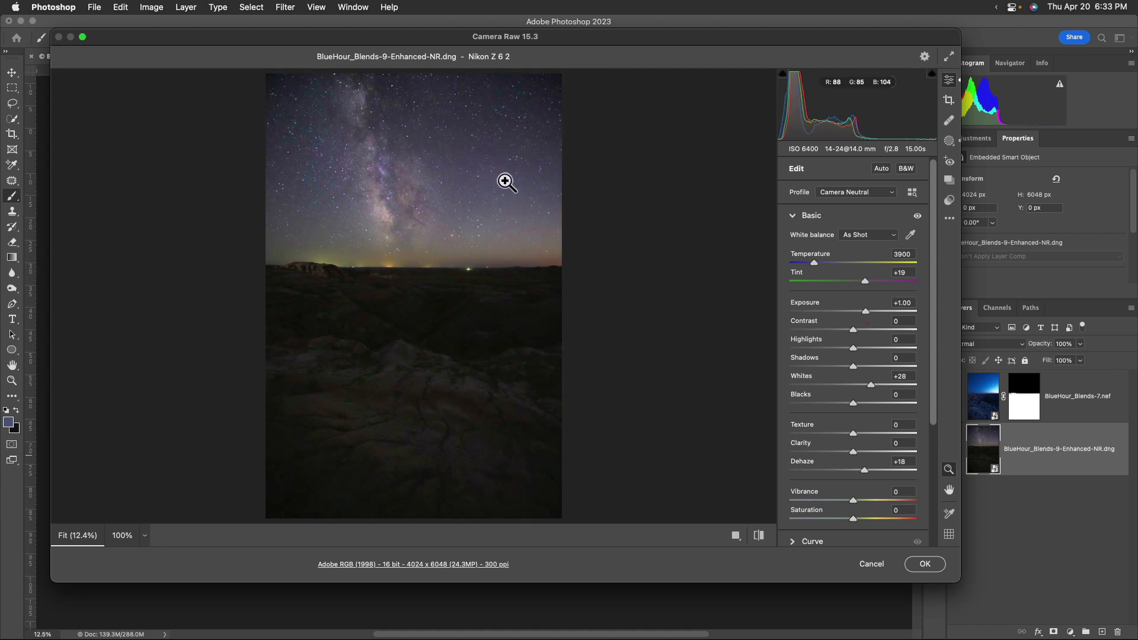
# Set the Milky Way image's Tint to +11 and Temperature to 3550, and apply the Camera Raw settings.
pyautogui.click(907, 271)
pyautogui.press('Down')
pyautogui.press('Down')
pyautogui.press('Down')
pyautogui.press('Down')
pyautogui.press('Down')
pyautogui.press('Down')
pyautogui.press('Down')
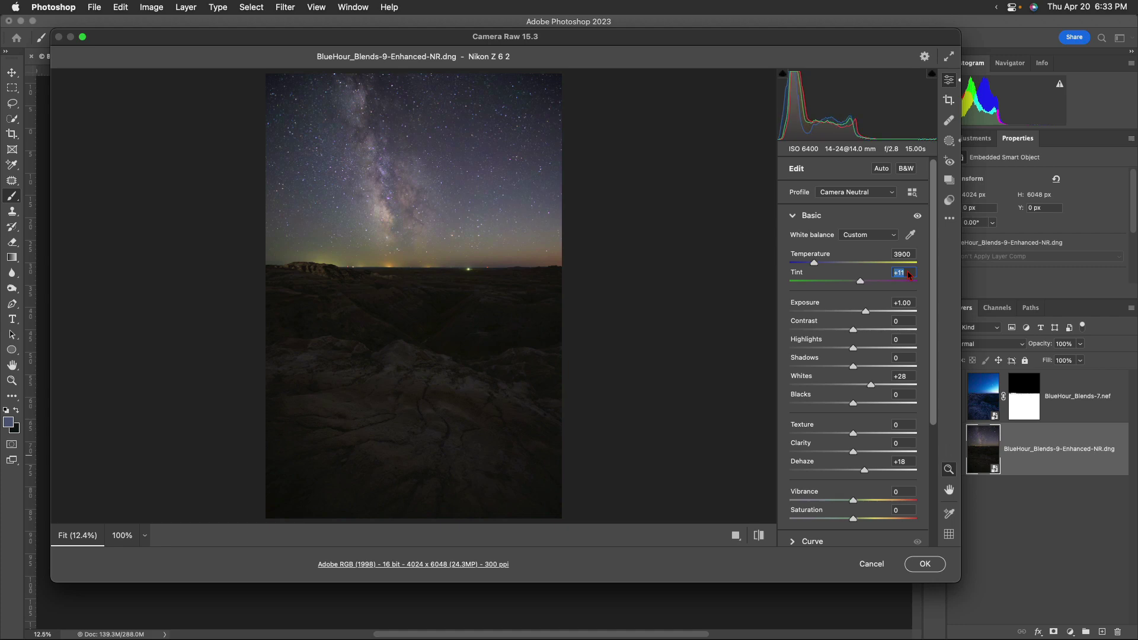
pyautogui.click(911, 254)
pyautogui.press('Down')
pyautogui.press('Down')
pyautogui.press('Down')
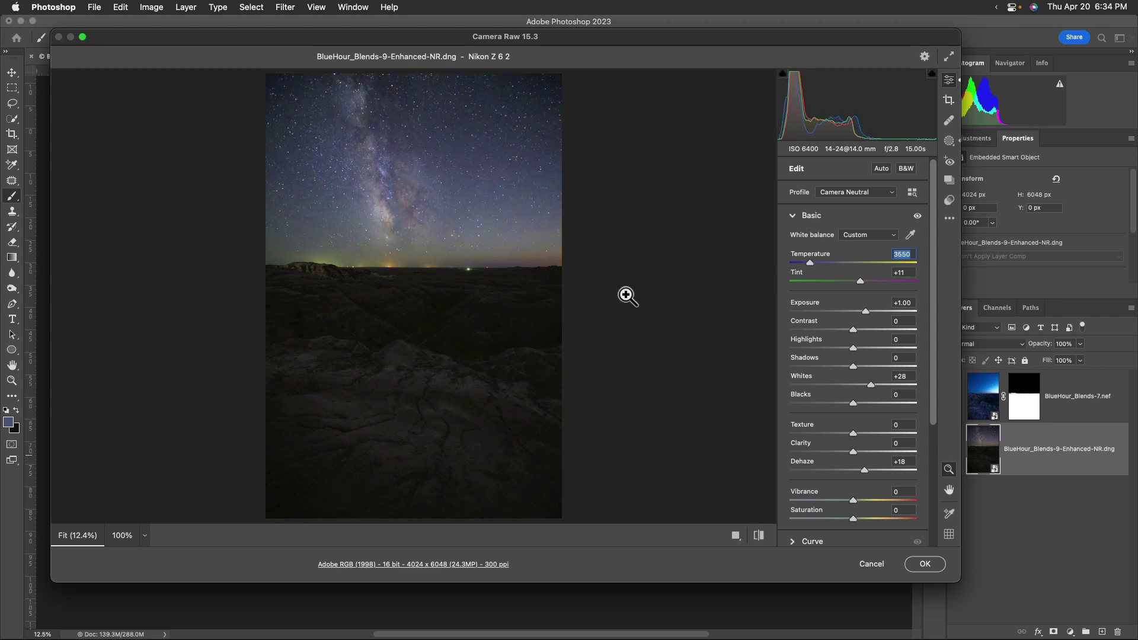
pyautogui.click(928, 567)
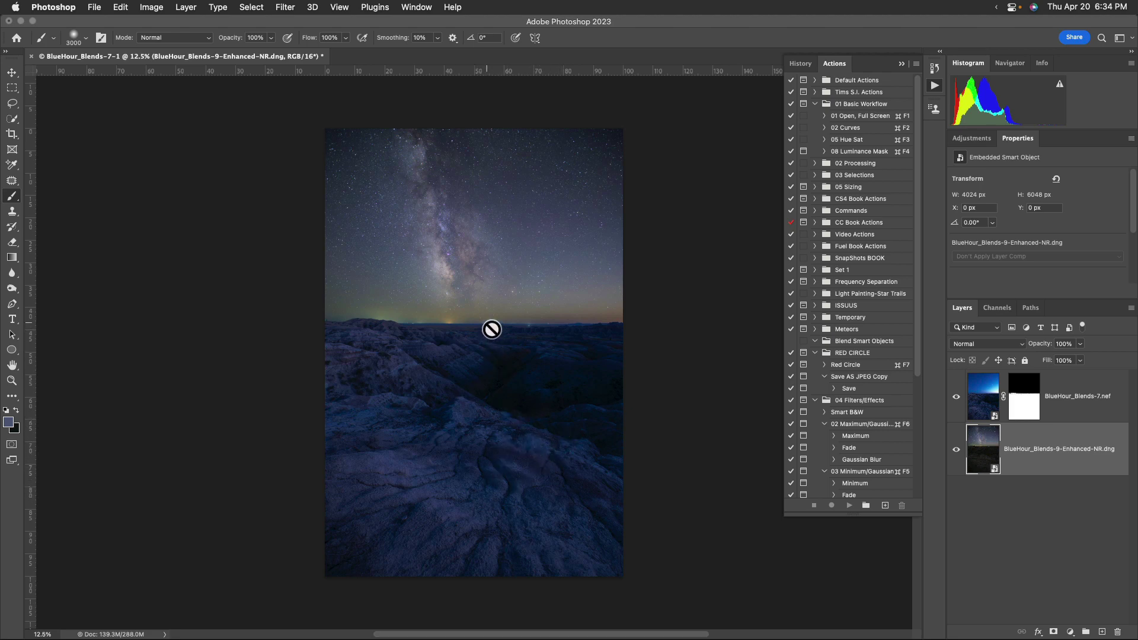
# Inspect the horizon blend up close, and set the BlueHour_Blends-7.nef smart object's Saturation to -34 in Camera Raw.
pyautogui.scroll(5, 489, 329)
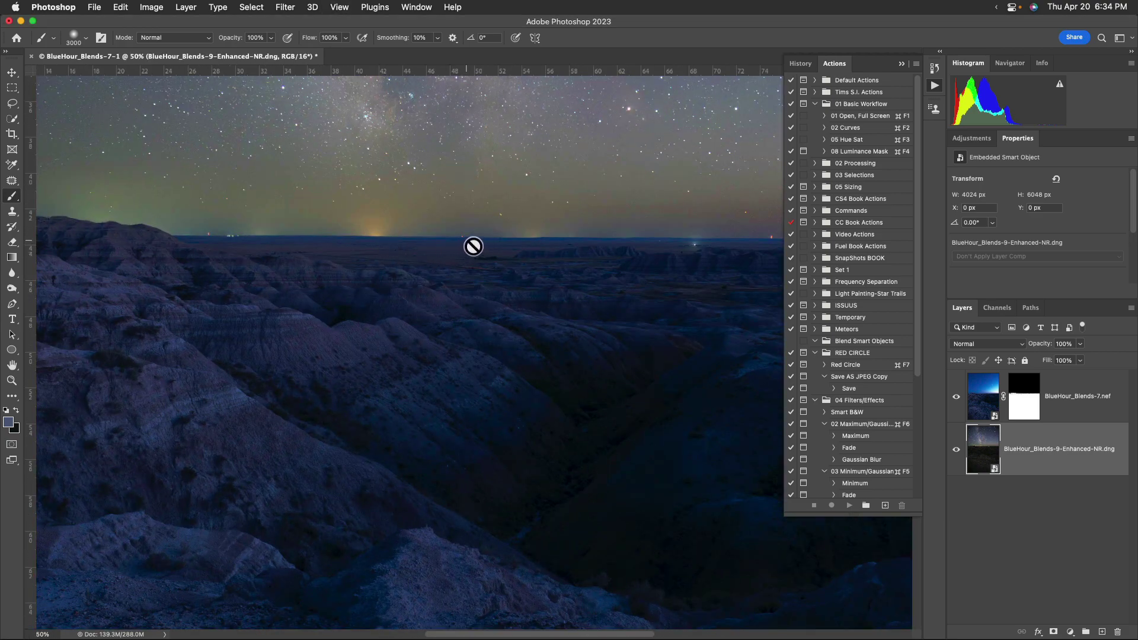
pyautogui.moveTo(478, 223)
pyautogui.mouseDown()
pyautogui.moveTo(485, 620)
pyautogui.moveTo(460, 374)
pyautogui.mouseUp()
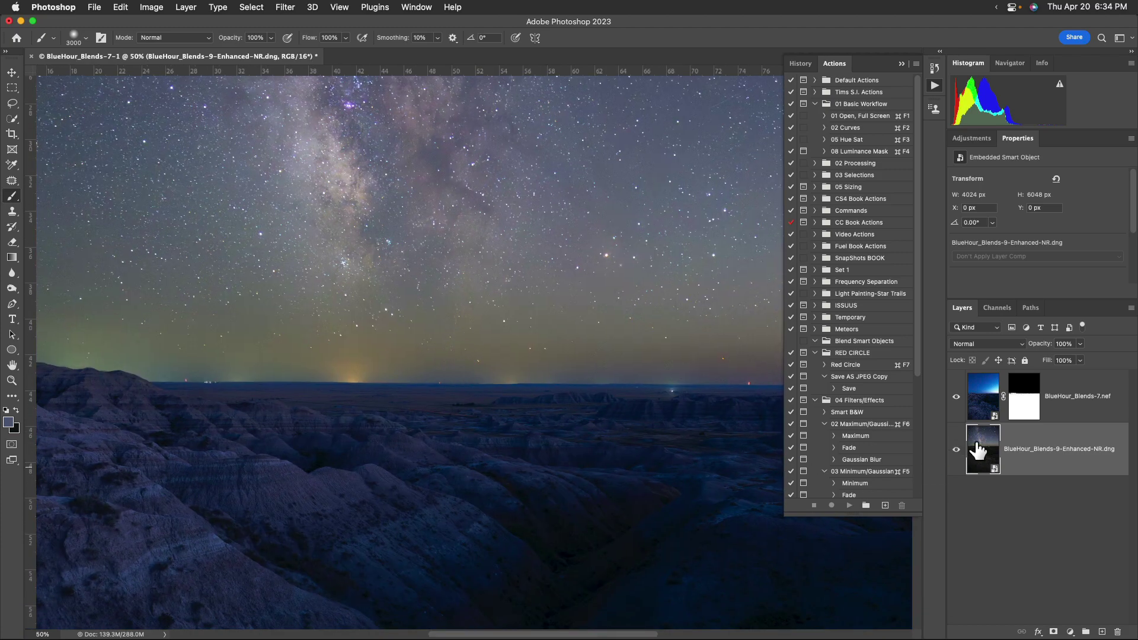
pyautogui.doubleClick(993, 417)
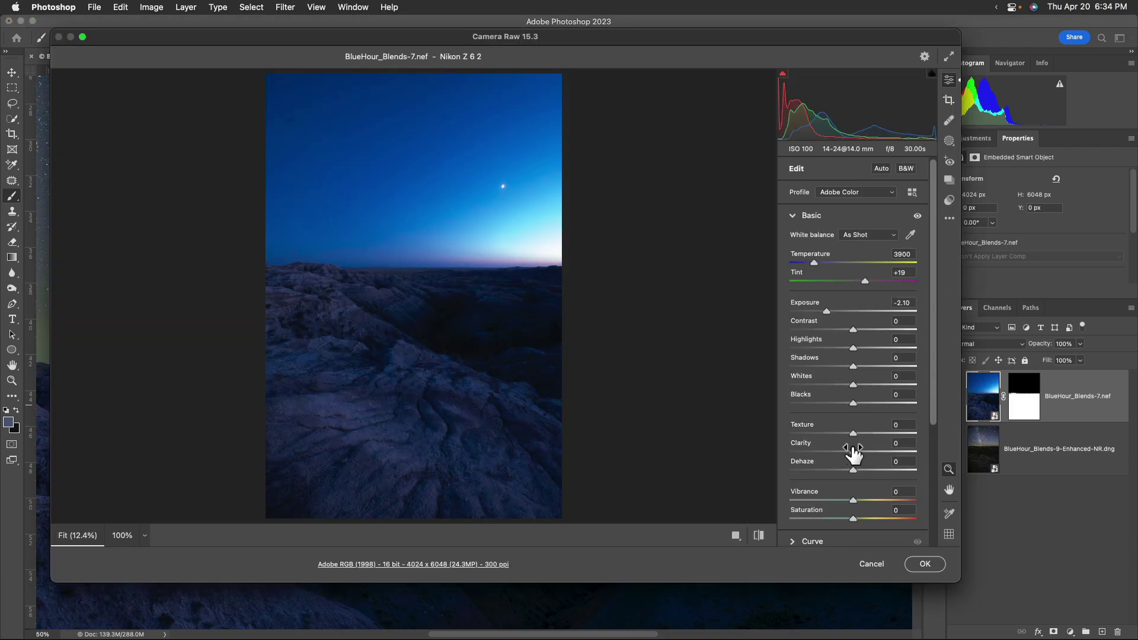
pyautogui.scroll(-2, 856, 475)
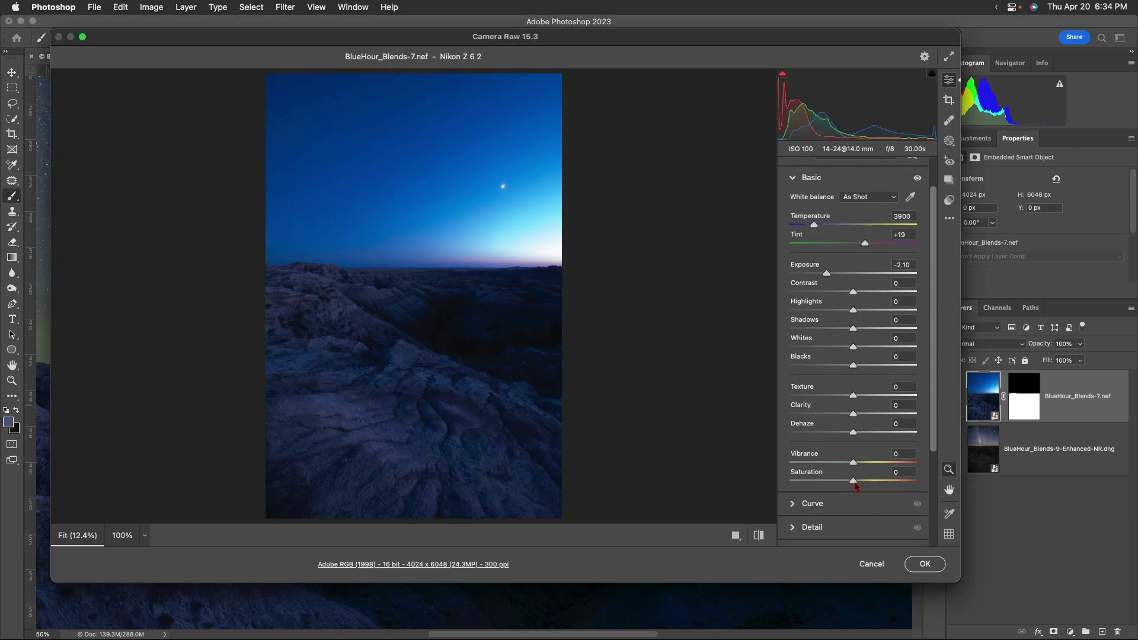
pyautogui.moveTo(854, 481); pyautogui.dragTo(833, 485)
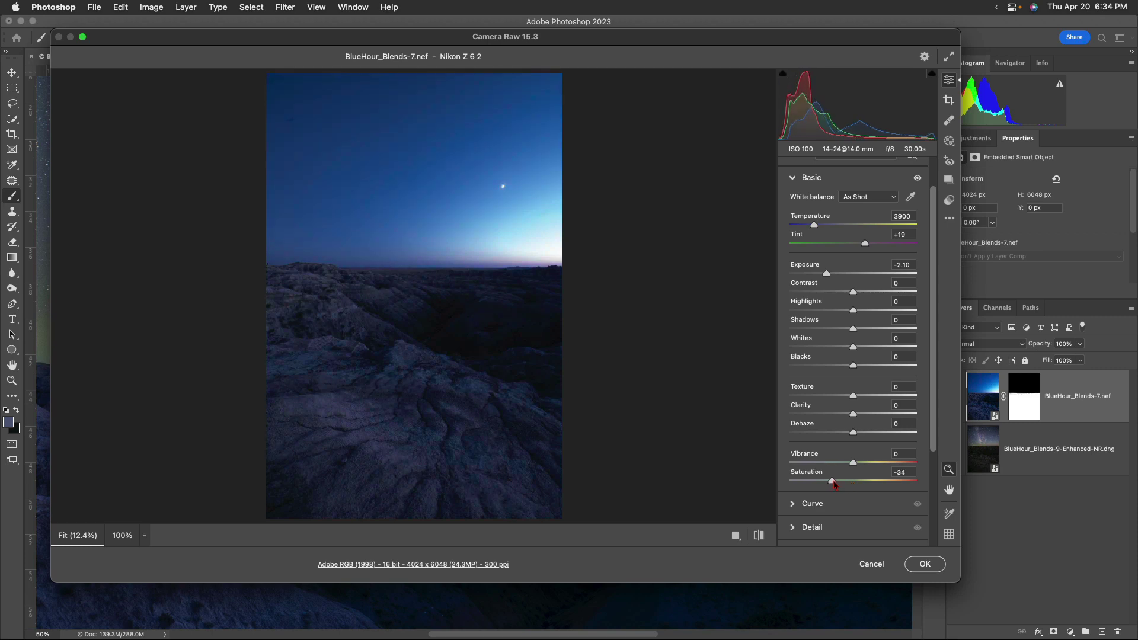
pyautogui.click(923, 565)
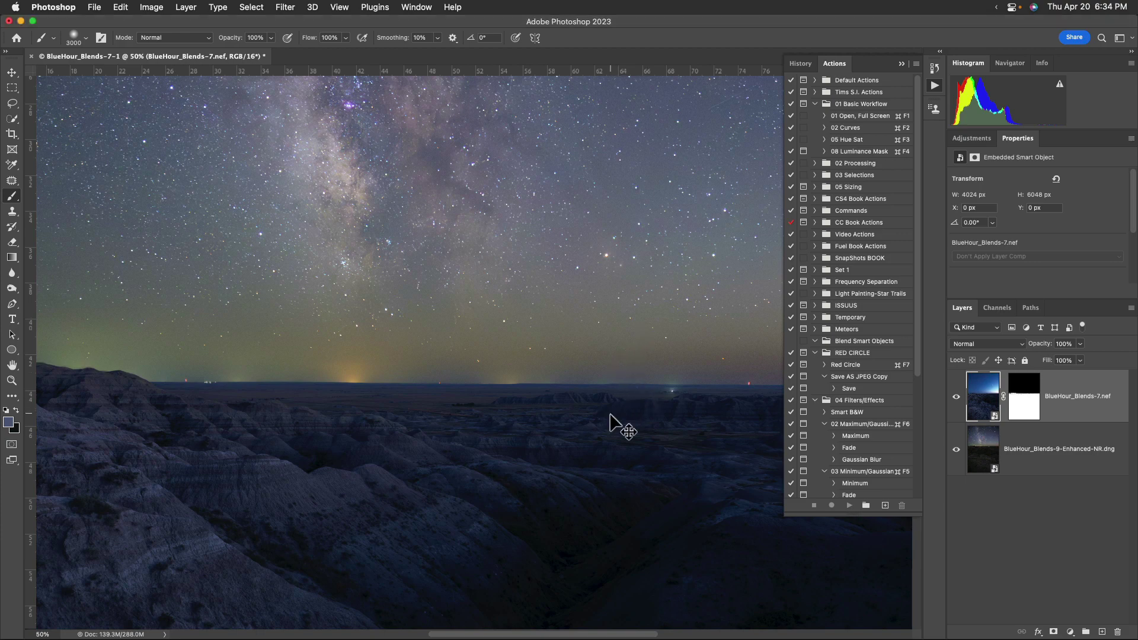
# Make the BlueHour_Blends-7.nef layer's mask active for editing.
pyautogui.press('super+minus')
pyautogui.press('super+minus')
pyautogui.press('super+minus')
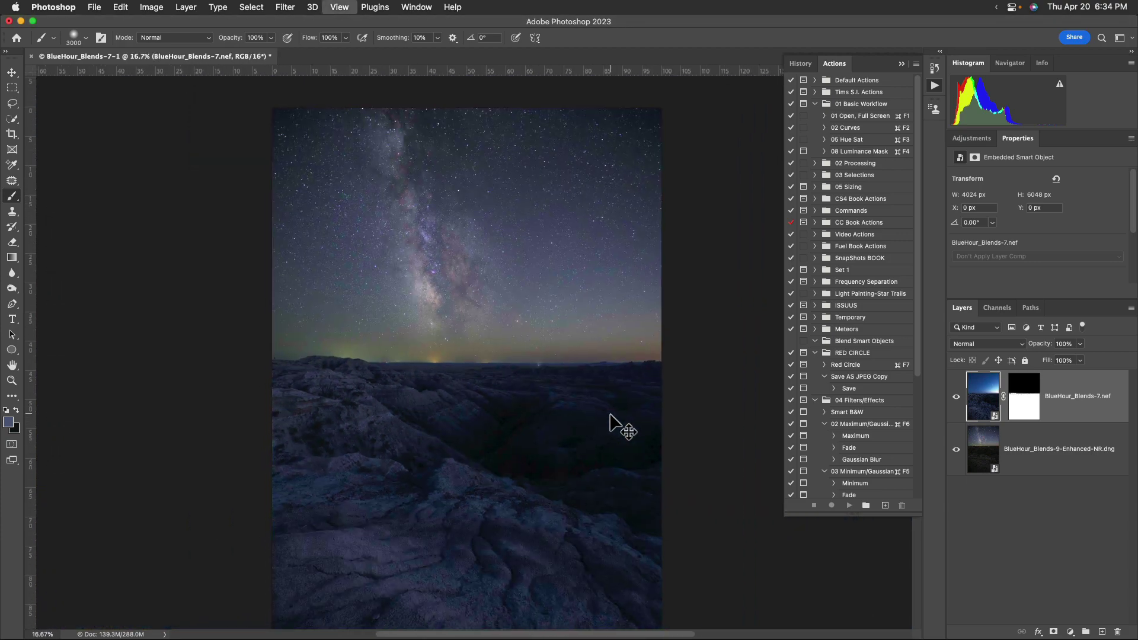
pyautogui.press('super+minus')
pyautogui.moveTo(579, 470); pyautogui.dragTo(585, 422)
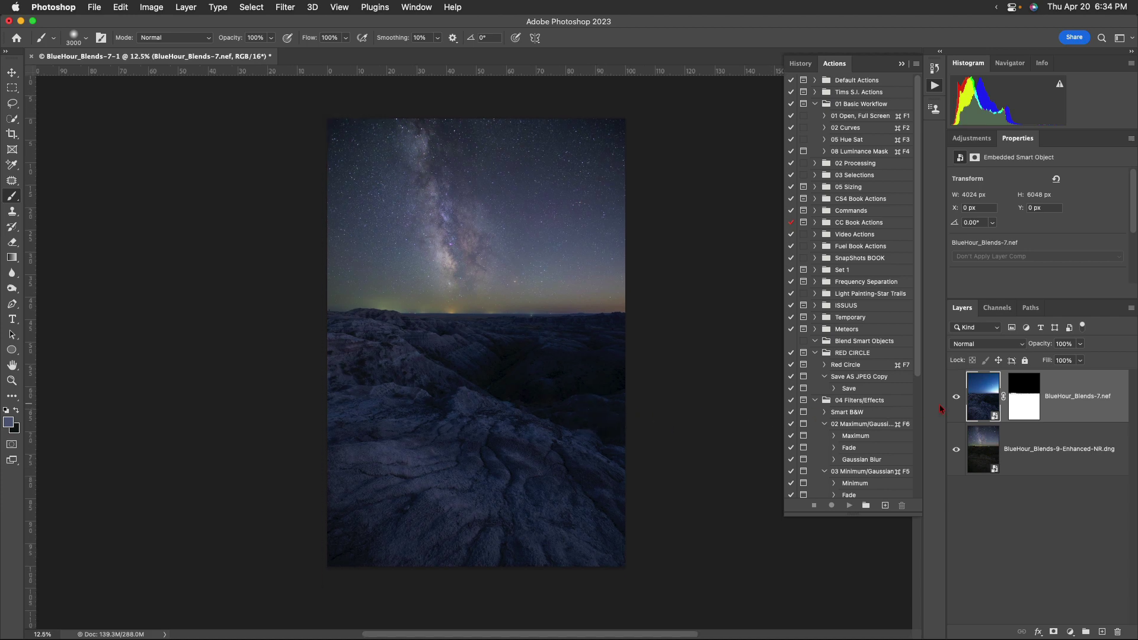
pyautogui.click(1020, 403)
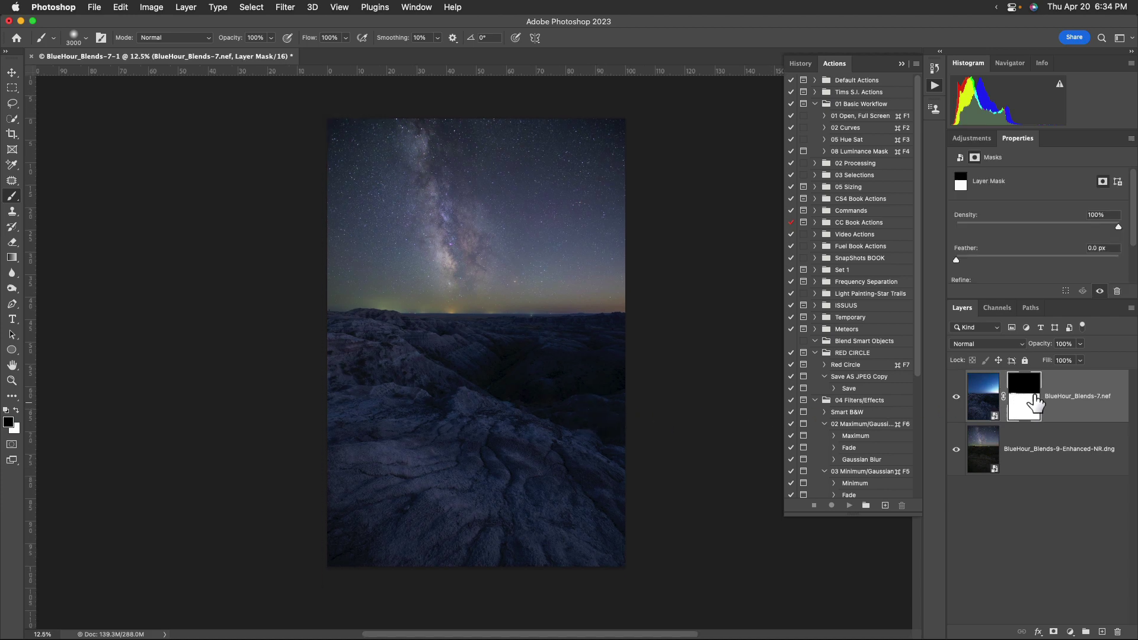